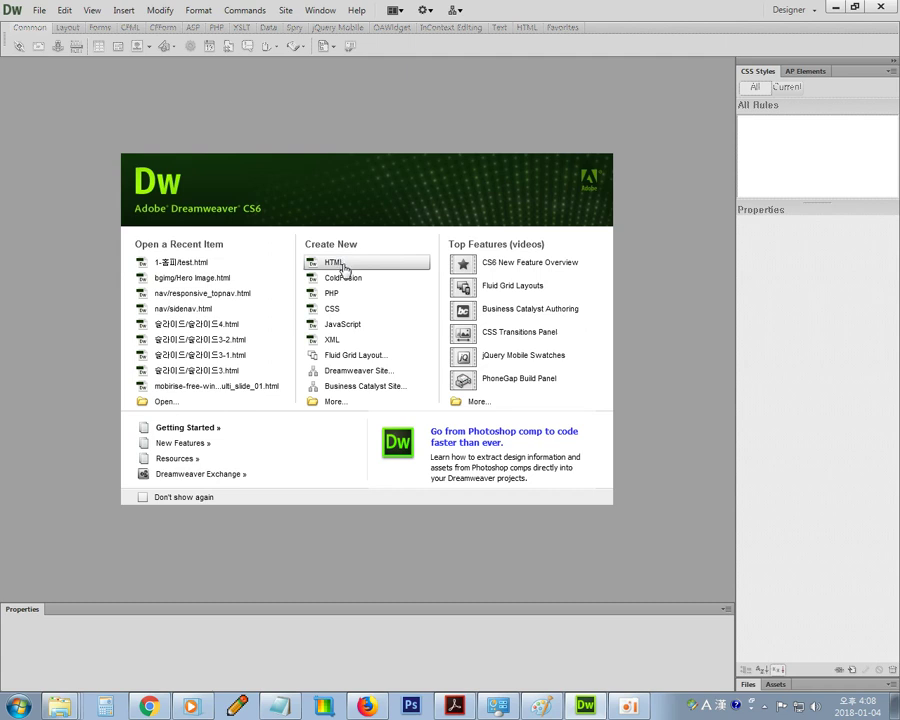
Create a new blank HTML document from the Welcome screen's Create New list
left_click(343, 264)
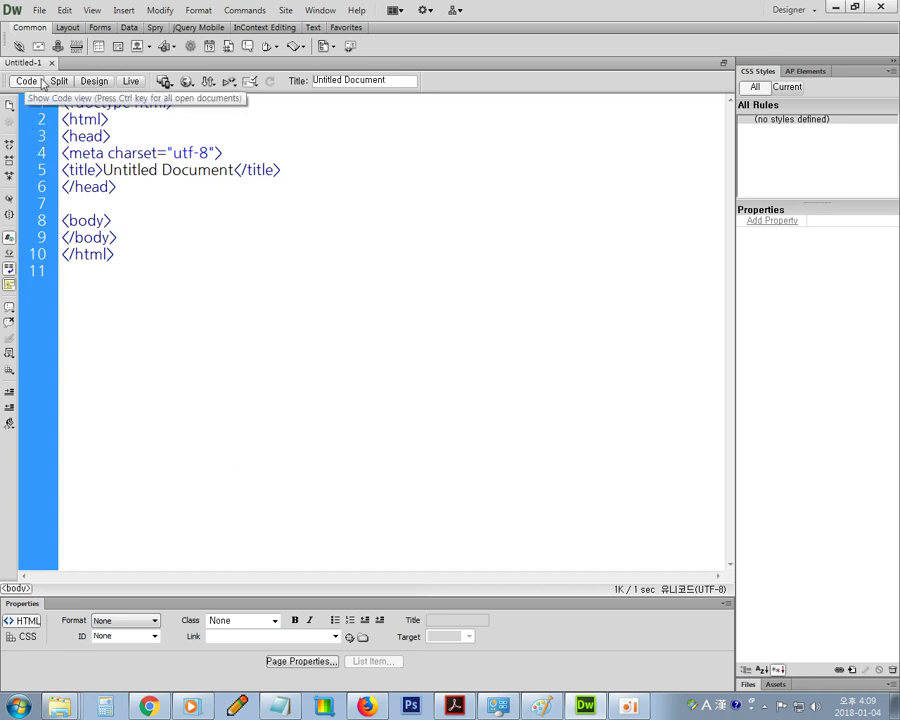
left_click(95, 81)
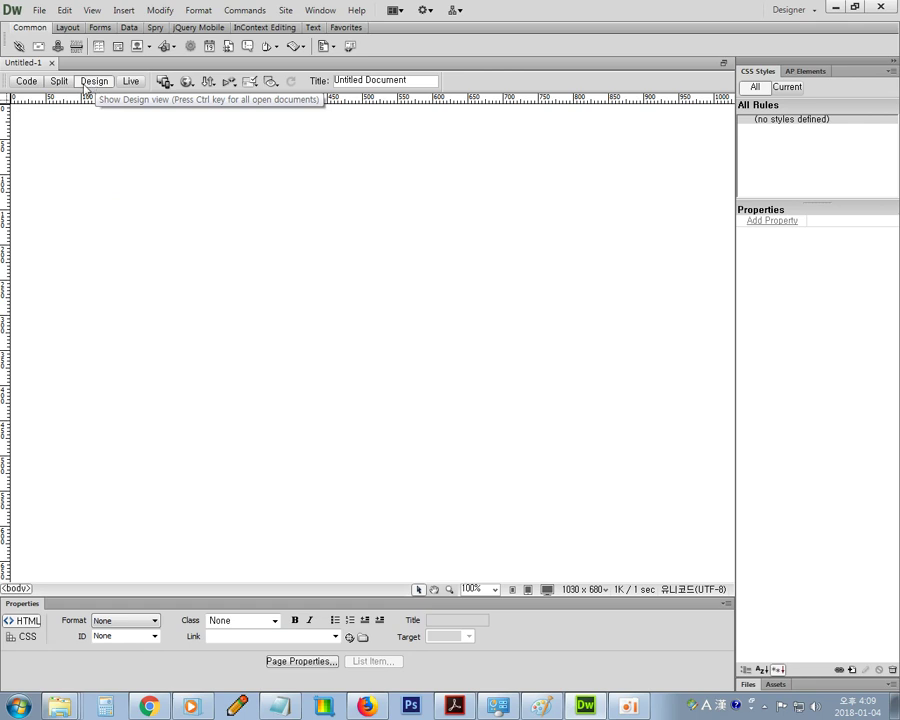
left_click(60, 84)
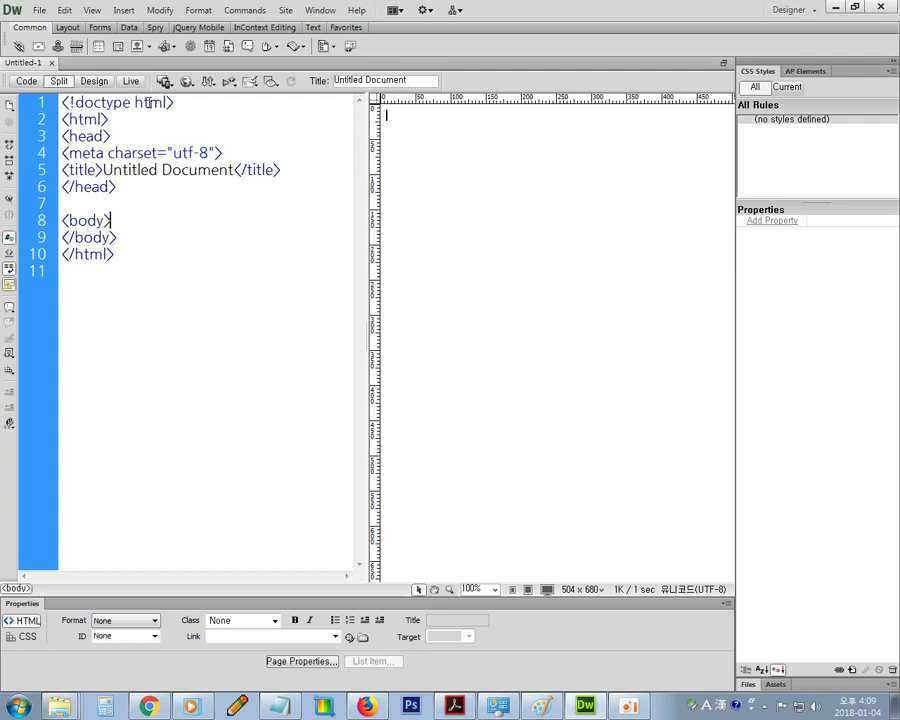
left_click(26, 81)
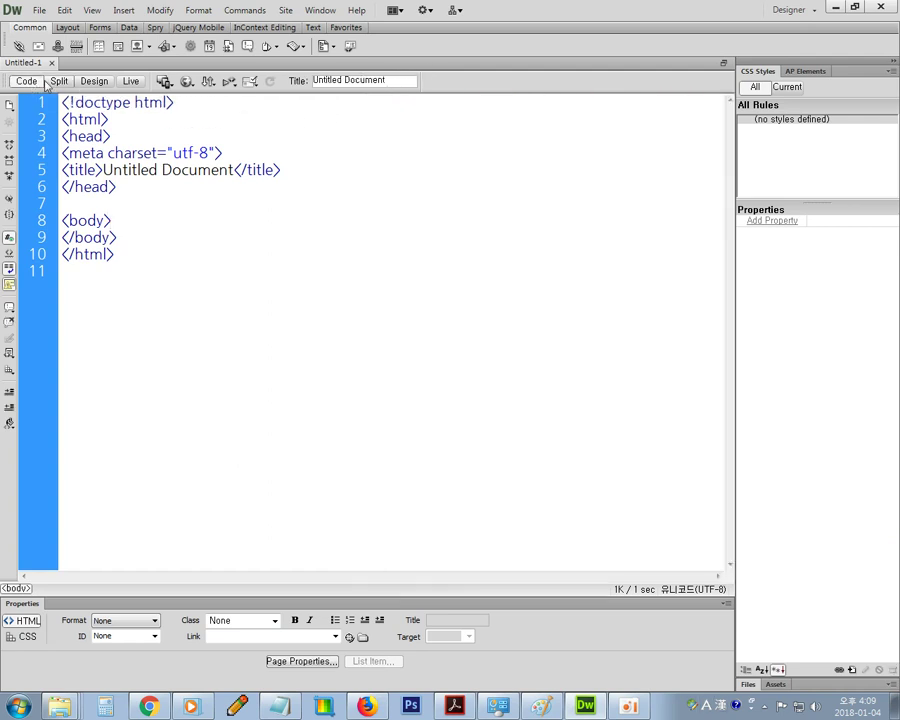
left_click(232, 171)
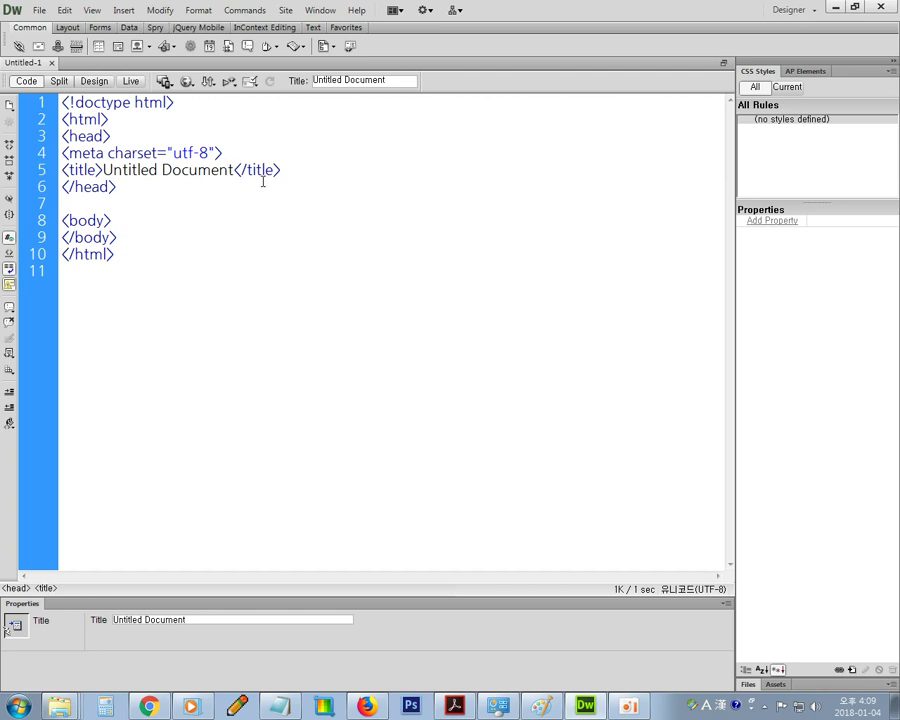
Insert an empty line 9 right after the <body> tag on line 8
key("Left")
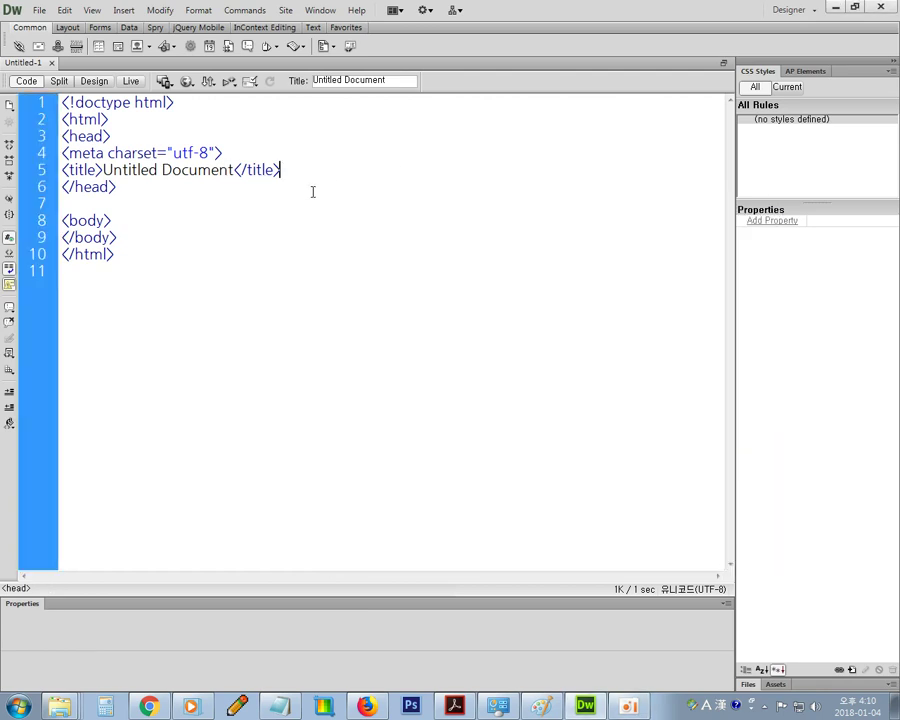
key("End")
left_click(101, 220)
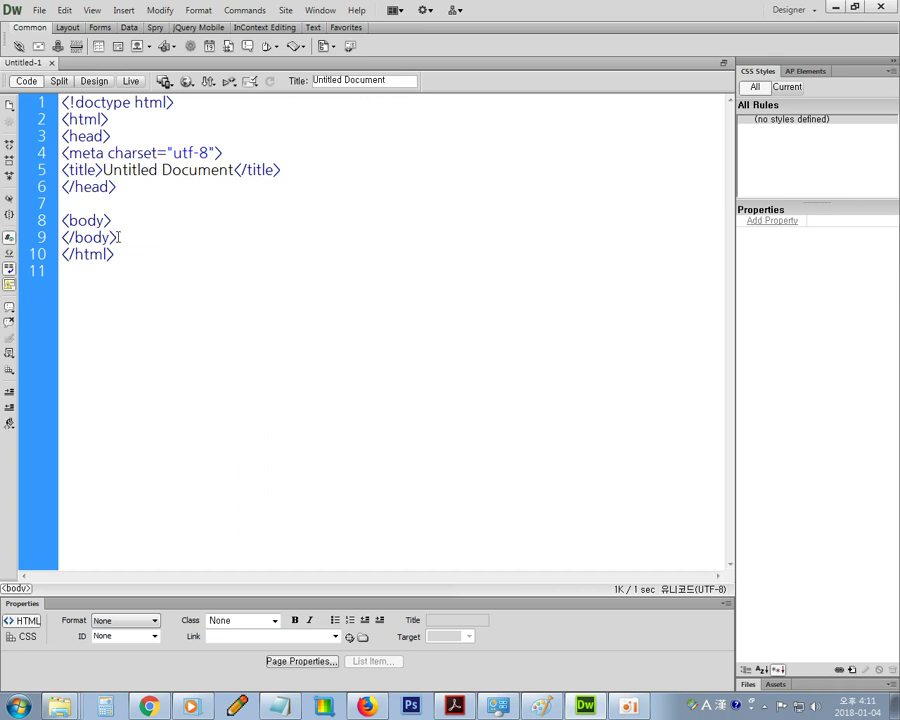
left_click(110, 220)
key("Return")
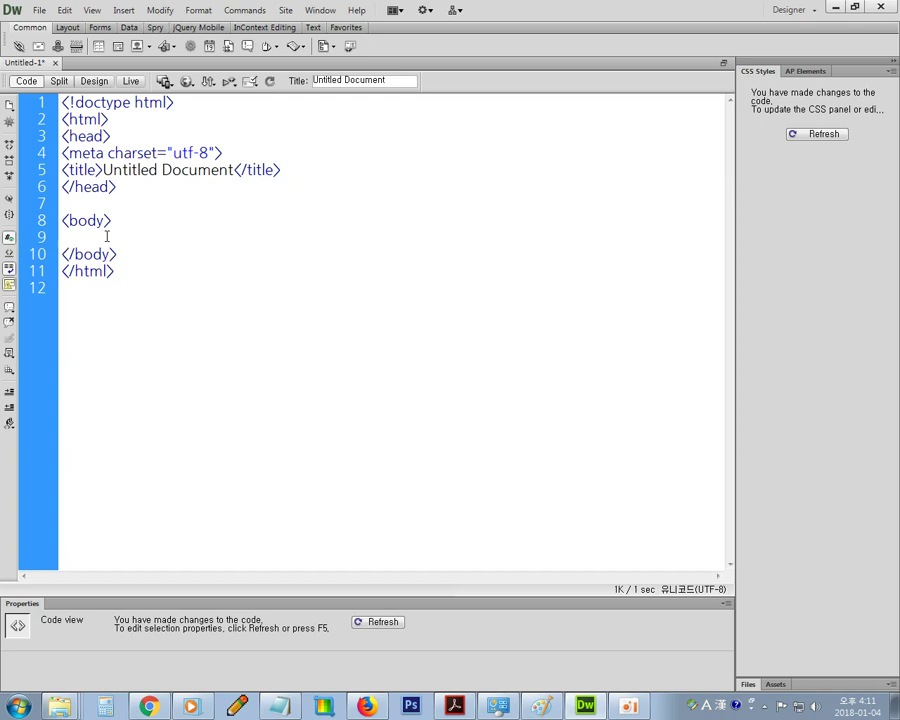
Write an empty <div></div> element spanning lines 9 to 11 inside the body
type("<")
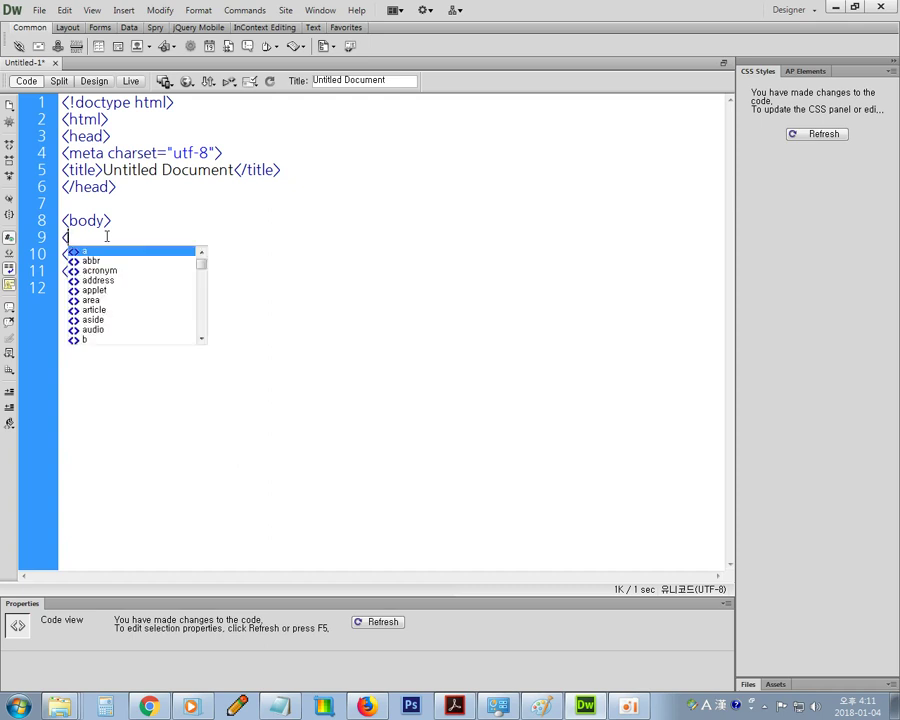
type("d")
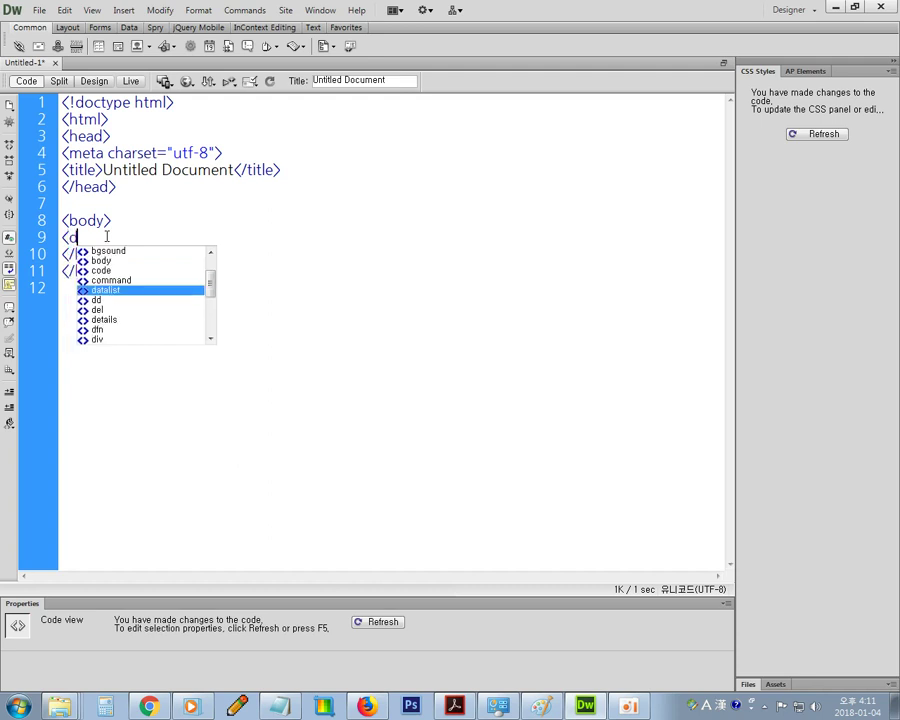
type("iv")
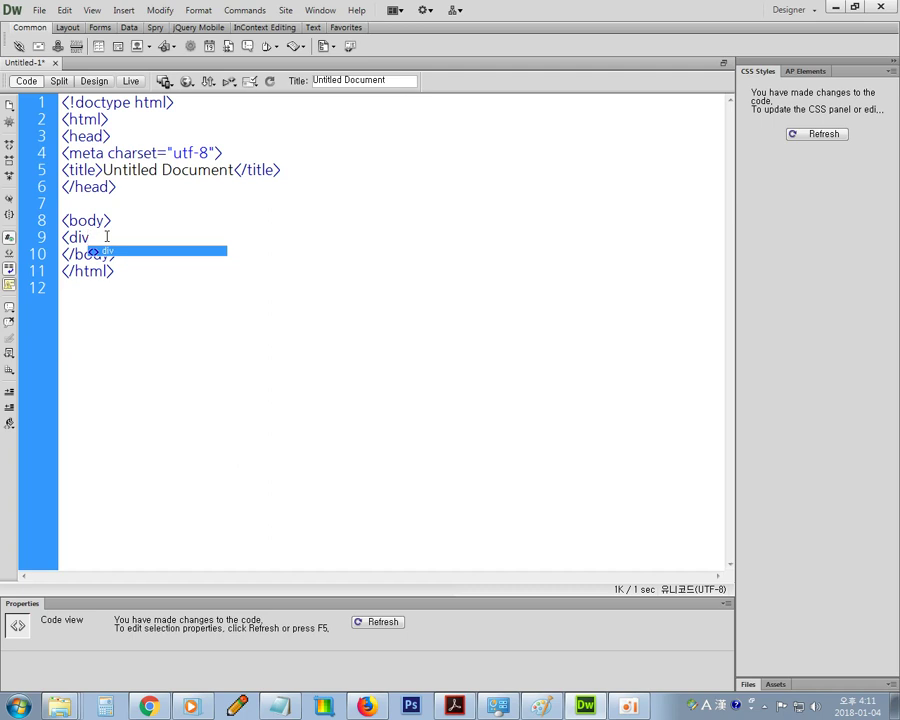
type(">")
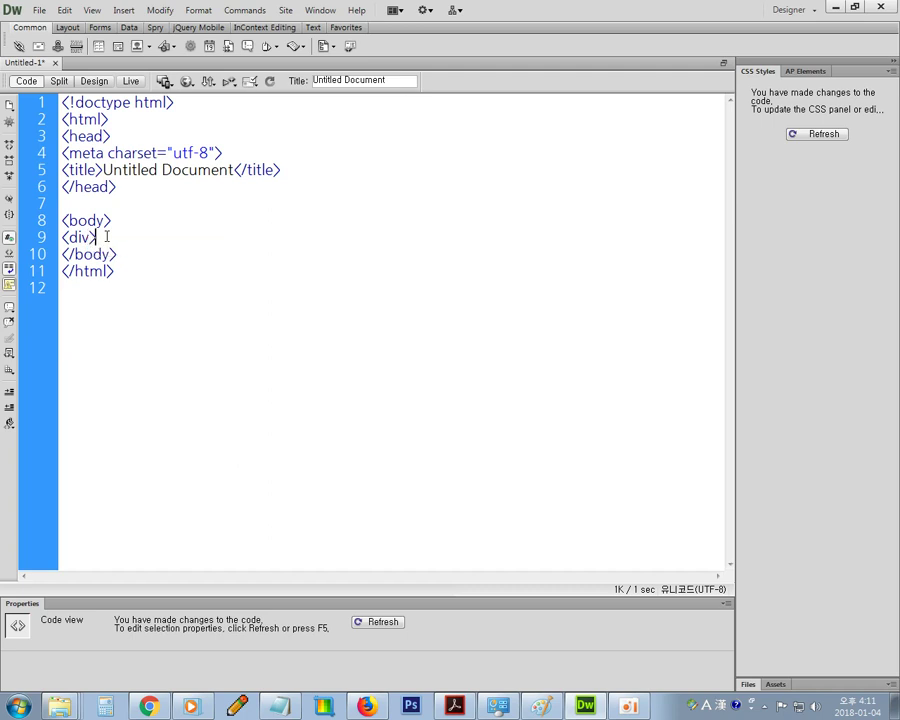
key("Return")
key("Return")
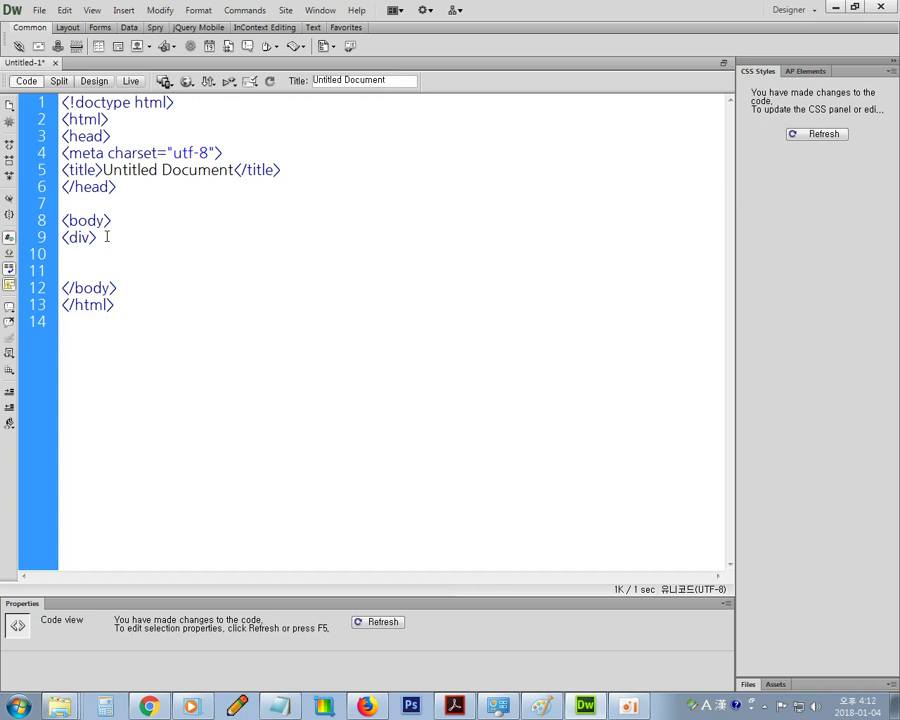
type("<")
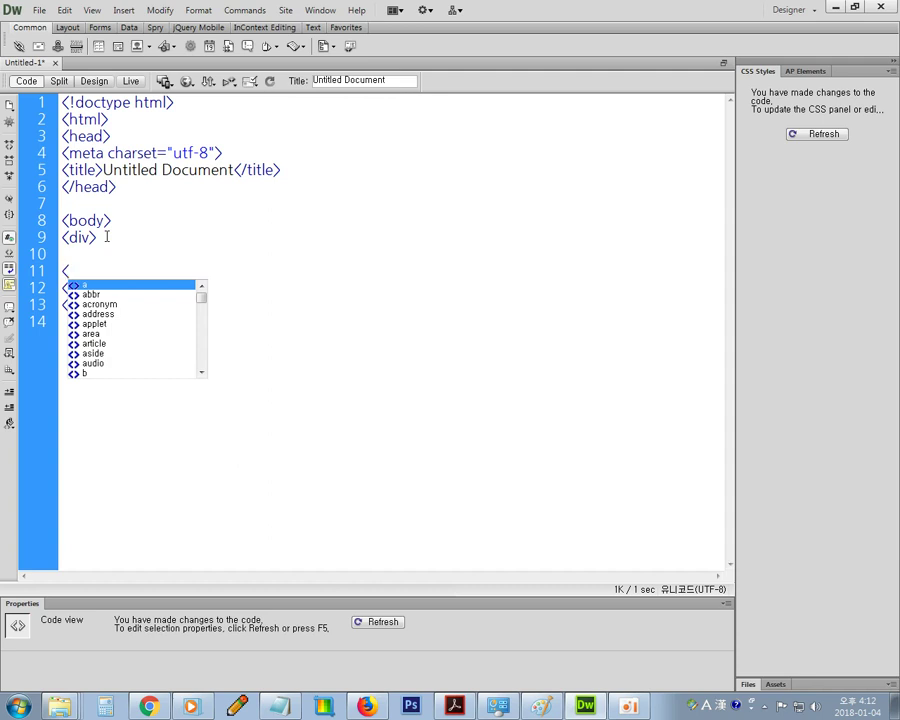
type("/div>")
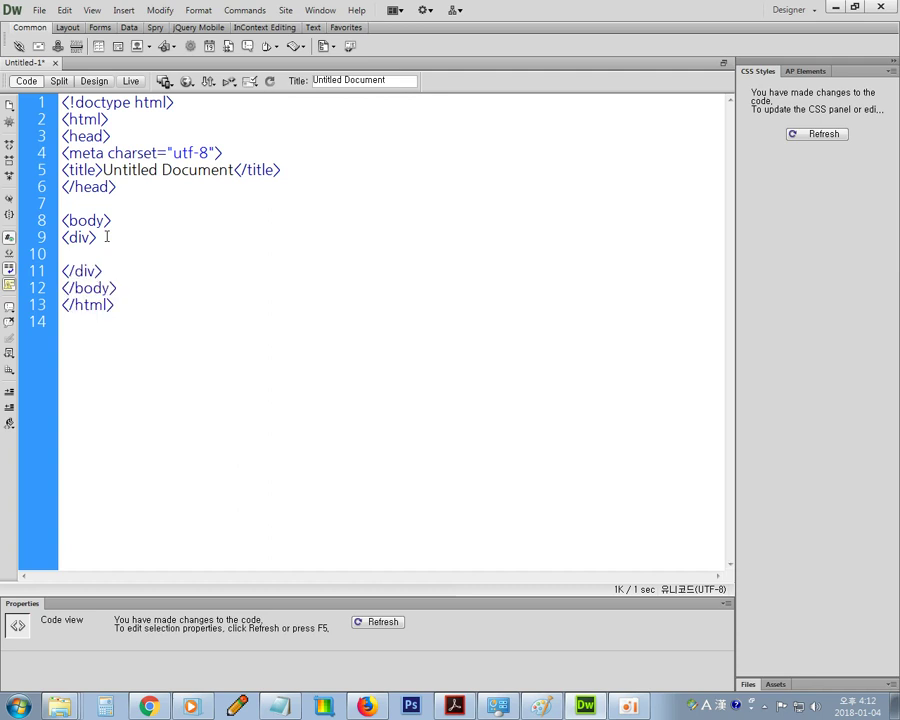
key("Up")
left_click(246, 277)
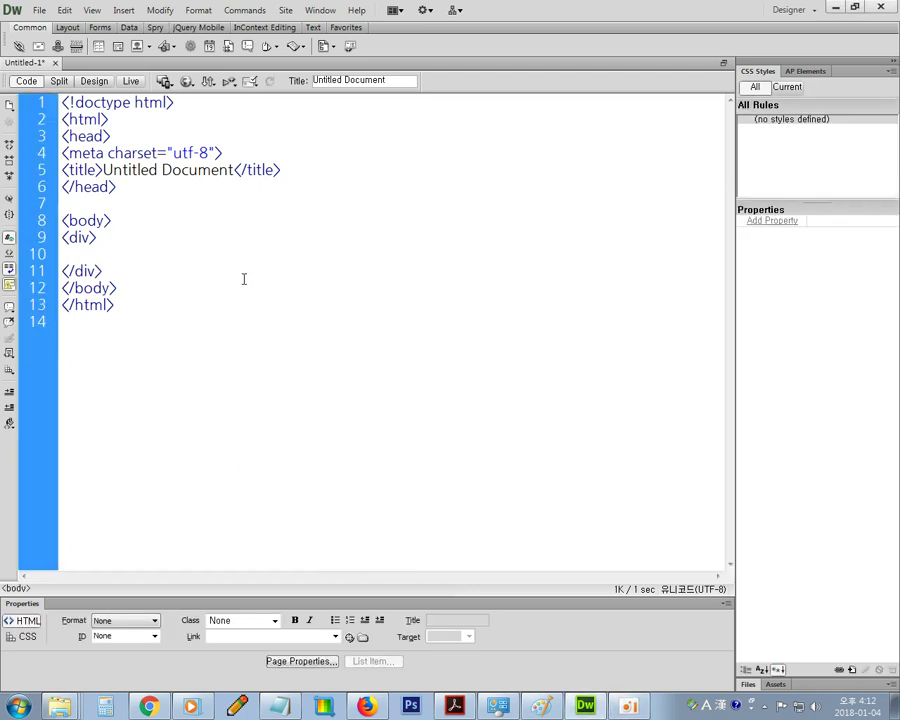
left_click(80, 250)
mouse_move(62, 237)
left_mouse_down()
mouse_move(97, 237)
mouse_move(62, 271)
left_mouse_up()
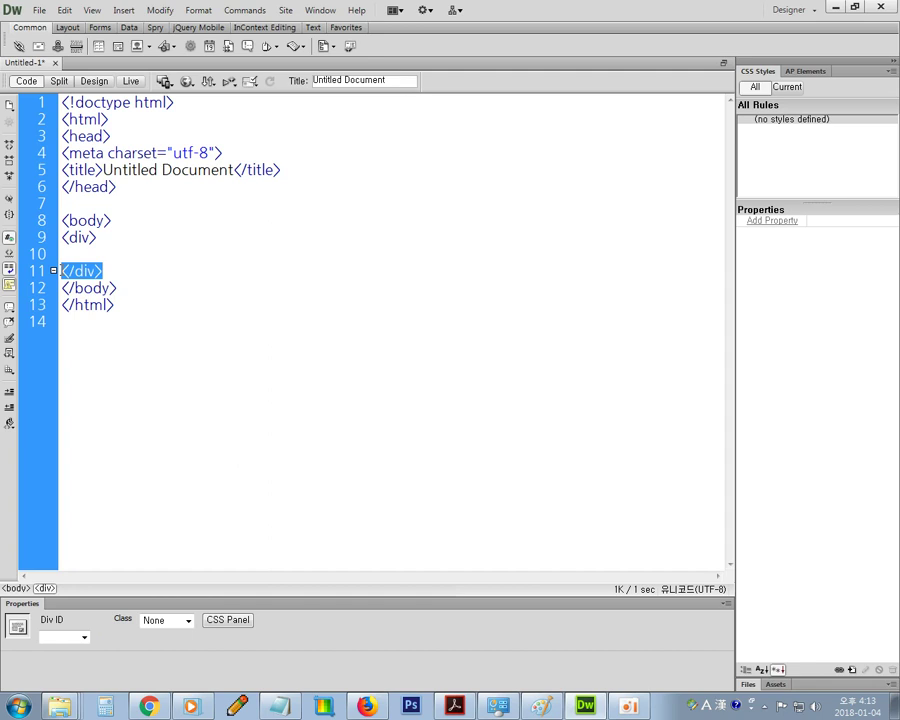
Type '내용이 들어간다' on line 10 inside the div
left_click(74, 254)
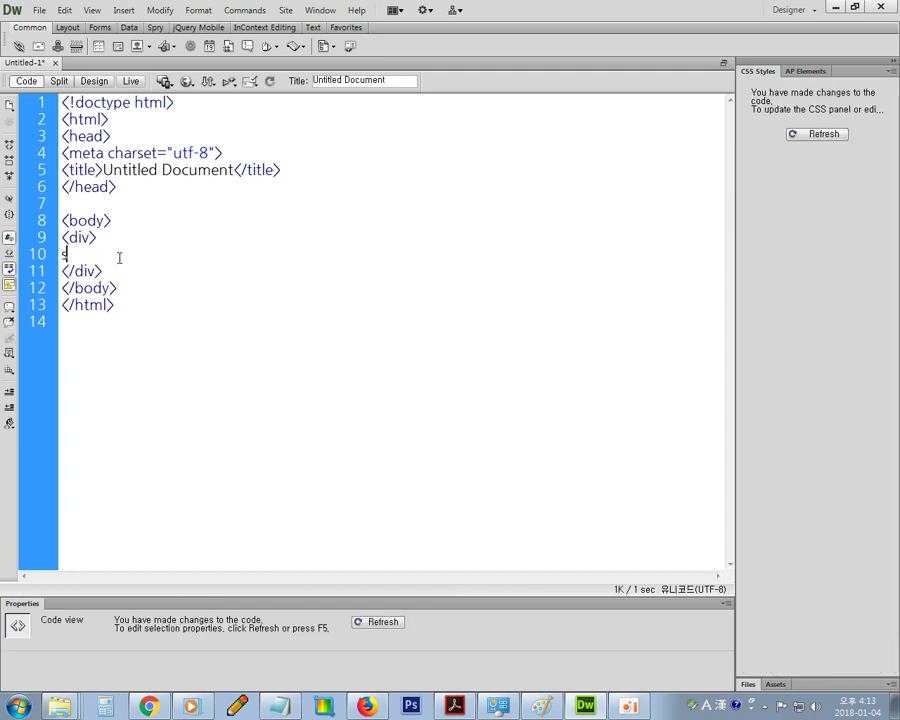
type("내용")
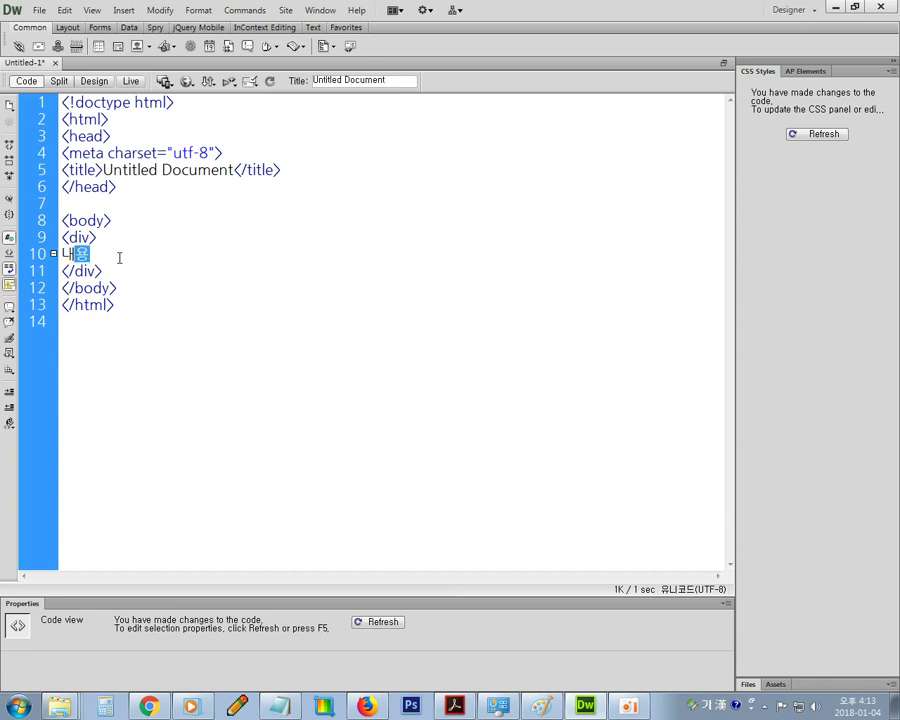
type("이 들어간다")
left_click(191, 253)
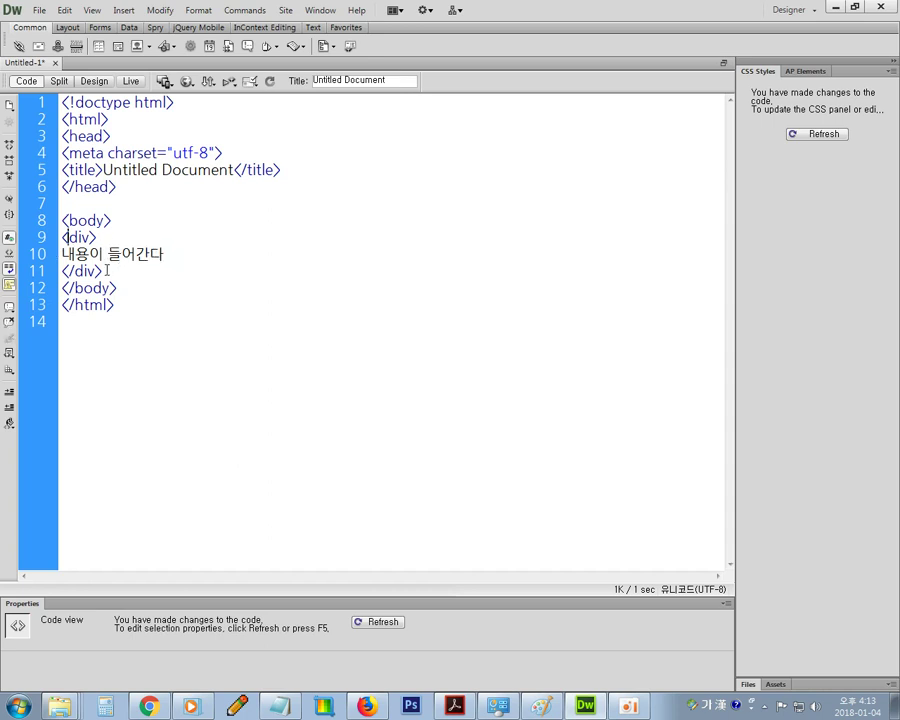
Check the div block selection, then bring up the Save As dialog with Ctrl+S
left_click_drag(111, 270, 62, 237)
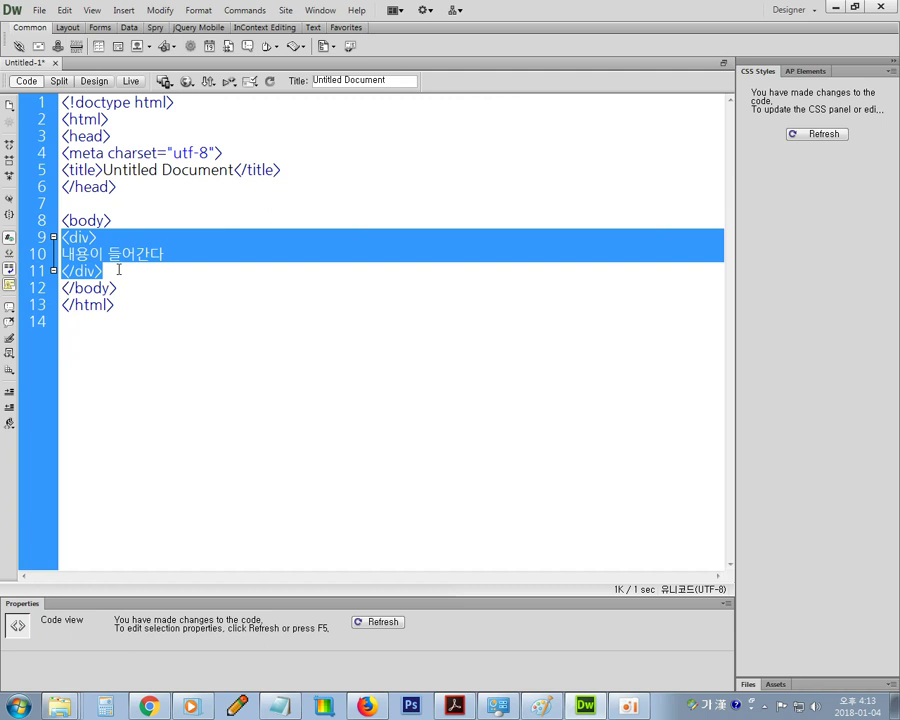
left_click(118, 269)
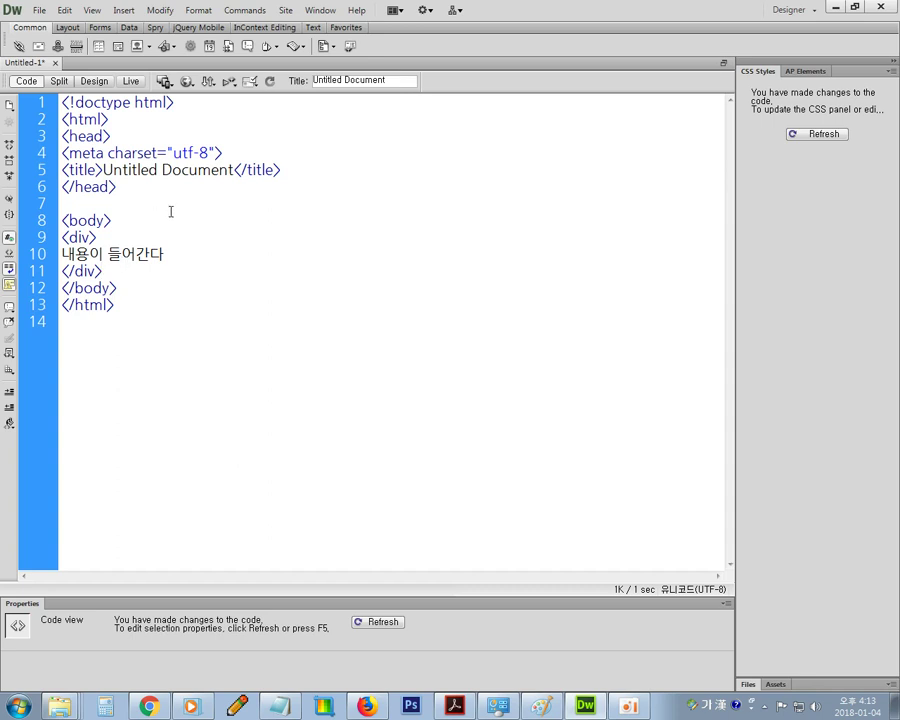
key("ctrl+s")
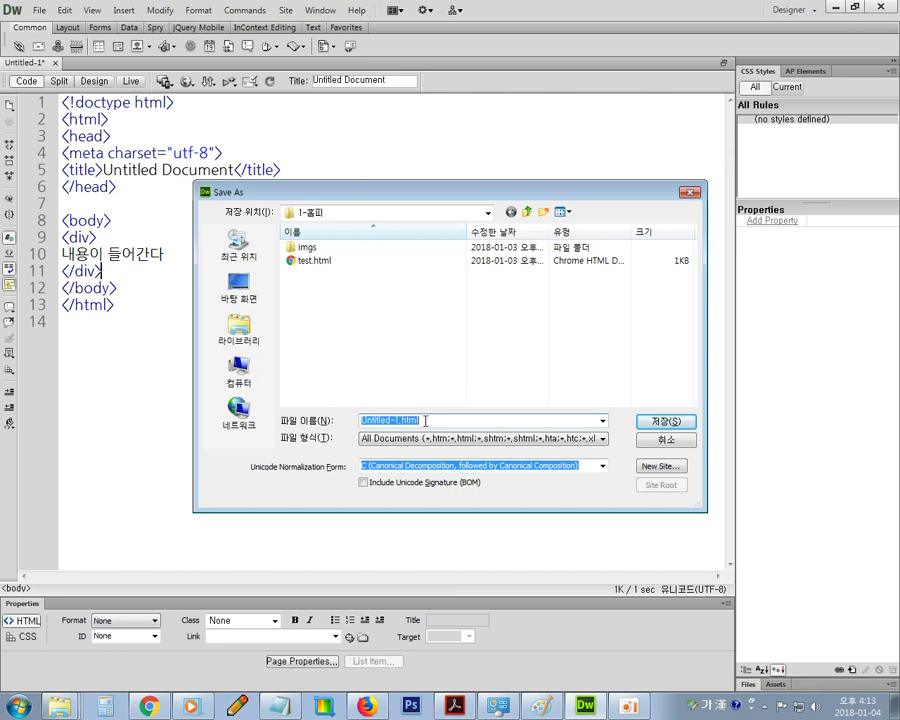
Enter 테두리 as the file name and confirm to save 테두리.html
type("템")
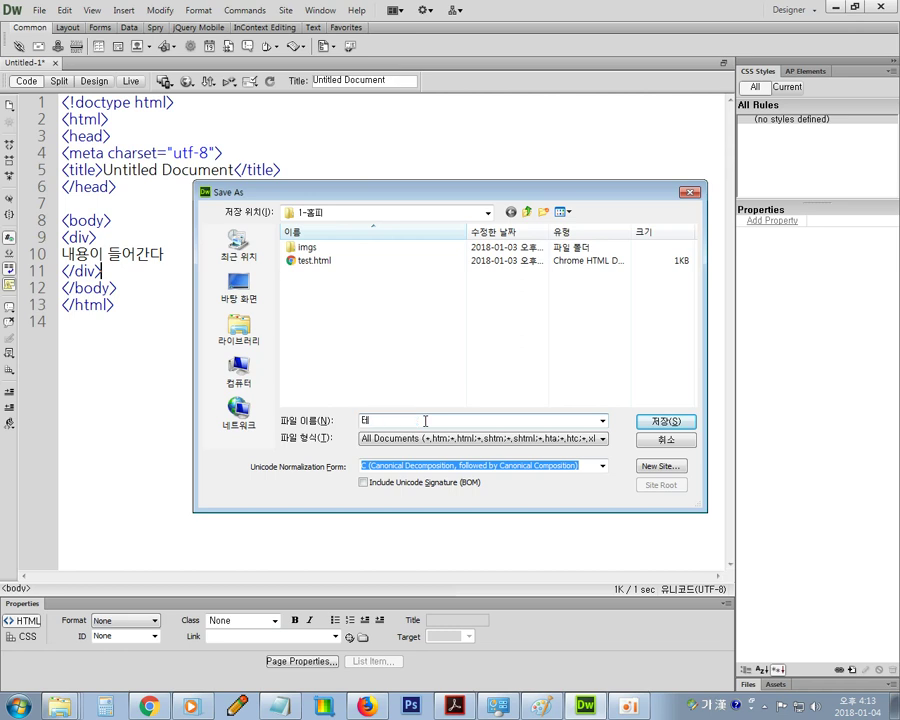
type("두ㄹ")
type("ㅣ")
key("Return")
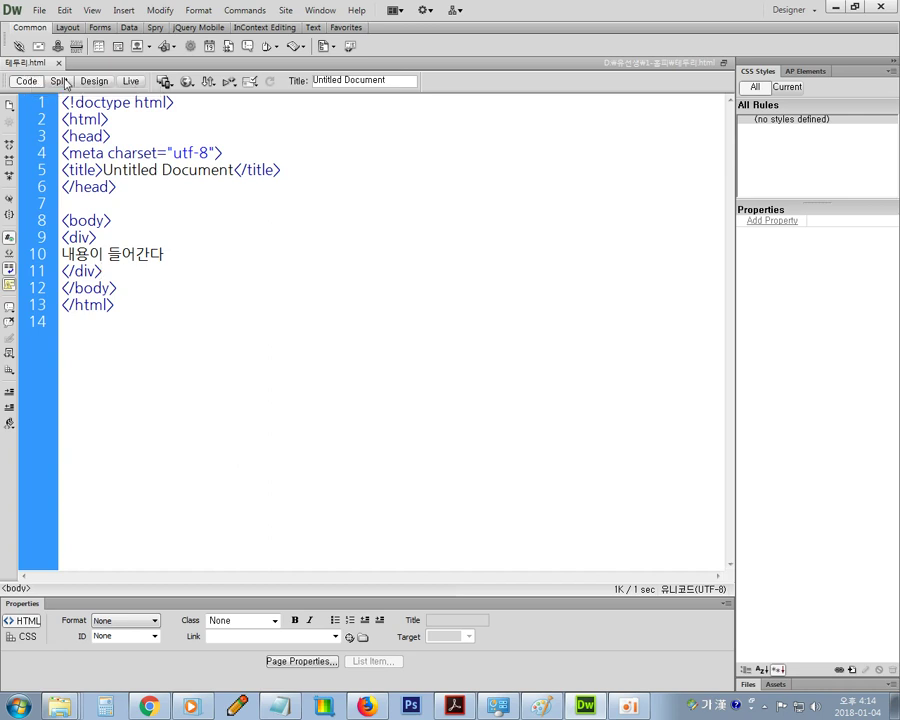
End the line-10 sentence with a period, reading '내용이 들어간다.'
left_click(171, 254)
key("BackSpace")
type("대")
key("BackSpace")
type("다")
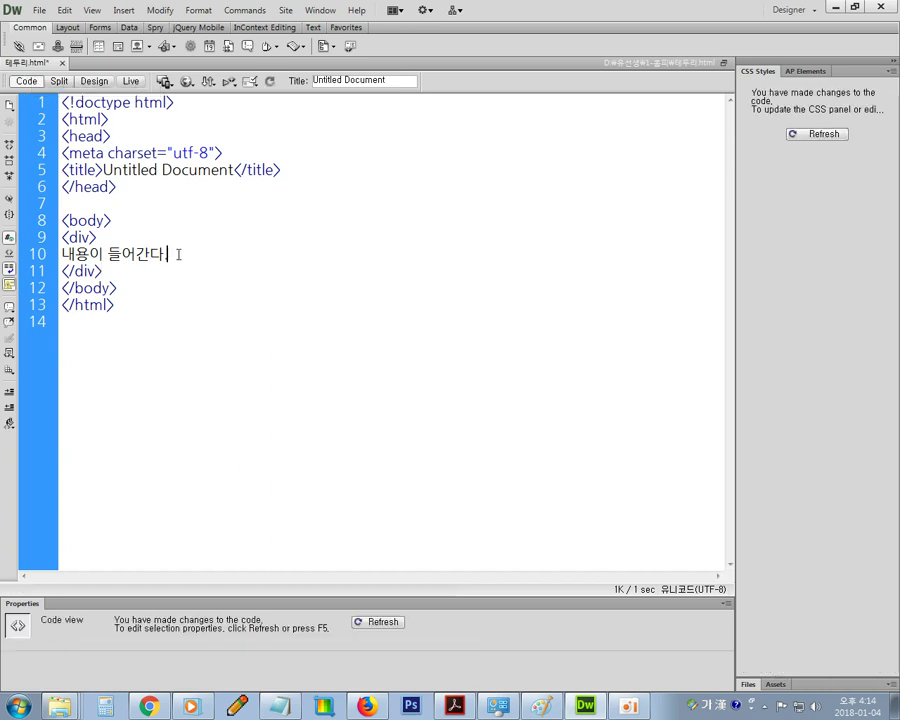
type(".")
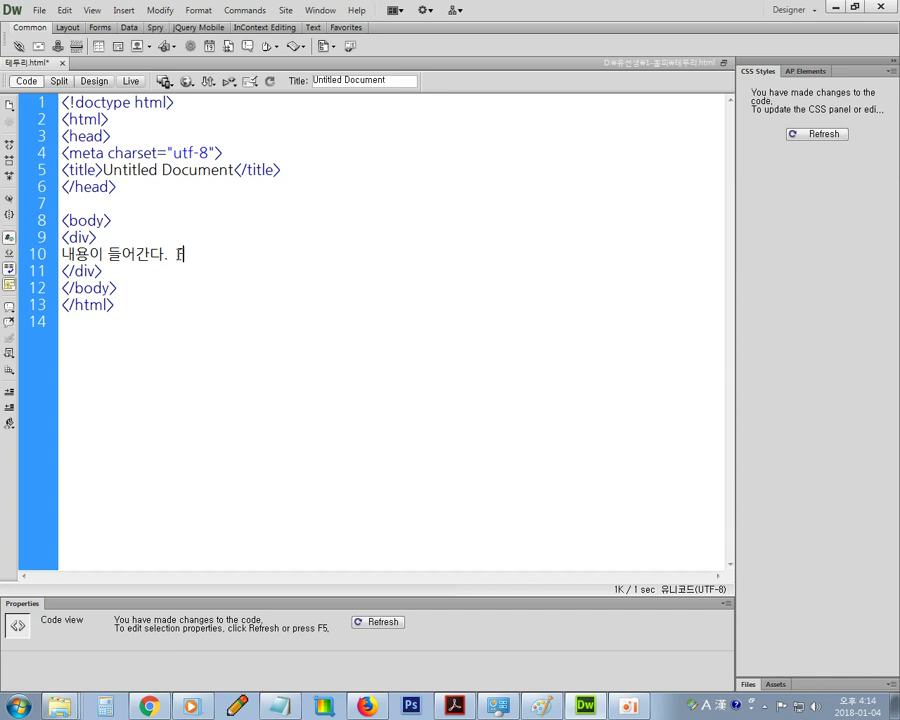
Add 'F12를 치면 브라우저 보기가 된다.' to line 10
key("Hangul")
type("12")
type("fm")
key("BackSpace")
key("BackSpace")
key("Hangul")
type("르를 치")
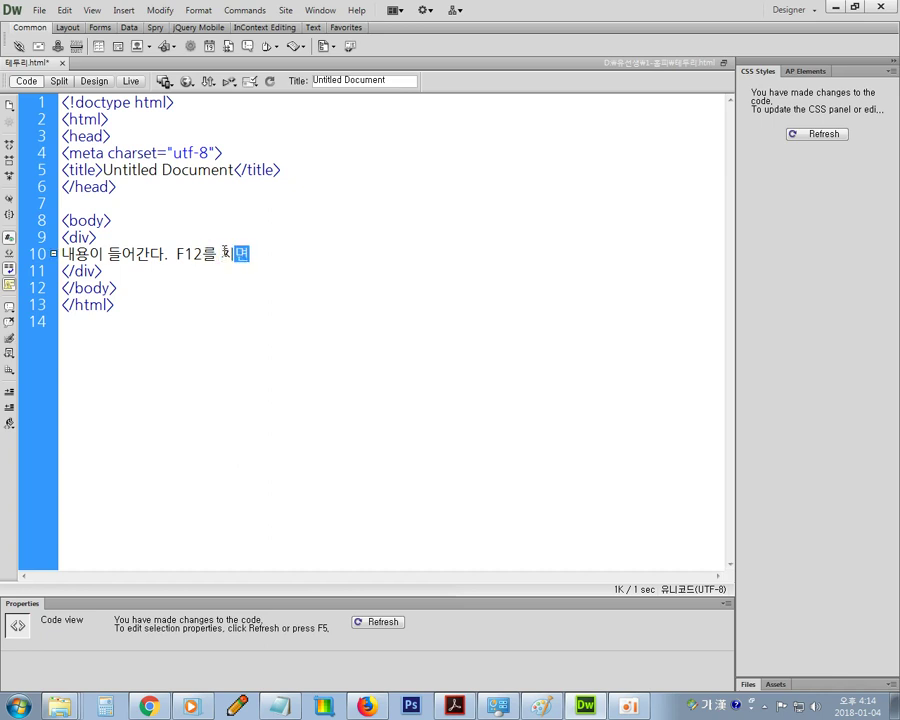
type("면 브라")
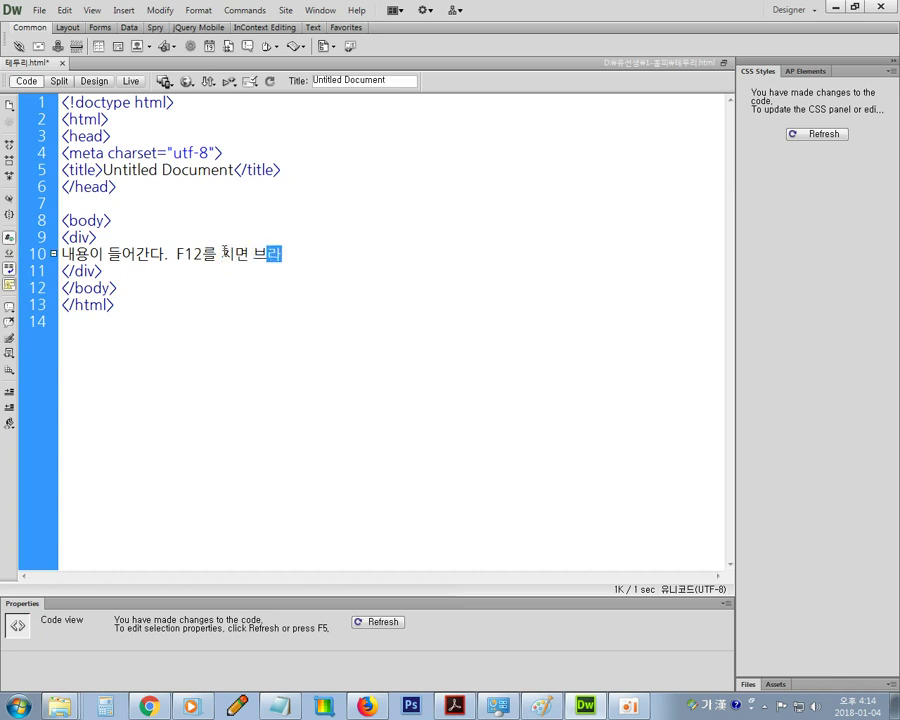
type("우저 ㅂ보기")
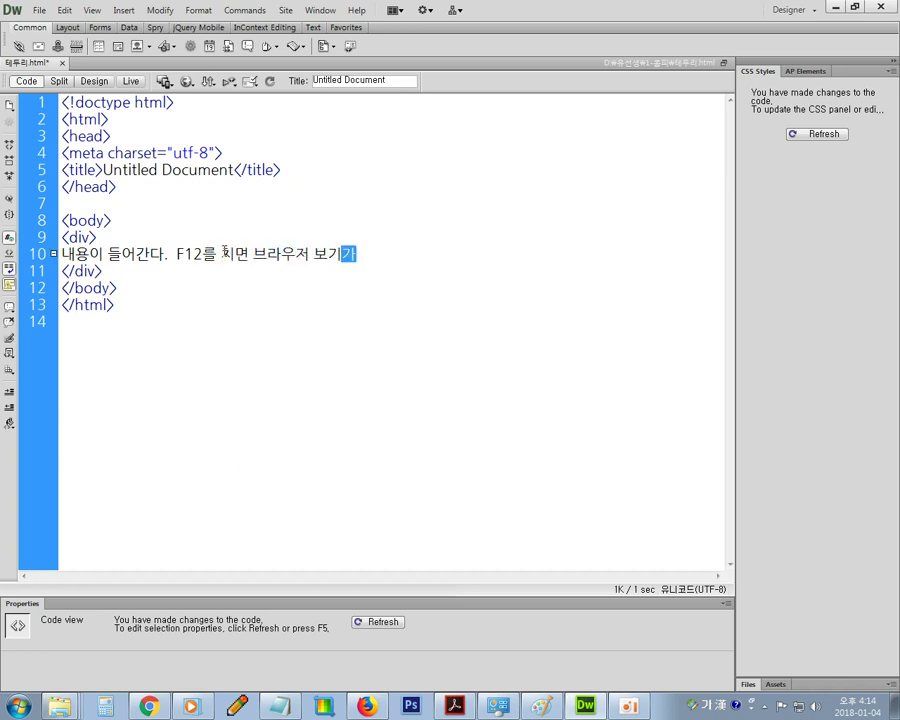
type("가 된다.")
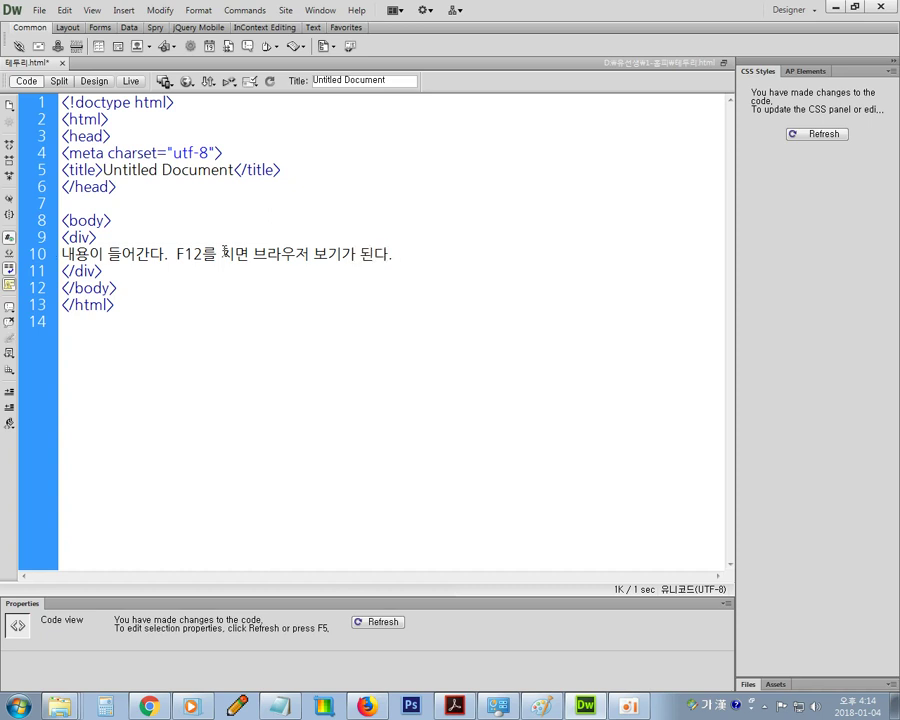
Type 'F5' after the sentence on line 10 and trigger the Alt menu shortcut
key("Hangul")
type("F5")
type("fmf")
key("BackSpace")
key("BackSpace")
key("BackSpace")
key("alt")
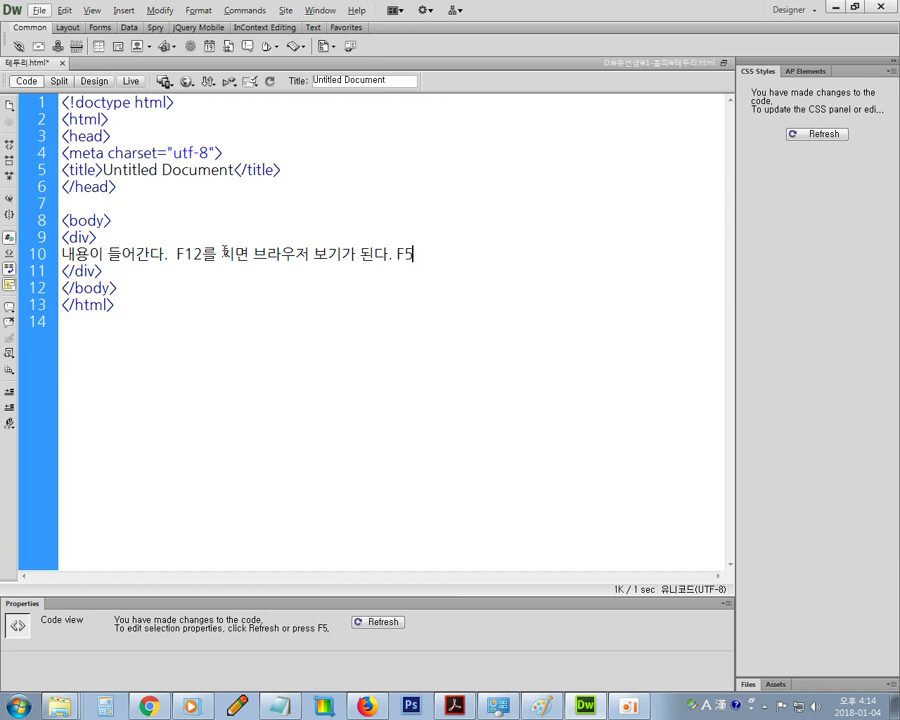
Dismiss the empty Manage Sites window and complete line 10 with 'F5는 새로고침이다.'
key("s")
key("m")
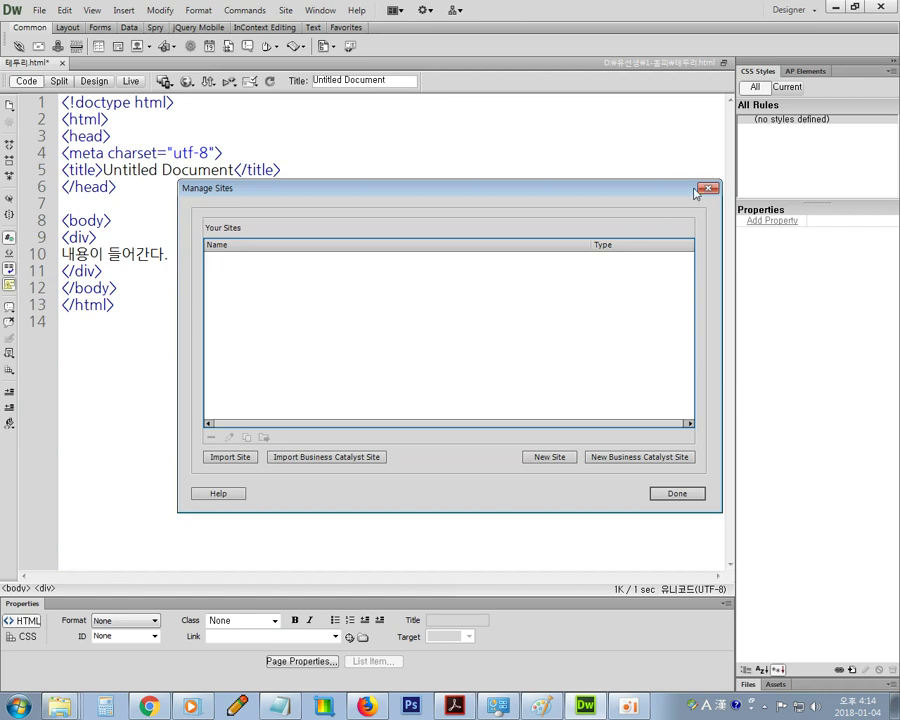
left_click(708, 188)
key("ctrl+a")
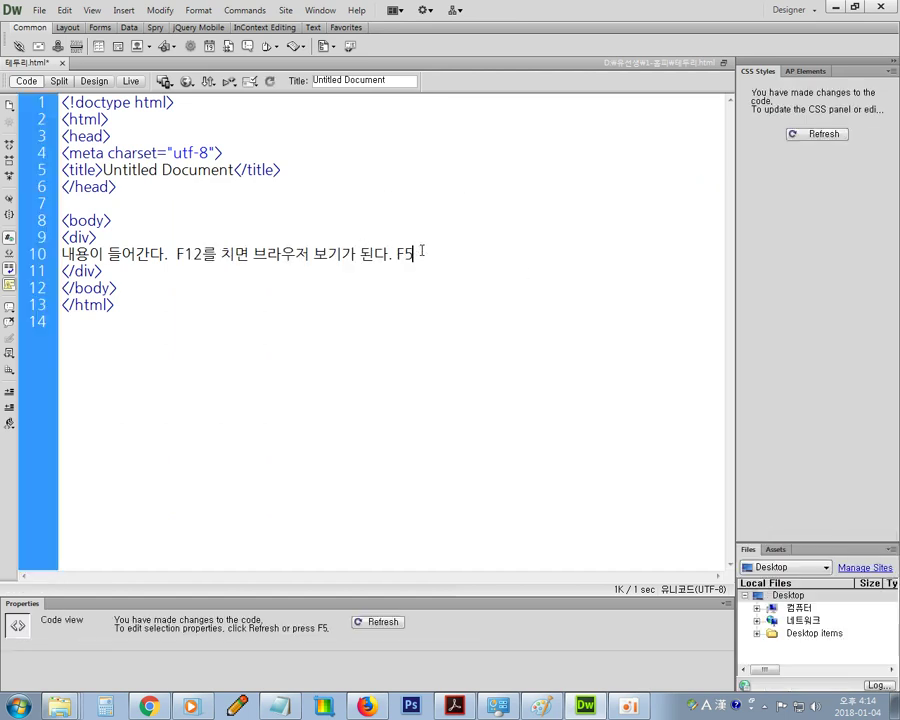
key("Hangul")
type("는")
type(" 새로고침")
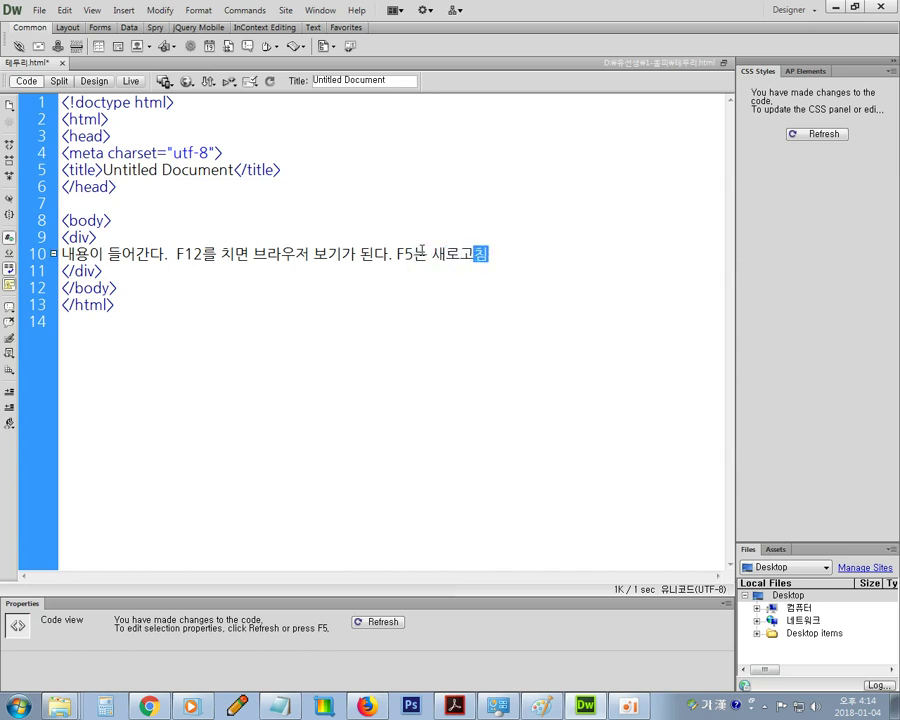
type("이다.")
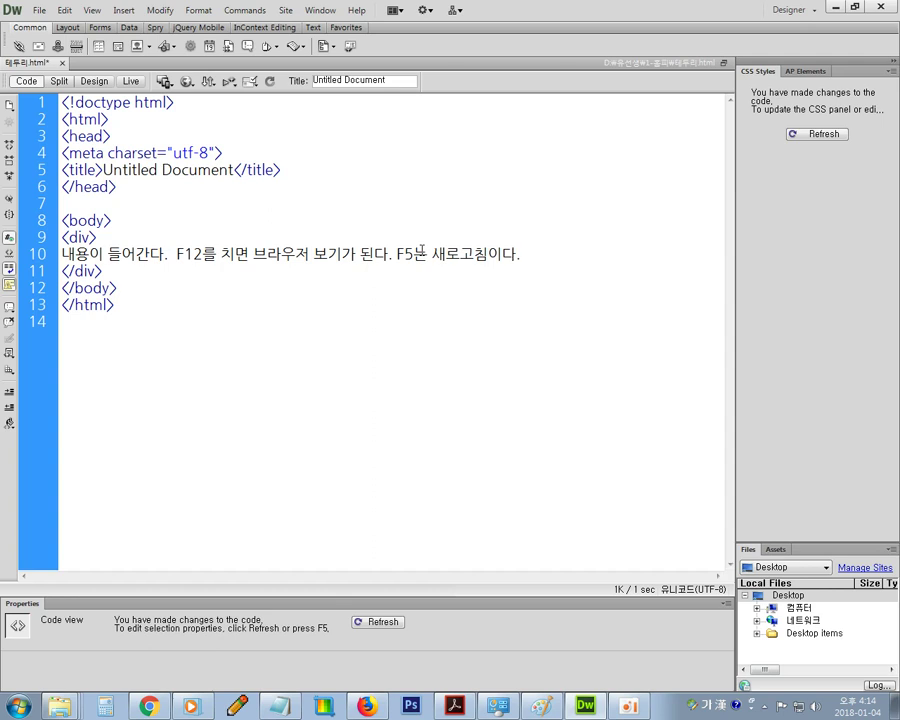
left_click(446, 253)
Save 테두리.html and preview it in Chrome via F12, then return to Dreamweaver
key("F12")
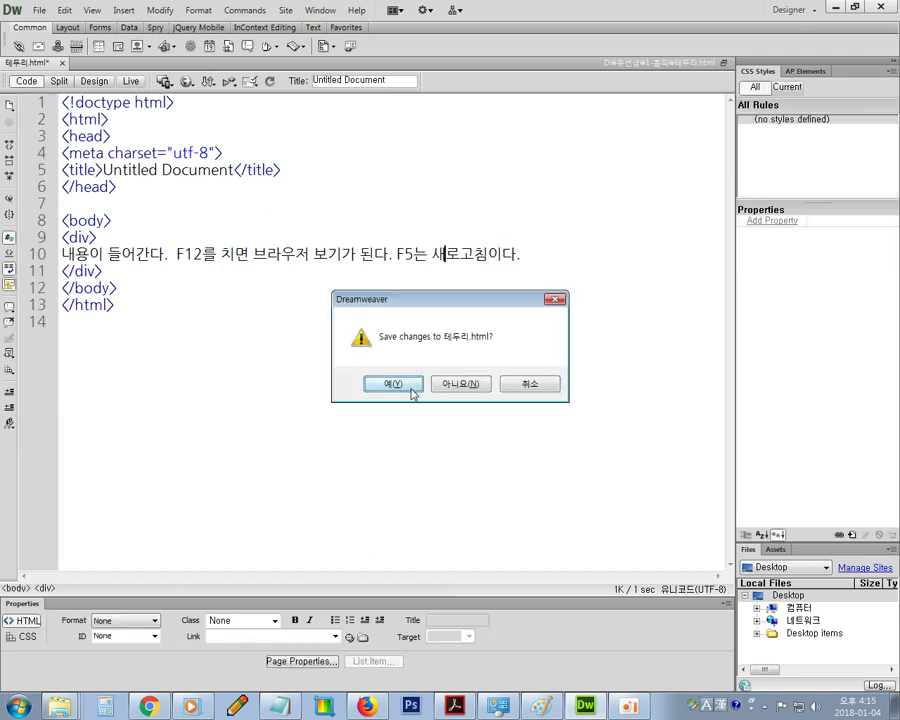
left_click(393, 384)
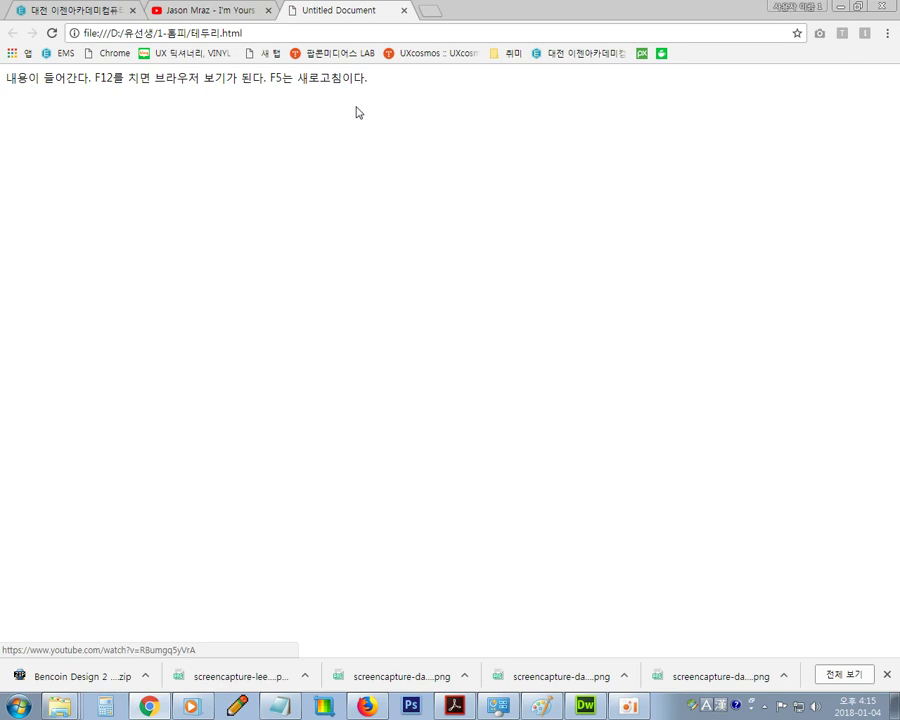
left_click(588, 708)
Add two blank lines after the </title> line and place the cursor on the first
left_click(158, 282)
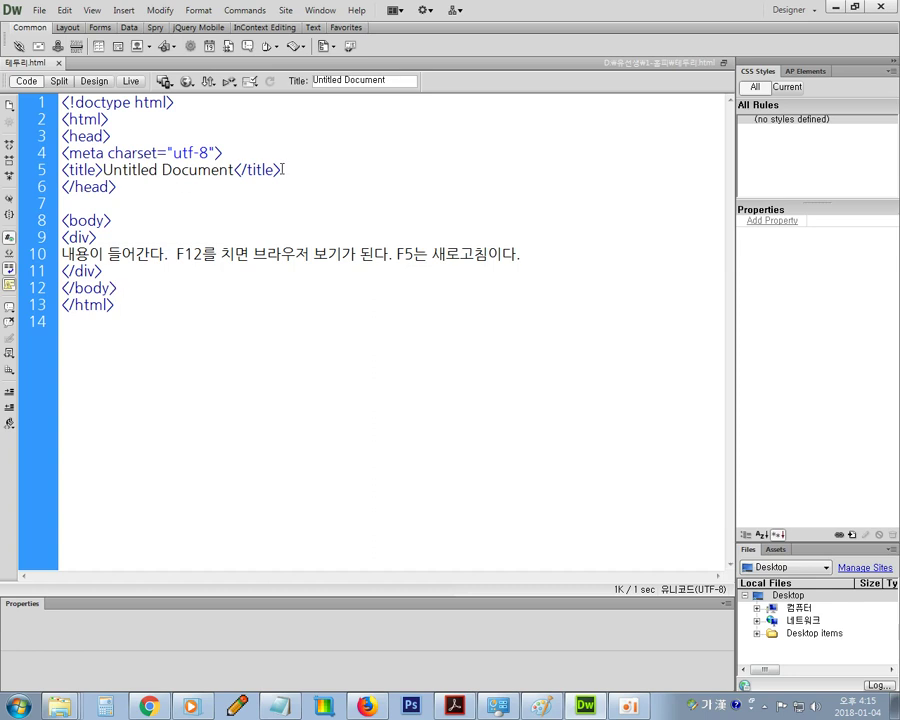
left_click(282, 170)
key("Return")
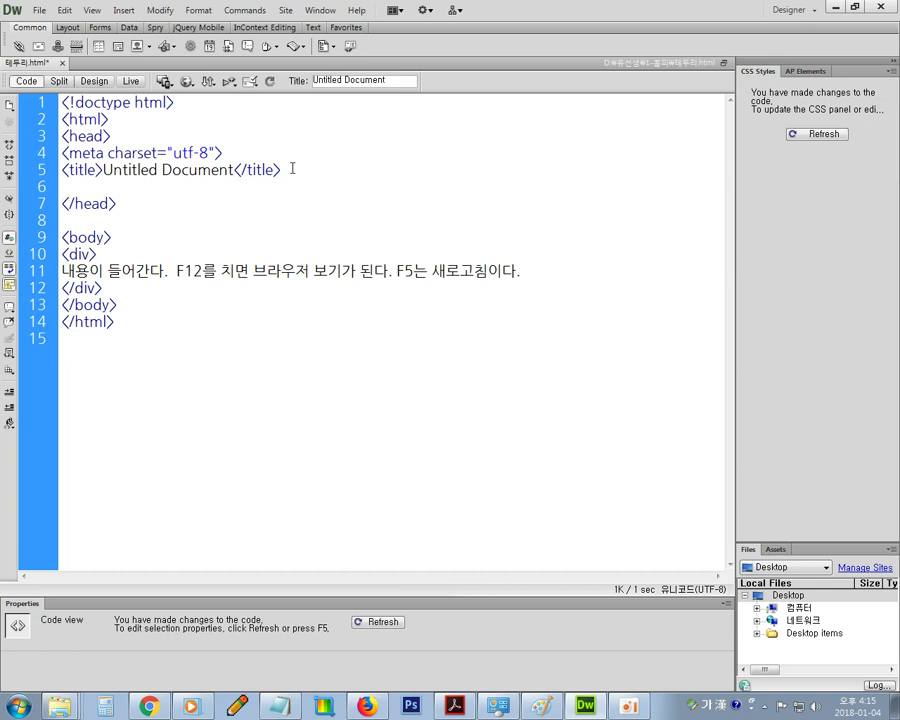
key("Return")
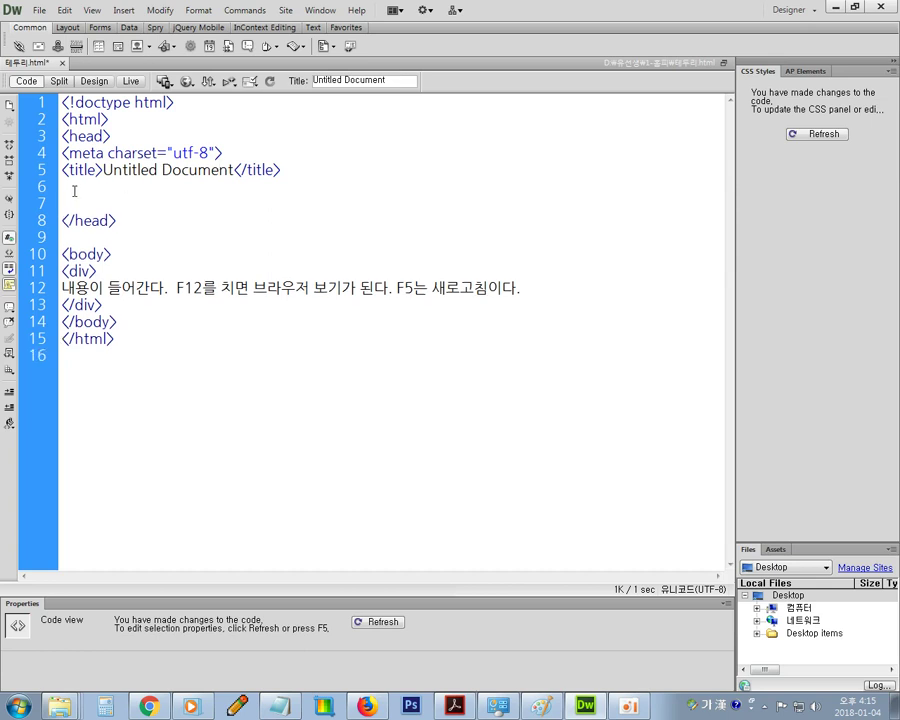
left_click(73, 186)
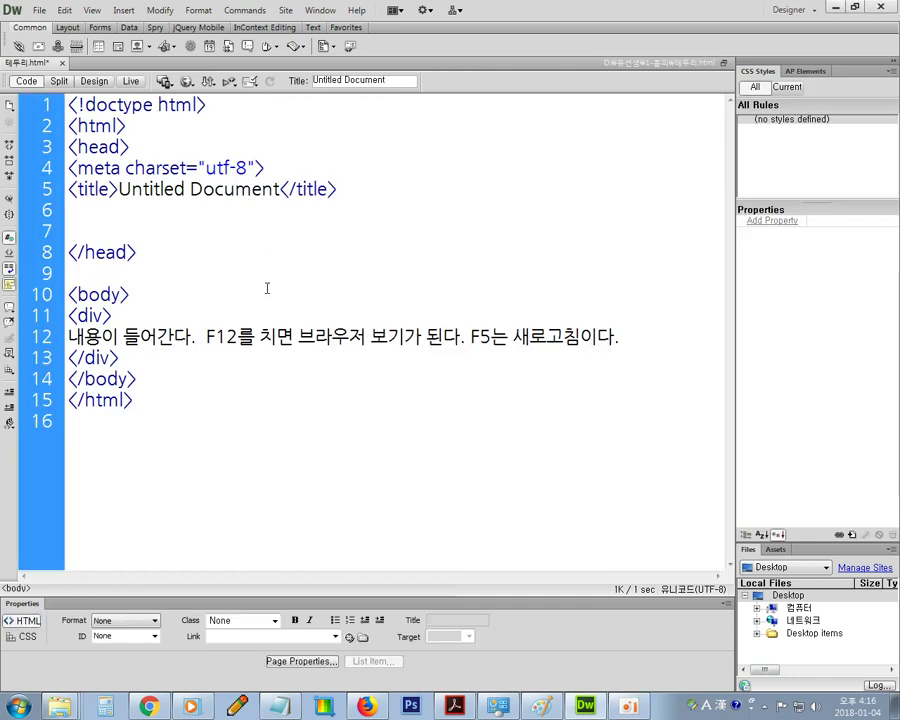
left_click(92, 208)
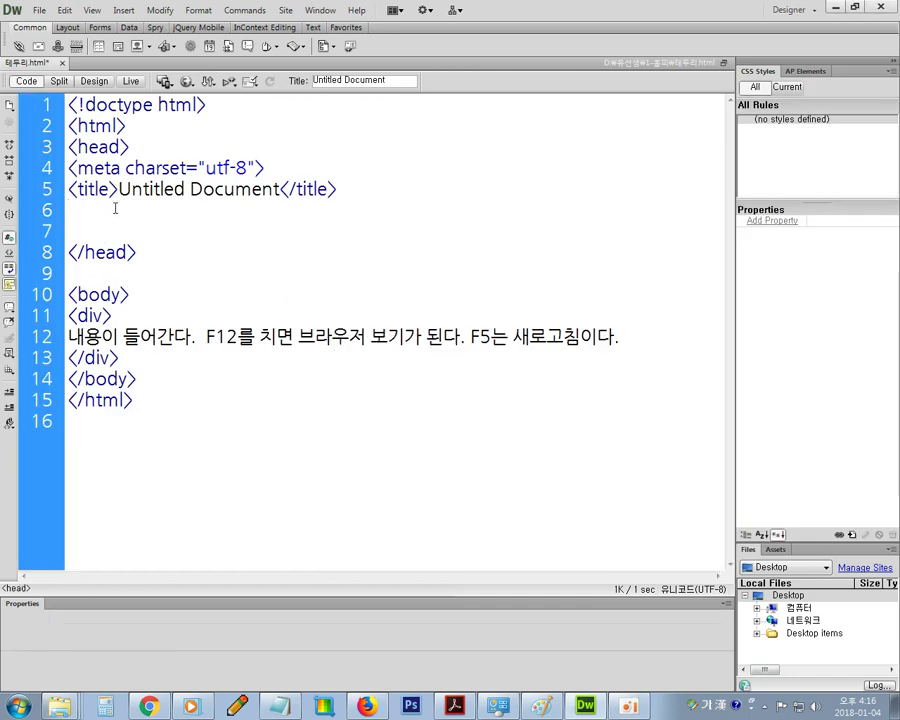
Write an empty <style></style> block on lines 6–8 using the style code hint
type("<s")
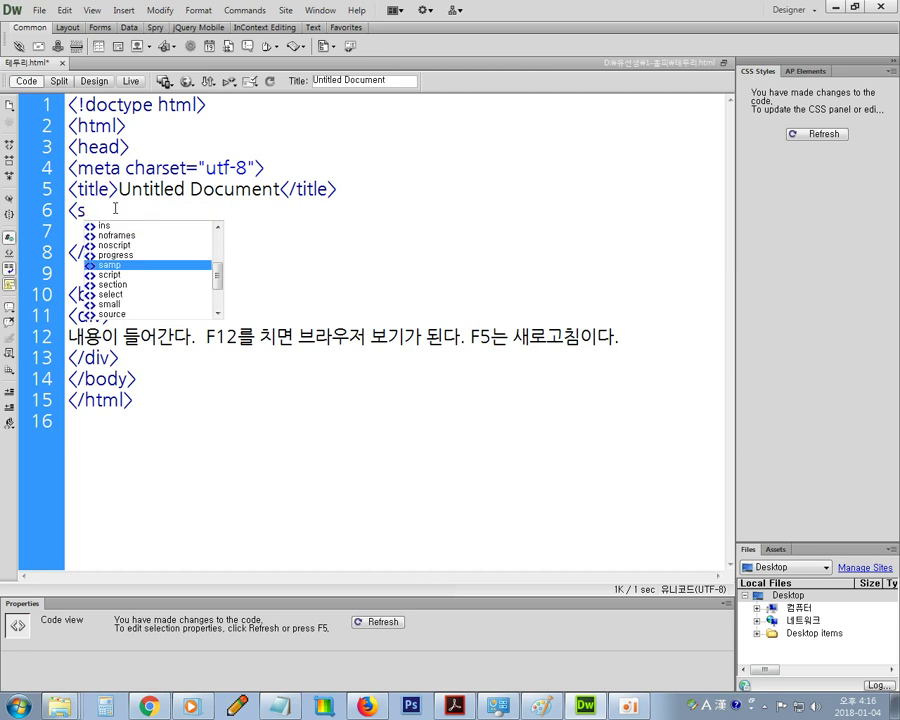
type("ty")
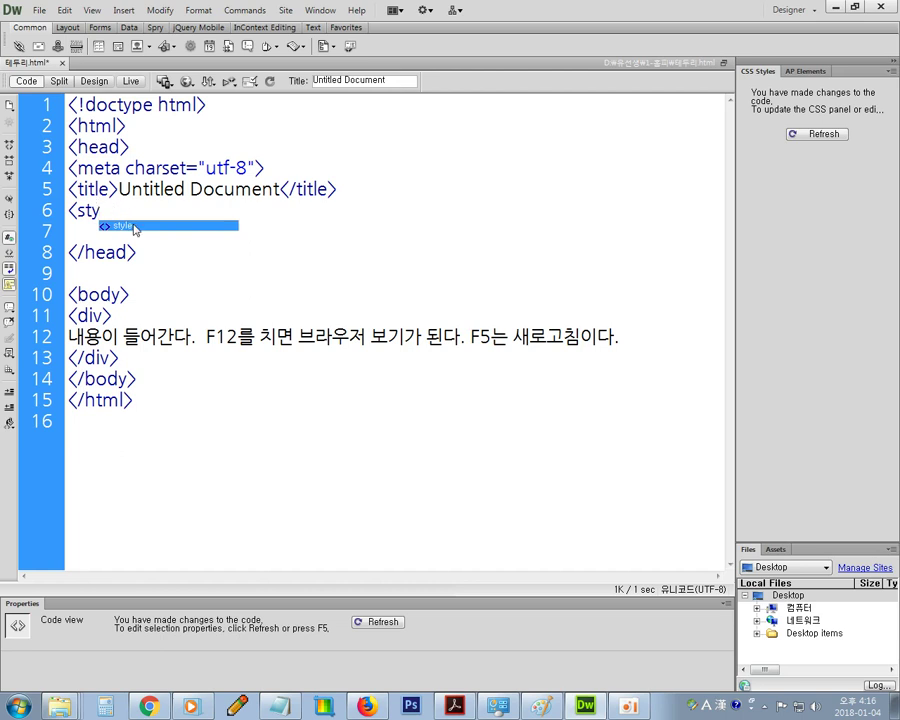
double_click(135, 227)
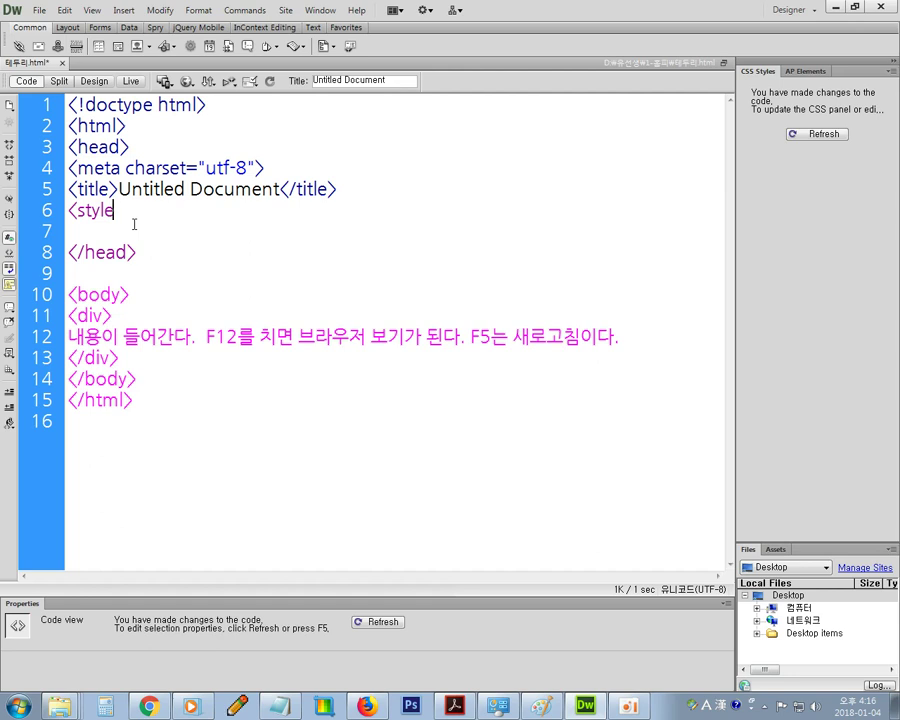
type(">")
key("Down")
key("Return")
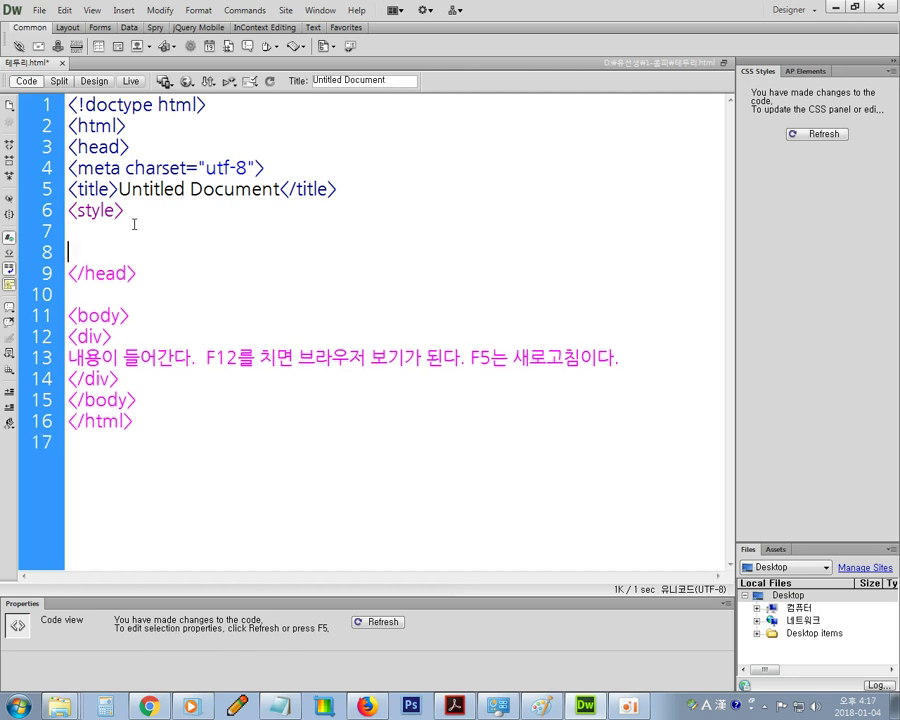
type("</style>")
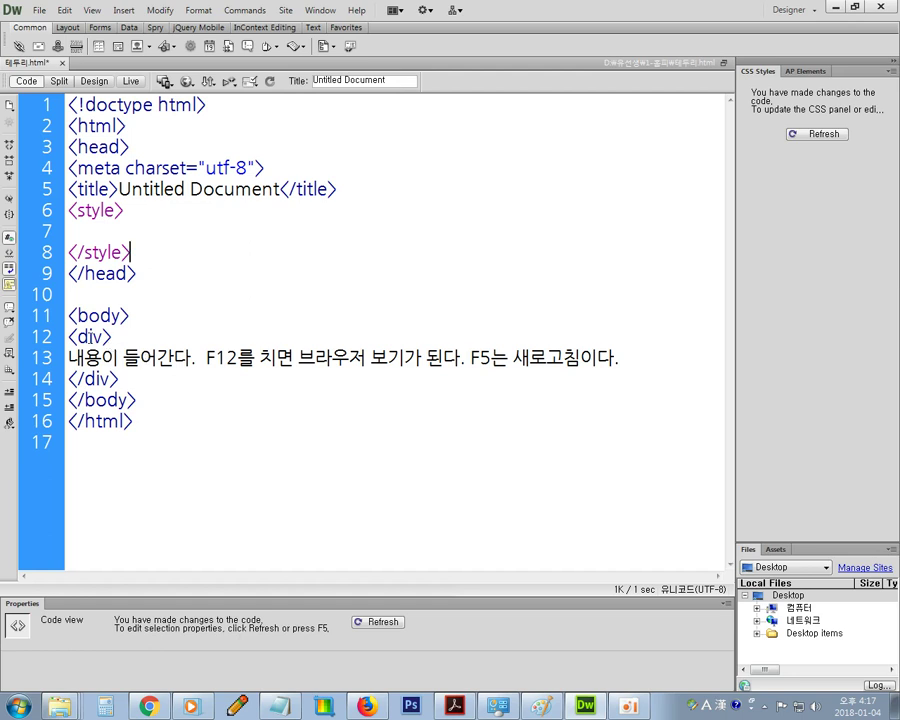
Point out the div tag on line 12, then type 'div' on line 7 inside the style block
double_click(88, 339)
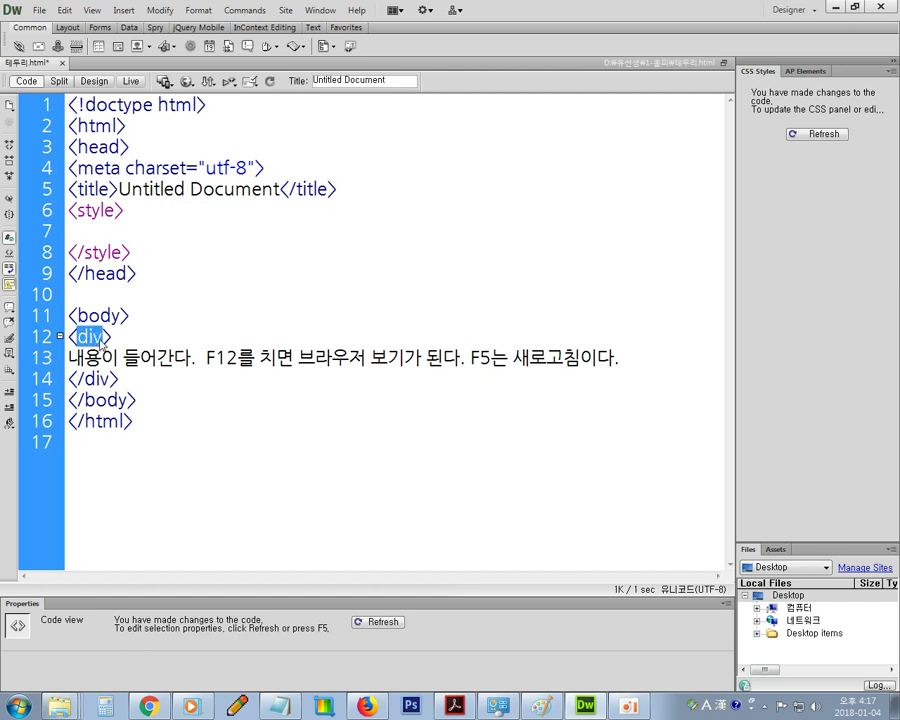
left_click(121, 337)
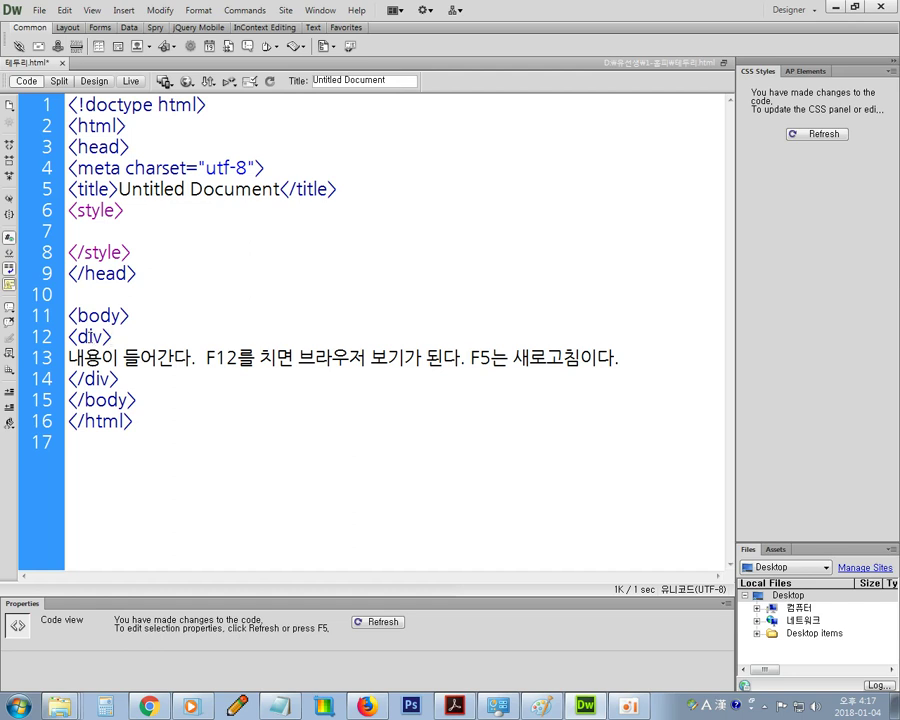
double_click(88, 337)
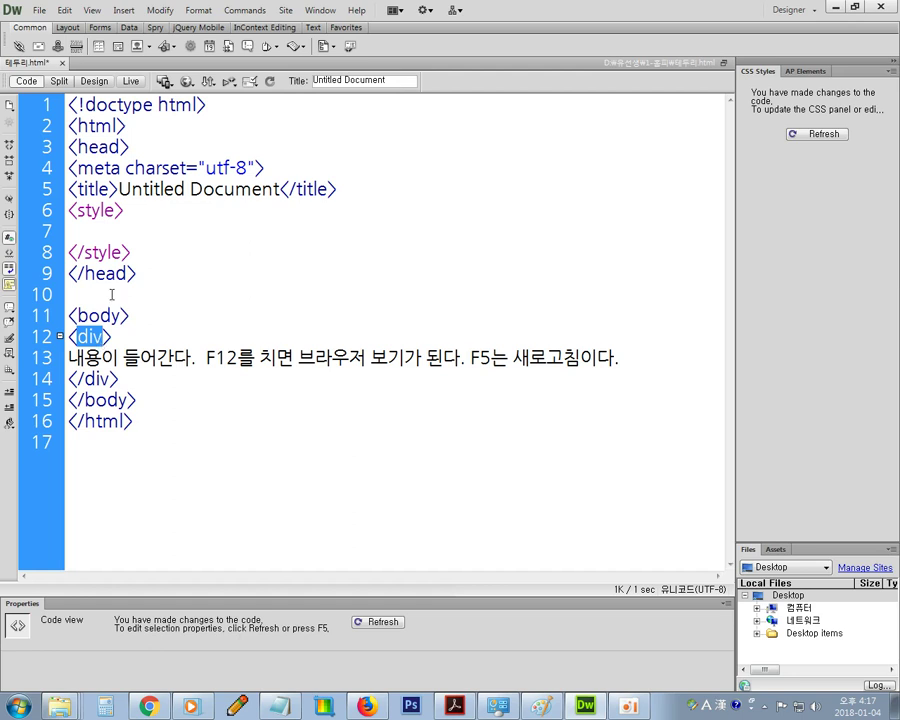
left_click(86, 232)
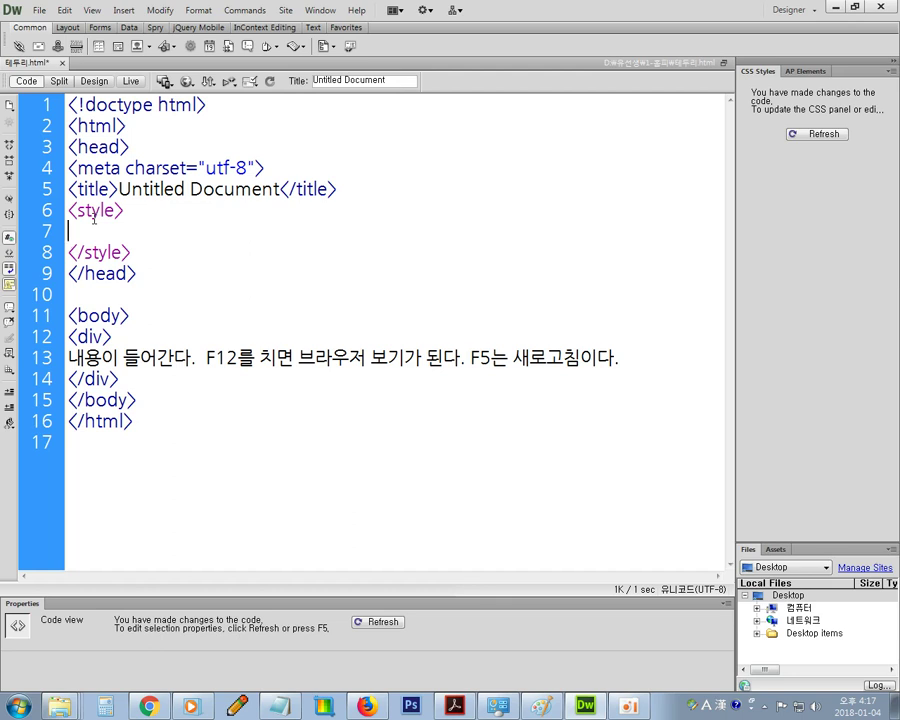
type("div")
Complete line 7 as 'div { }' with the cursor placed between the braces
type("{")
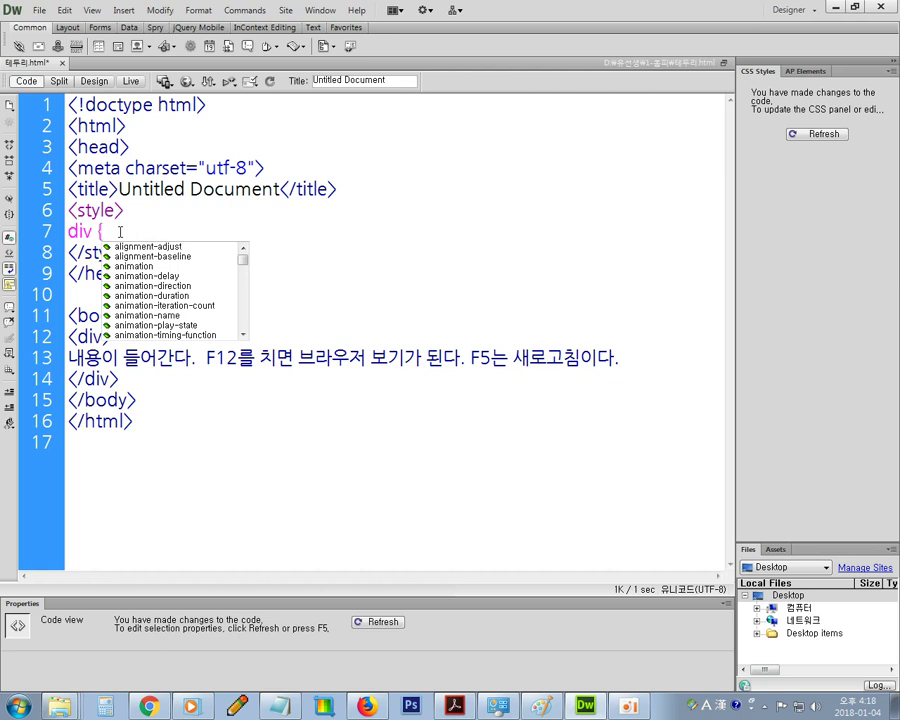
left_click(112, 228)
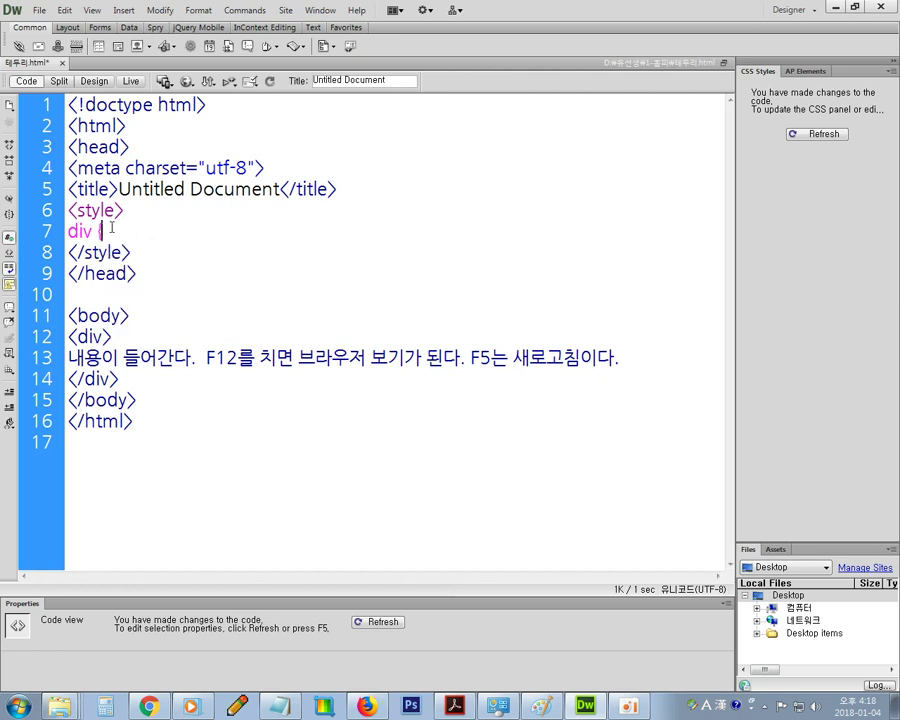
type("{ }")
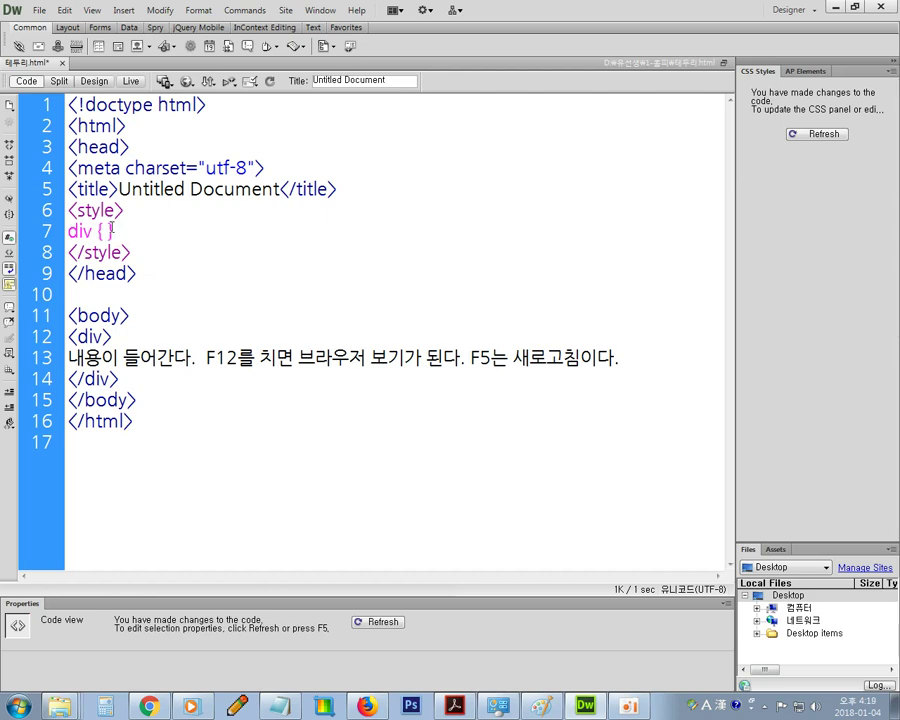
left_click(259, 270)
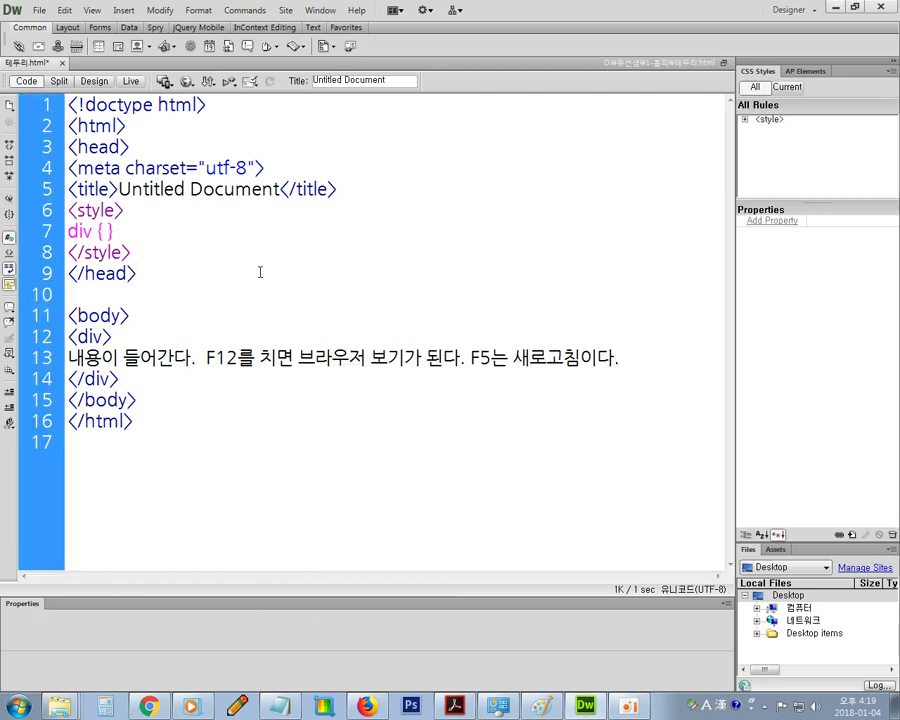
left_click(109, 231)
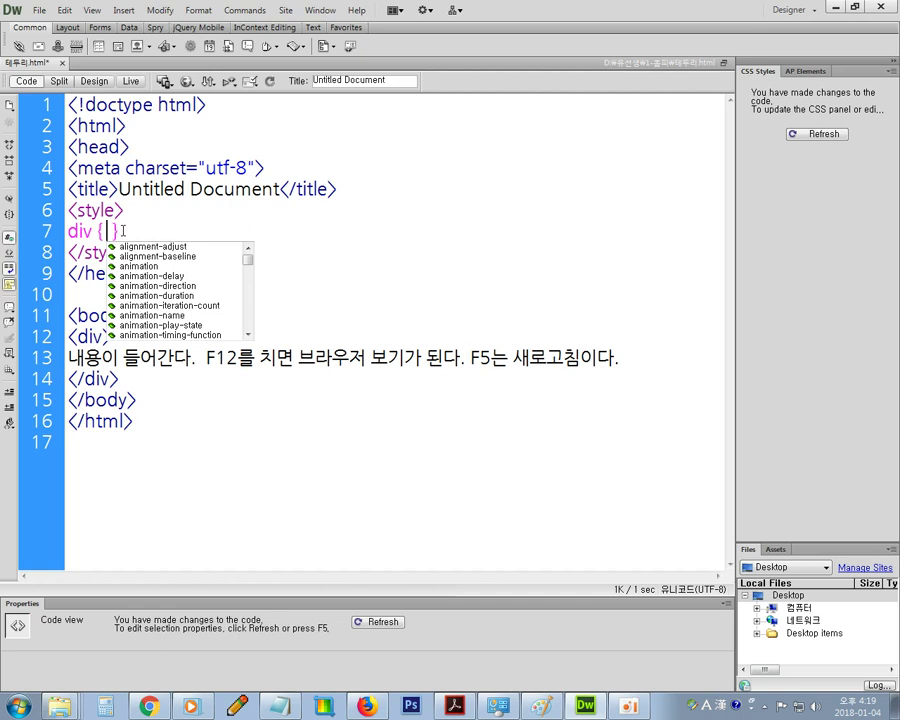
Add 'border:1px' to the div rule and bring up the colour swatches
type("bor")
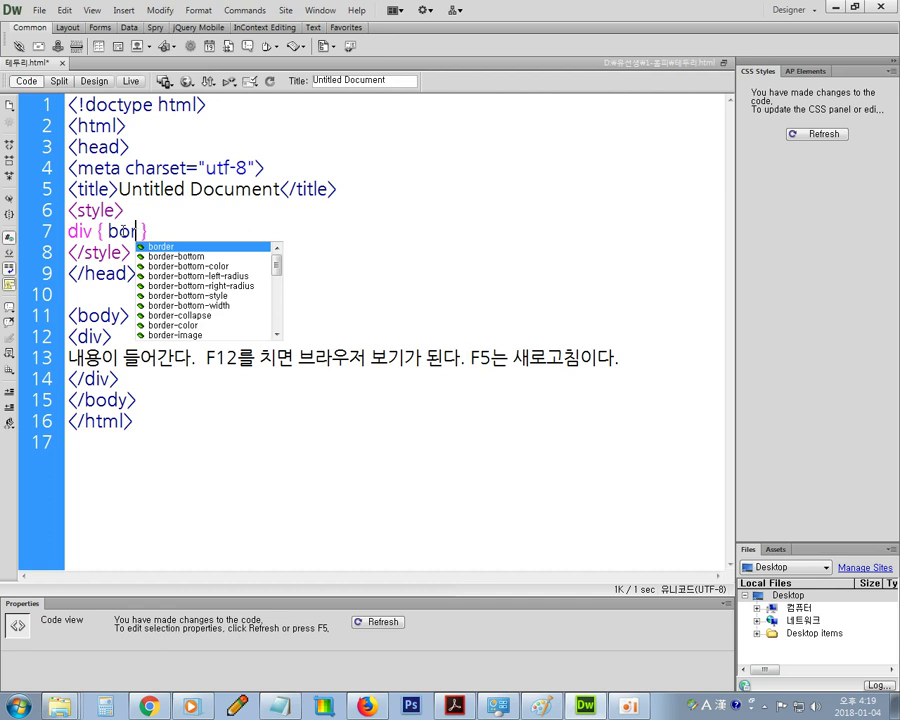
key("Return")
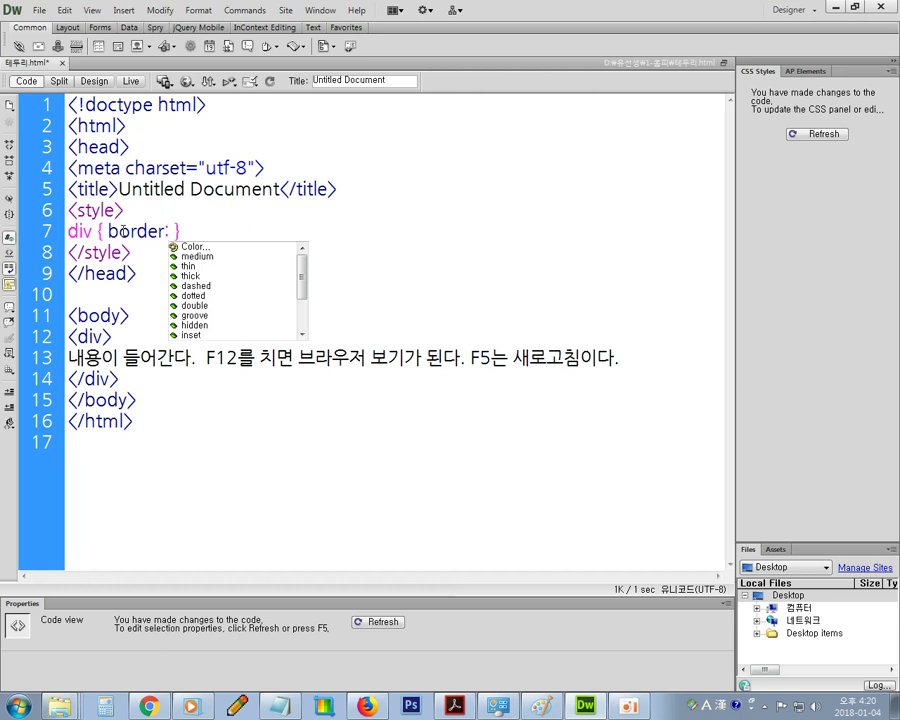
type("1")
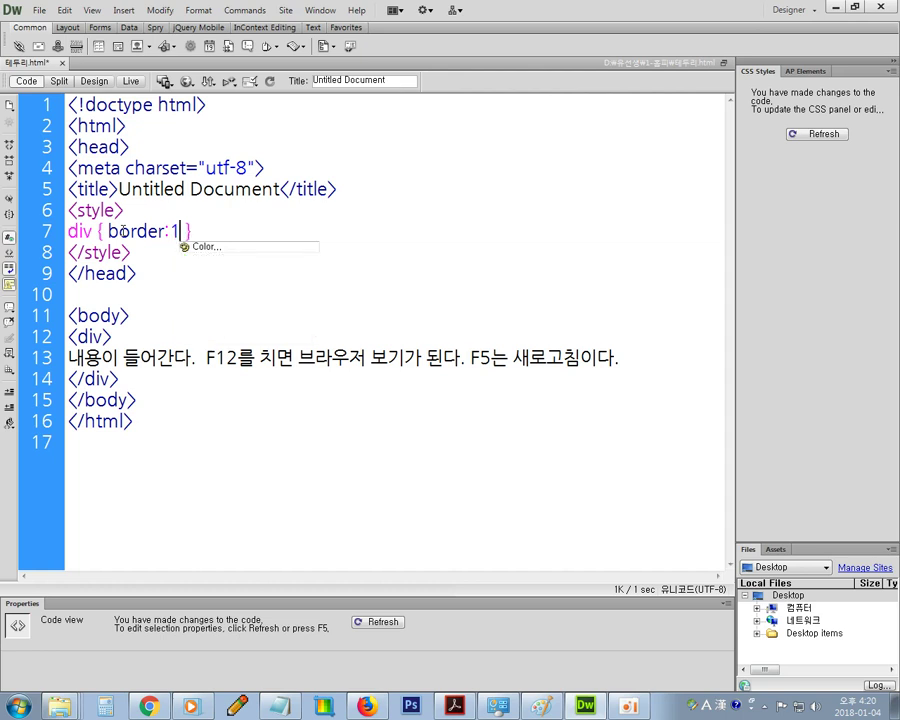
type("px")
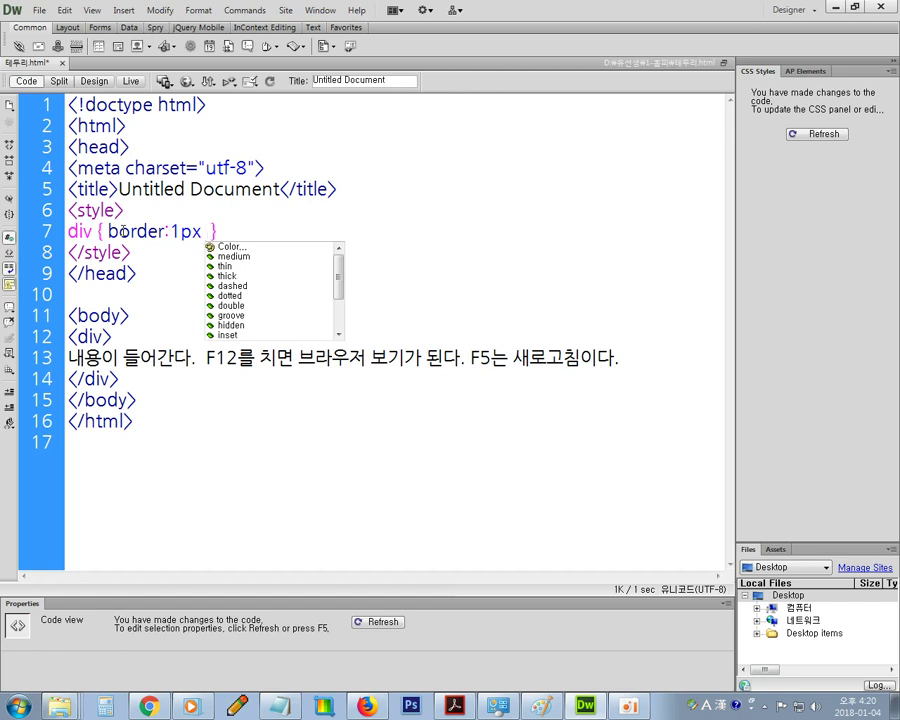
key("Down")
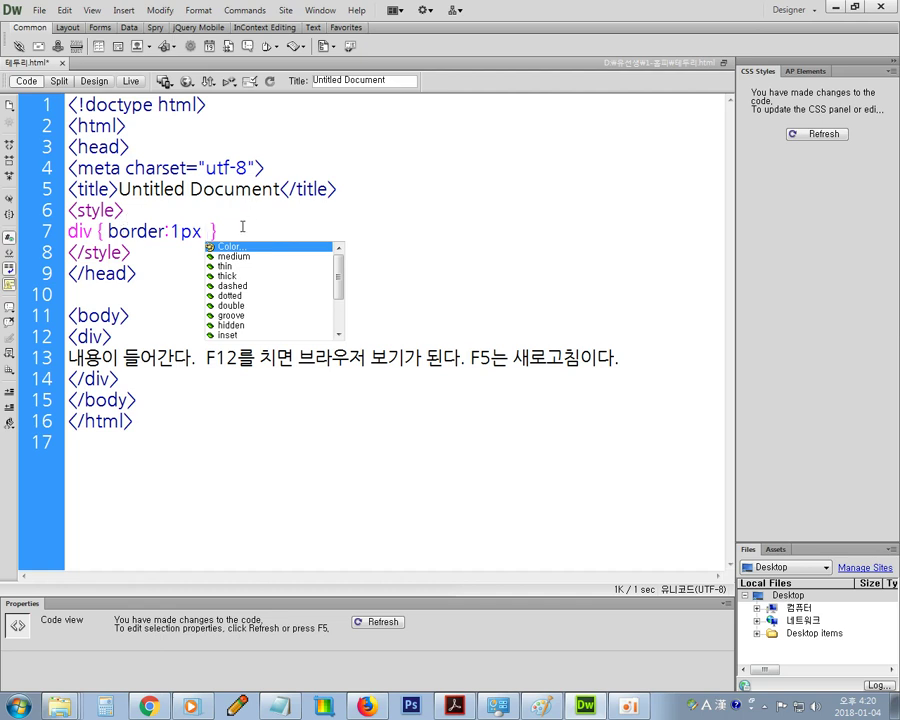
key("Return")
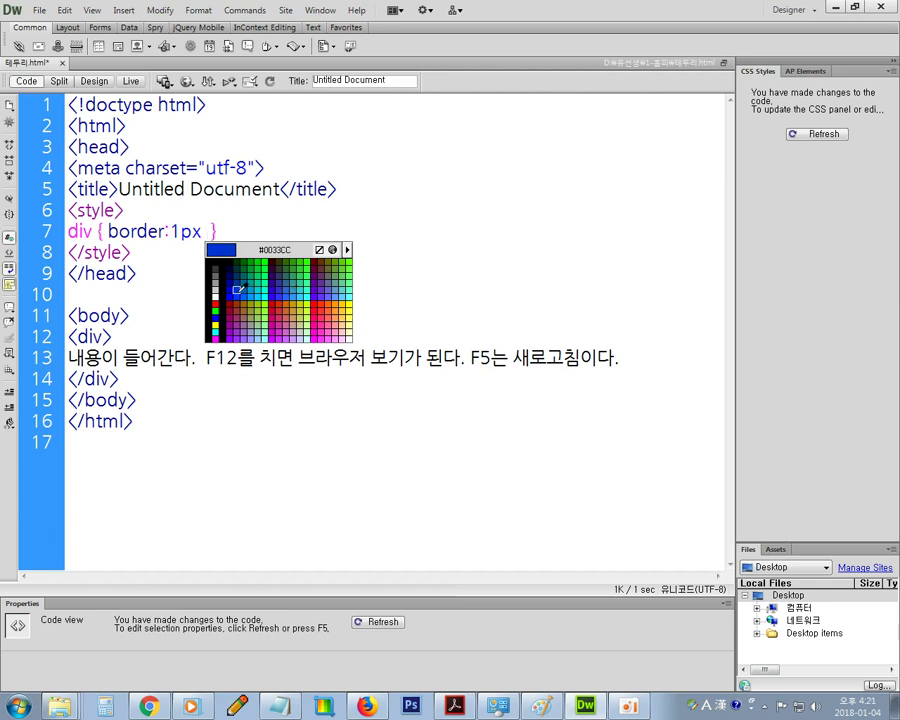
Make the border '1px #0033CC solid;' and save the page
left_click(237, 289)
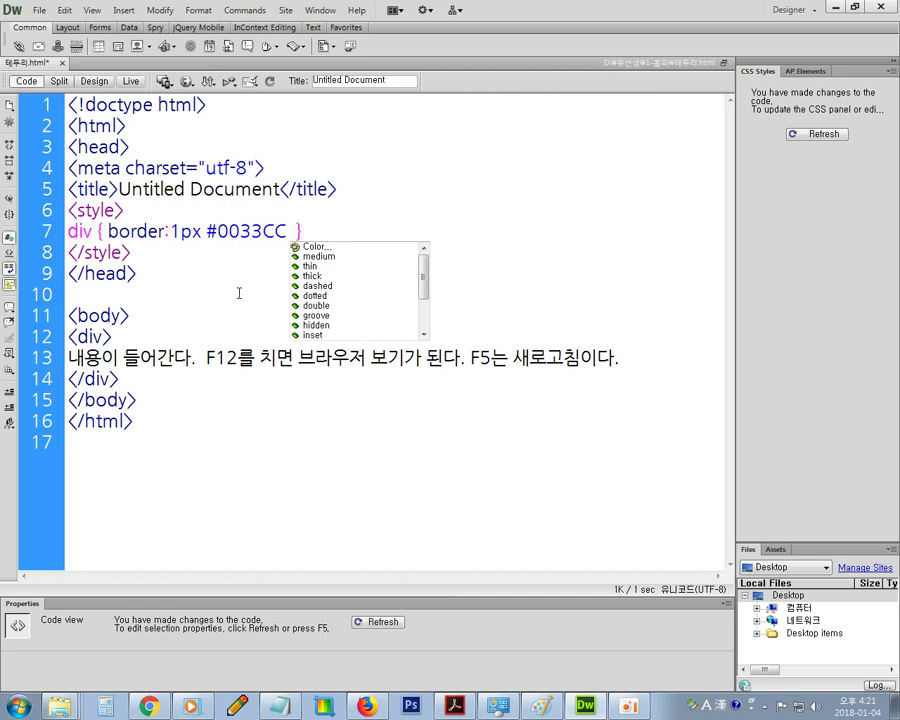
type("s")
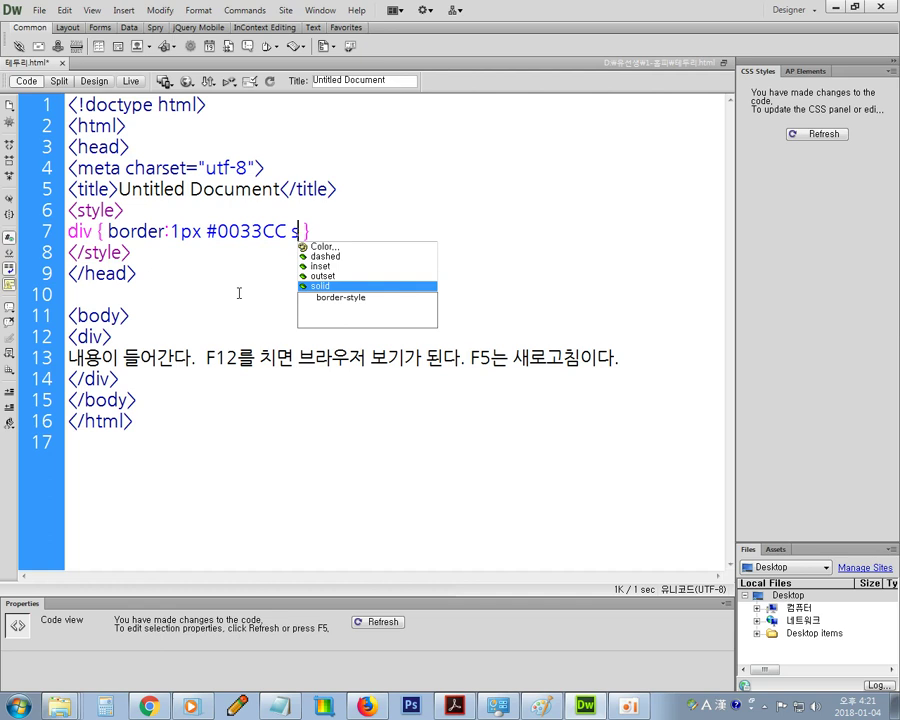
key("Return")
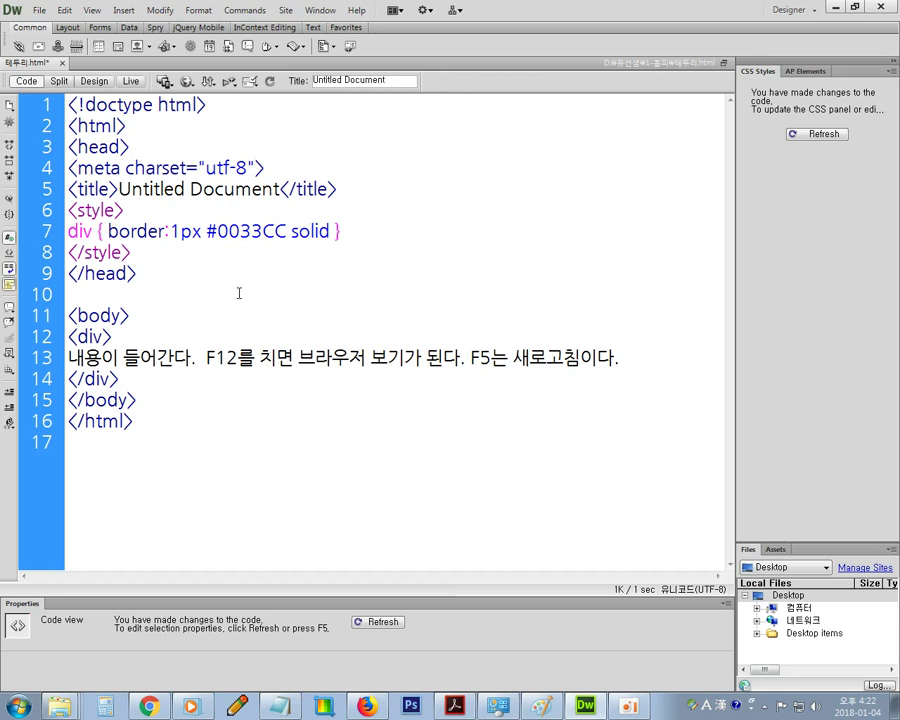
type(";")
key("ctrl+s")
Preview the page in Chrome, refresh to see the thin blue border, and return to Dreamweaver
key("F12")
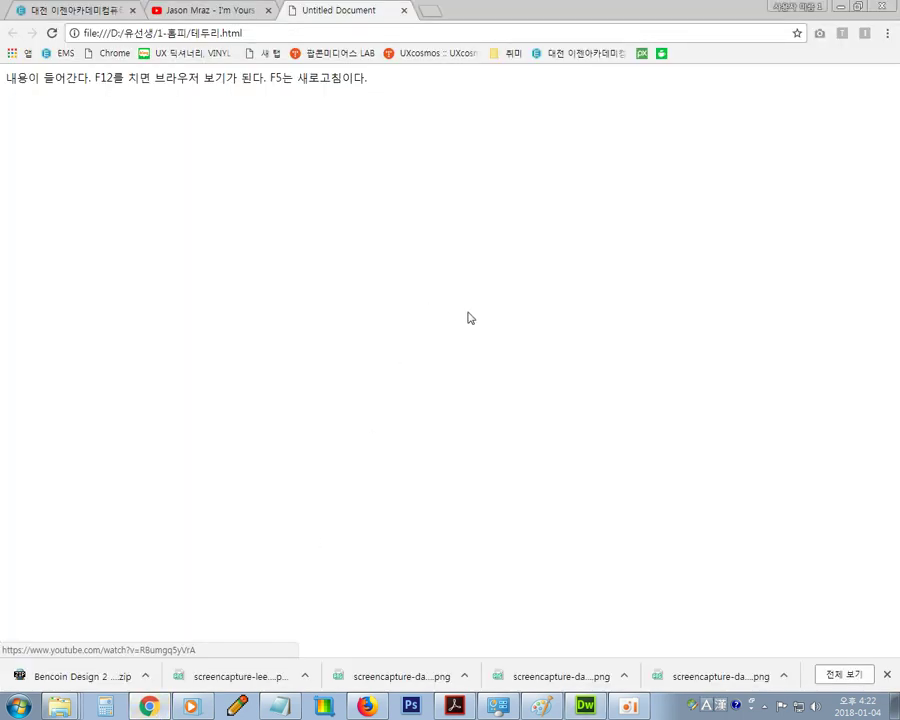
key("F5")
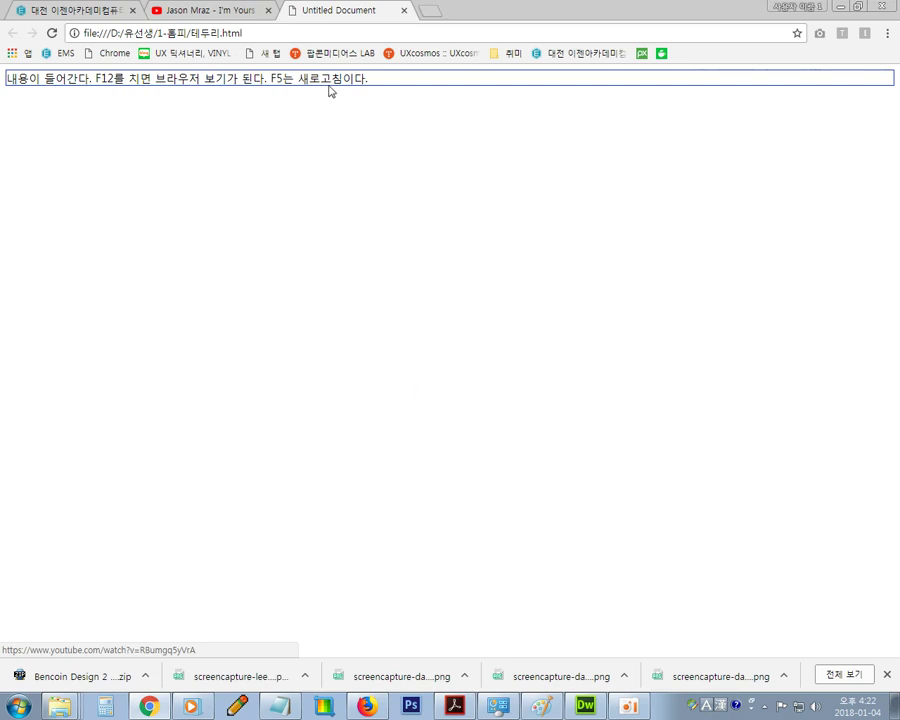
left_click(585, 706)
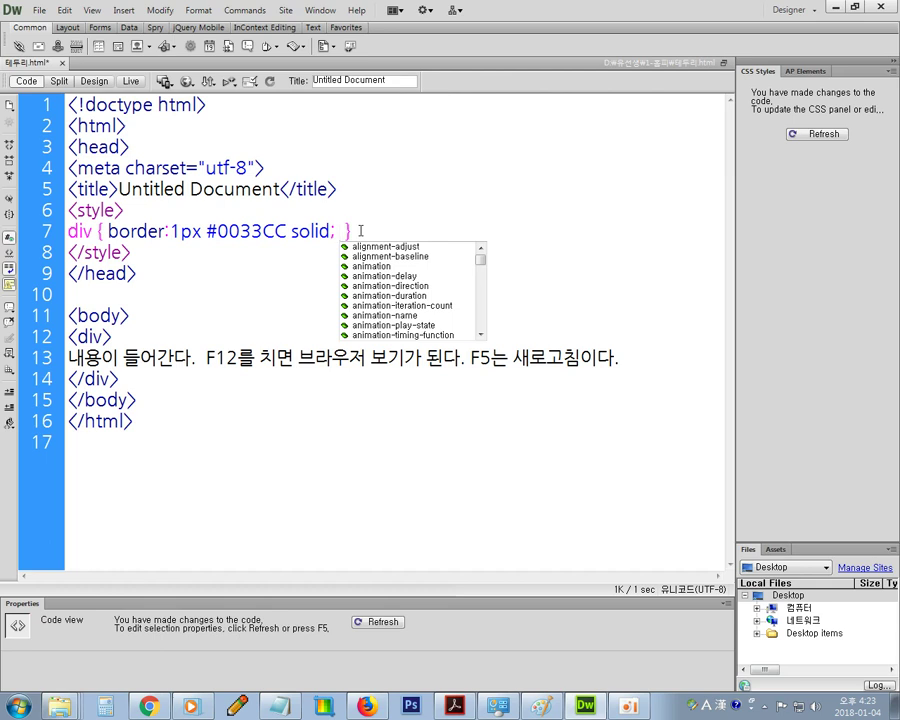
Add 'padding:20px;' to the div rule after the solid border
type("p")
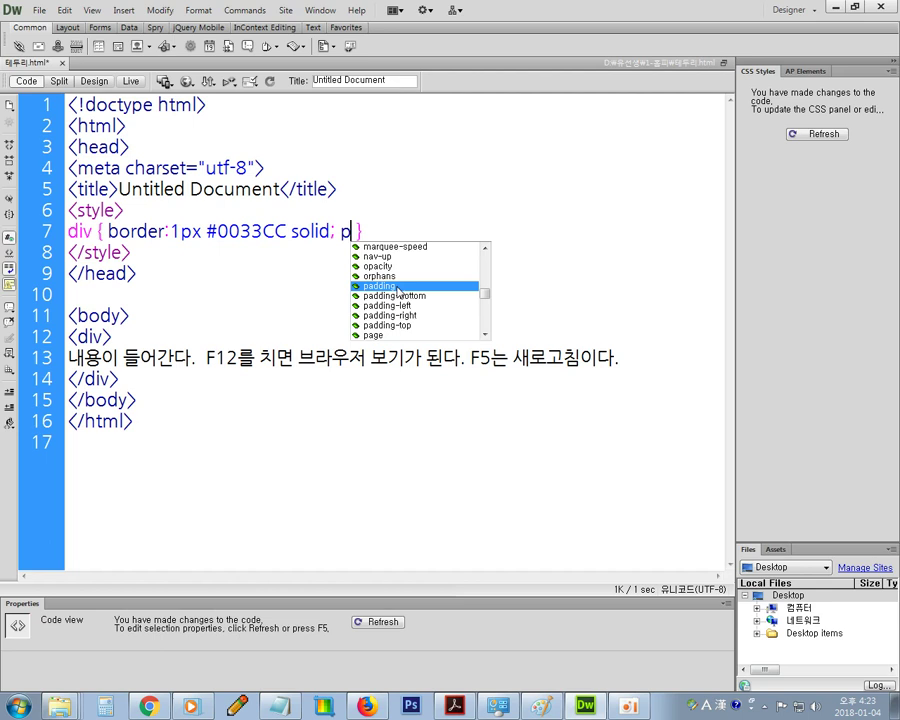
double_click(398, 287)
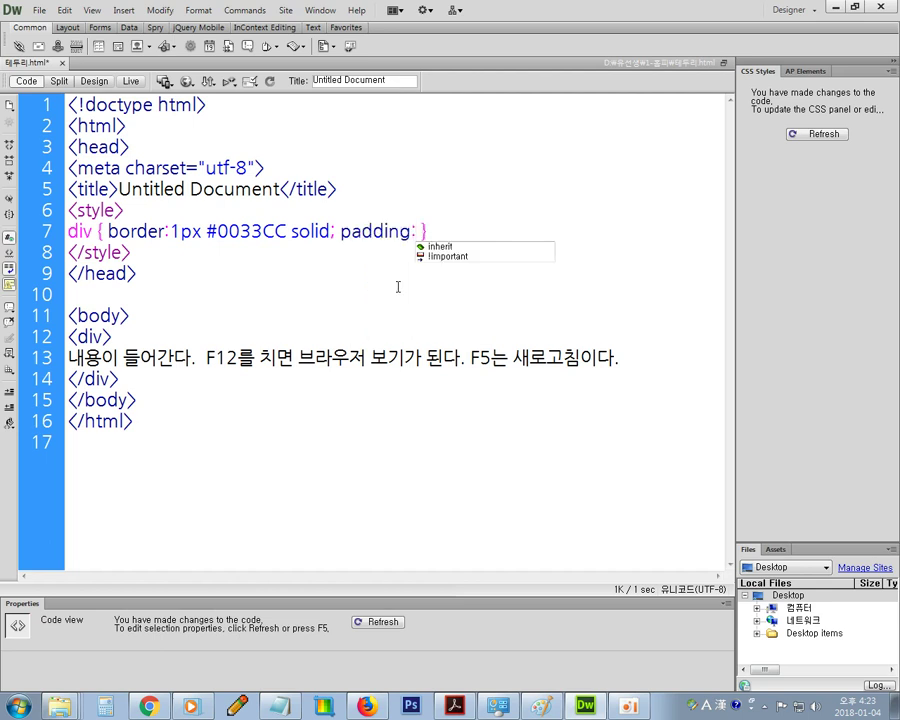
type("20")
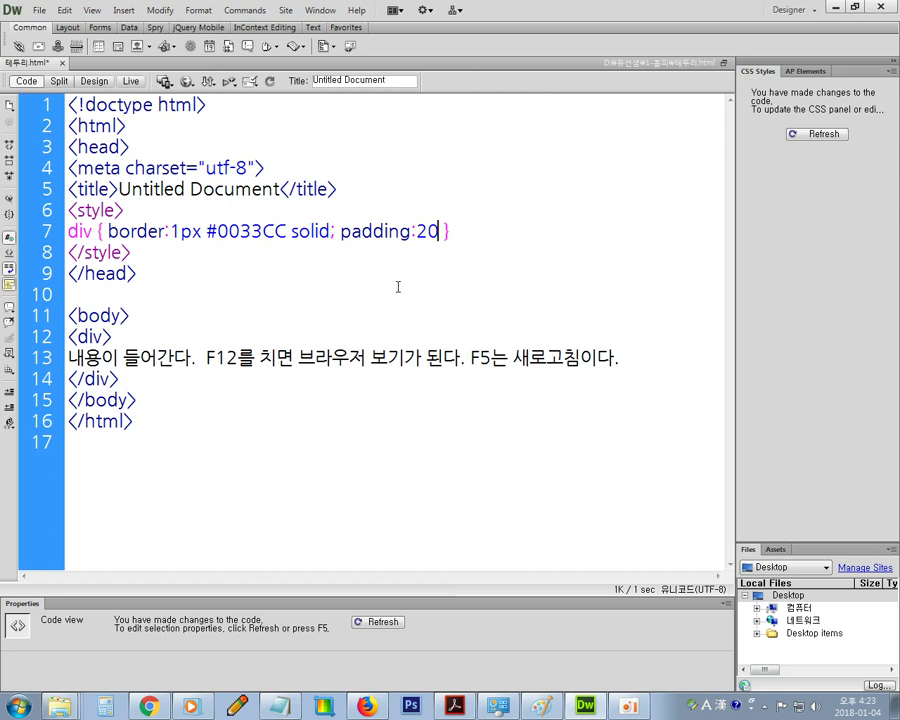
type("px")
type(";")
Save, preview in Chrome, and resize the window narrower and wider to check the padded box
key("ctrl+s")
key("F12")
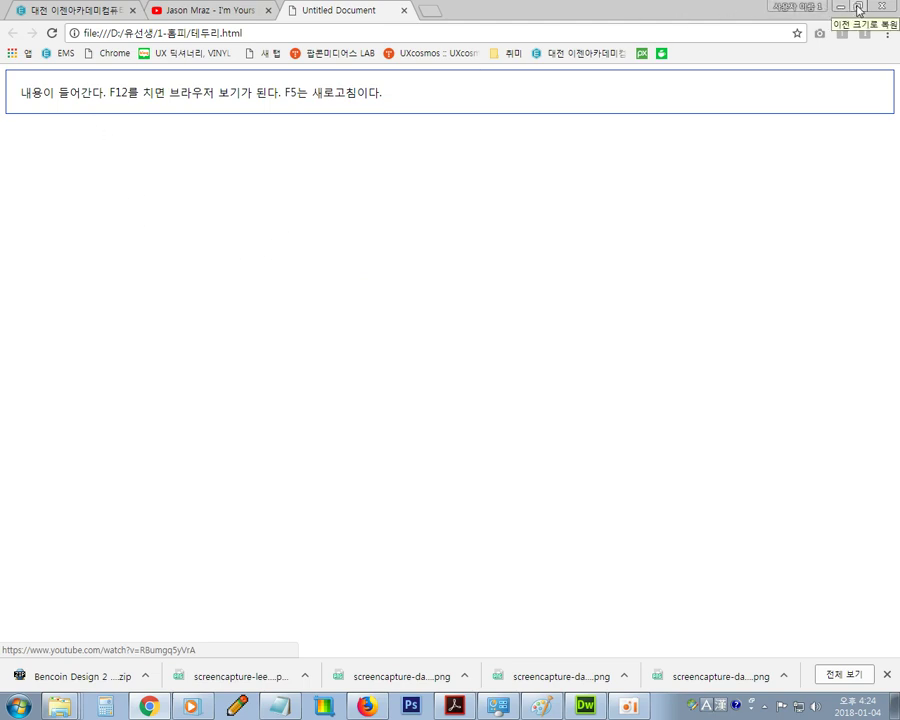
left_click(858, 10)
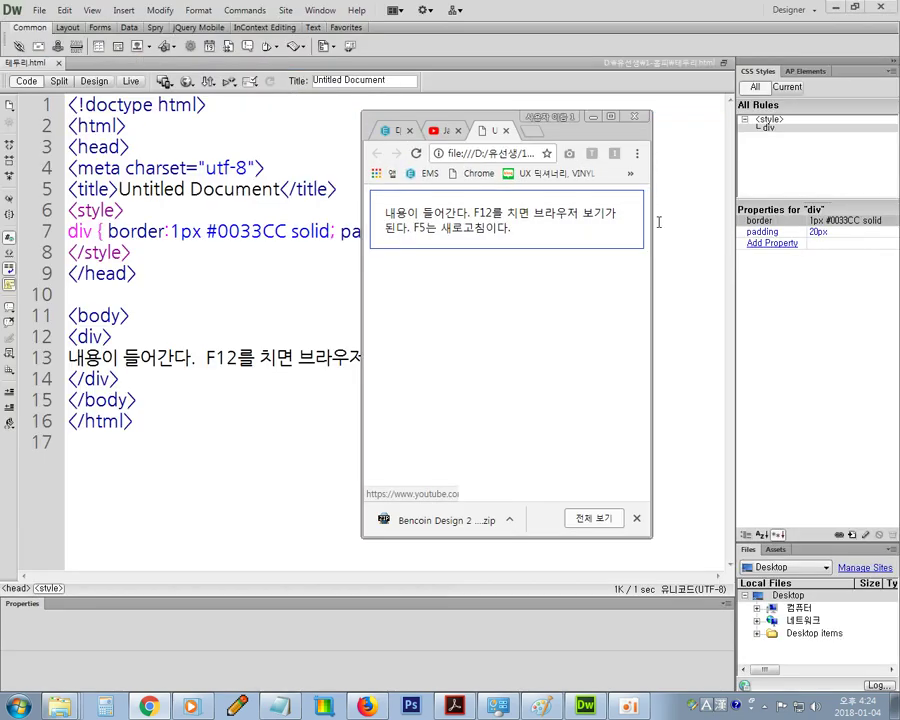
mouse_move(652, 222)
left_mouse_down()
mouse_move(544, 222)
mouse_move(668, 226)
left_mouse_up()
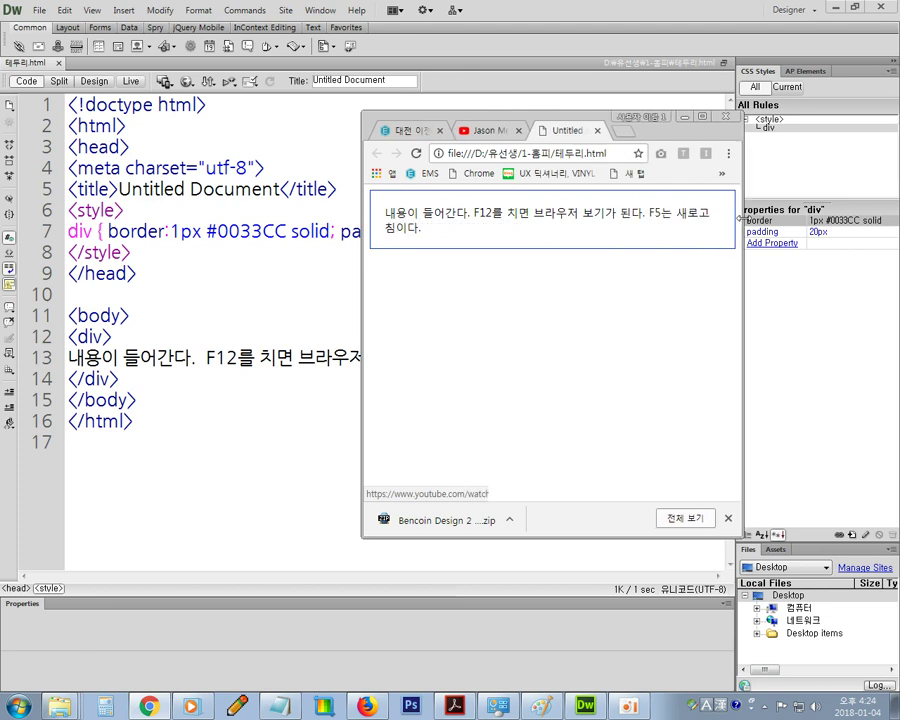
mouse_move(667, 226)
left_mouse_down()
mouse_move(716, 200)
mouse_move(668, 198)
left_mouse_up()
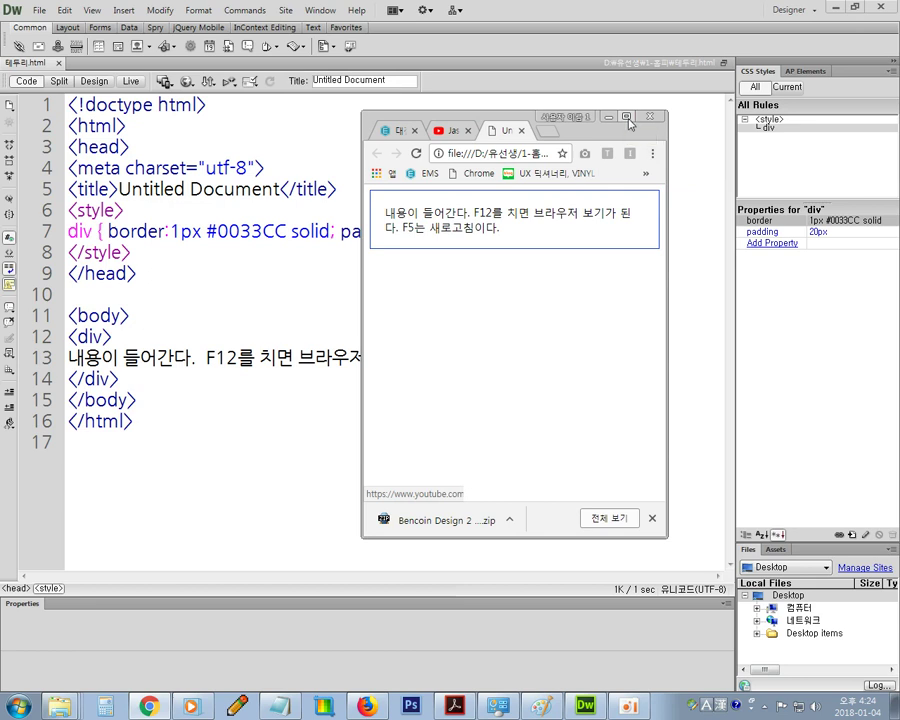
left_click(442, 86)
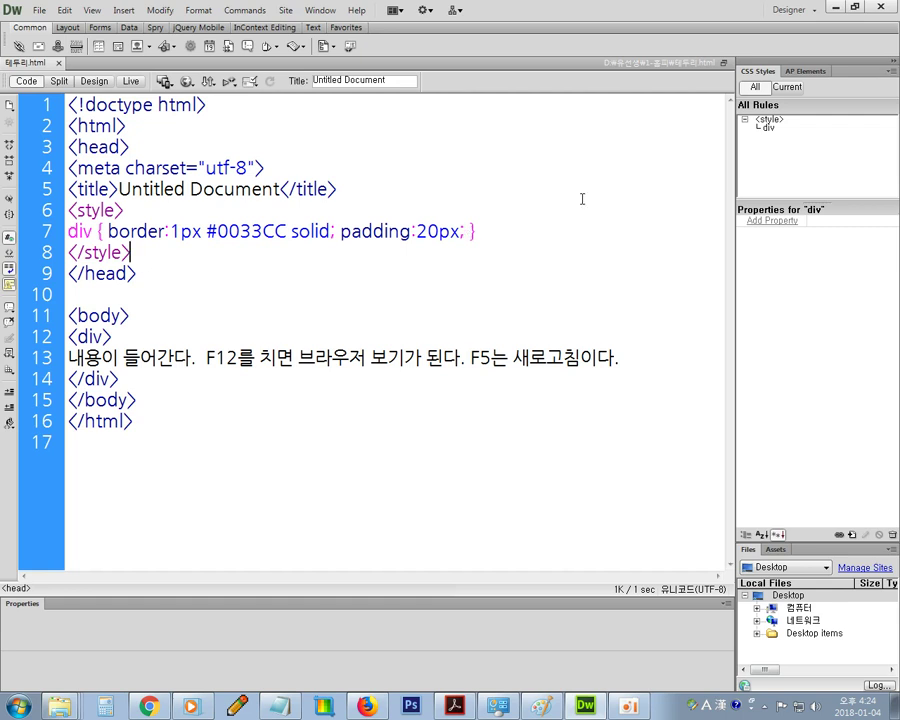
Add 'border-radius:10px;' before the div rule's closing brace and save the page
left_click(476, 231)
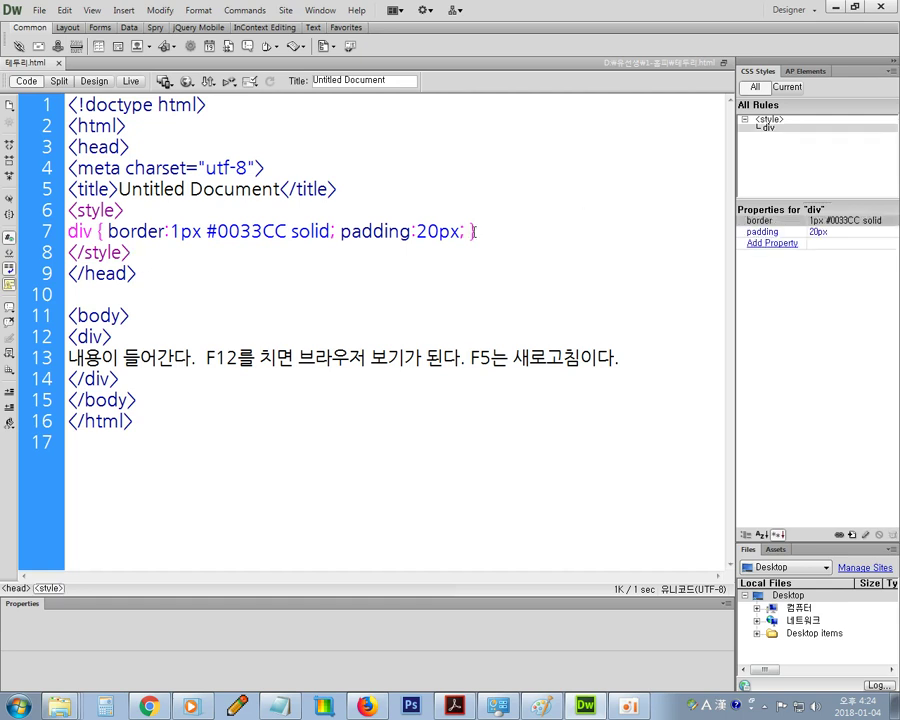
key("Left")
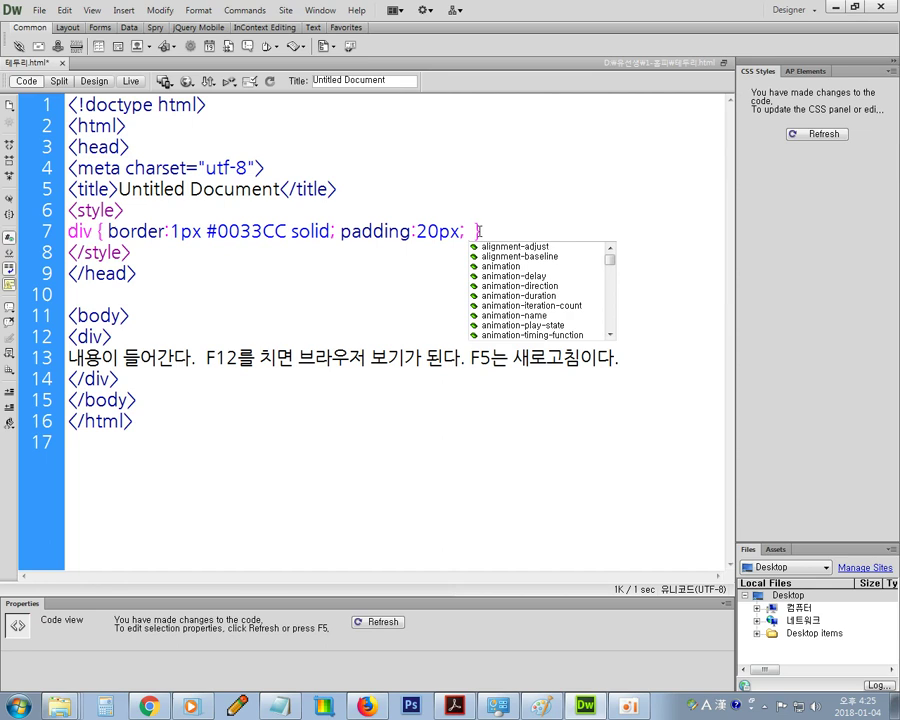
type("bor")
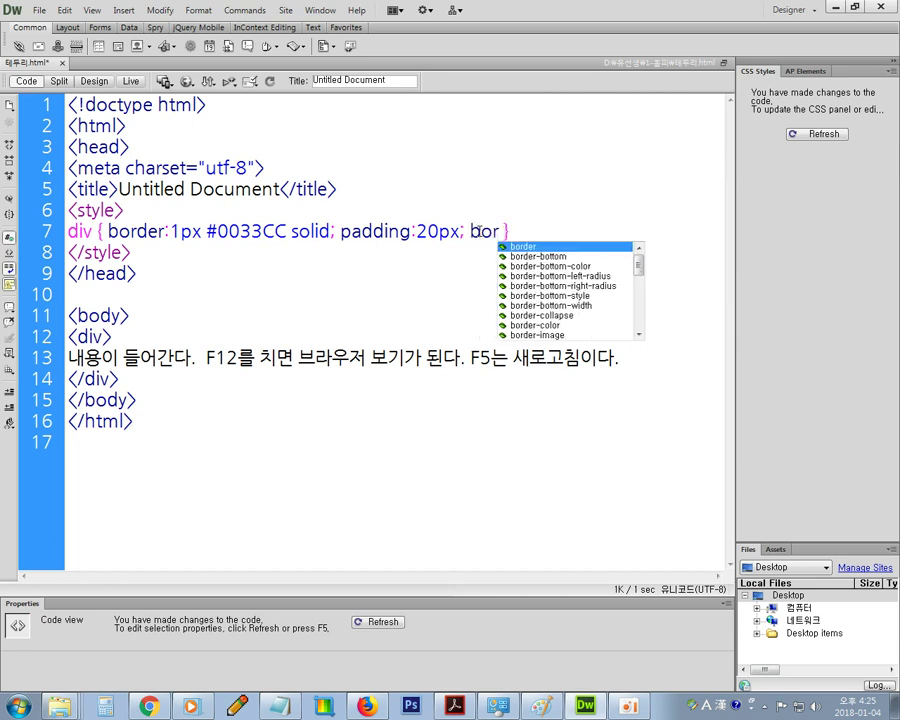
type("der")
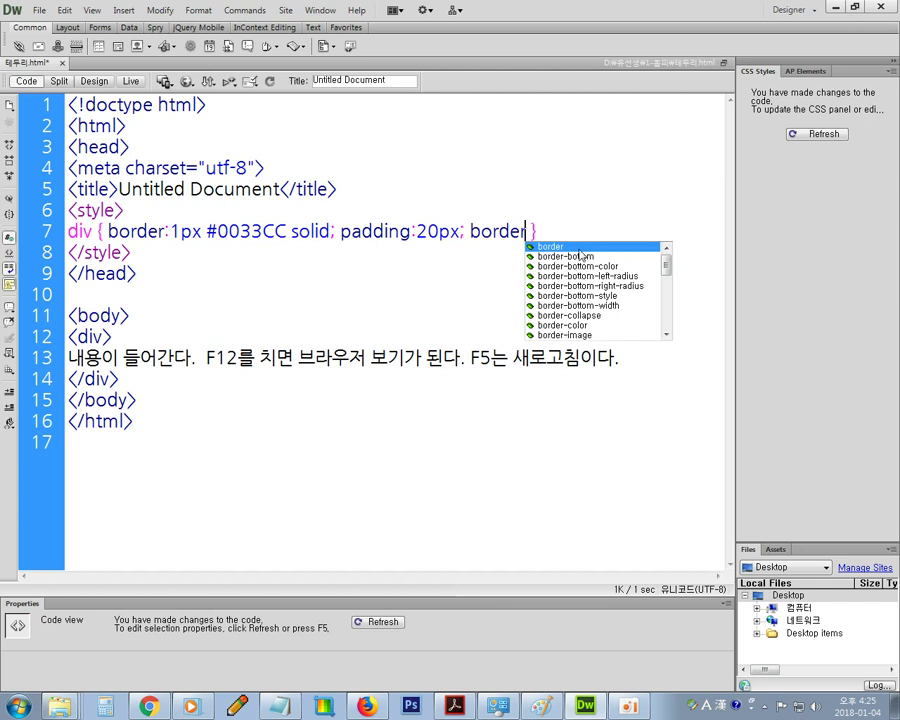
type("-")
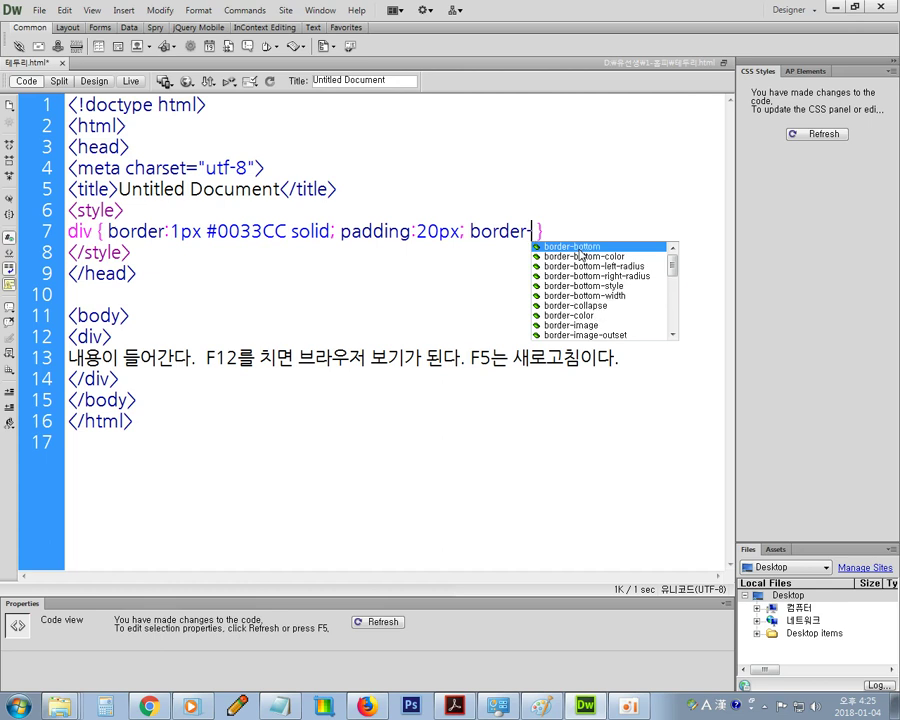
type("r")
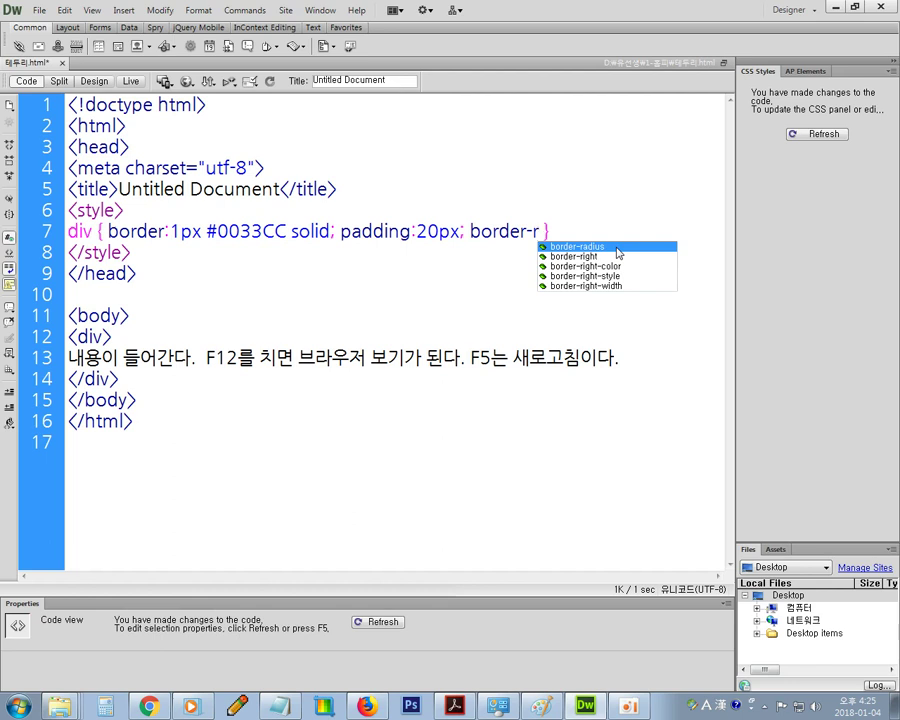
double_click(616, 247)
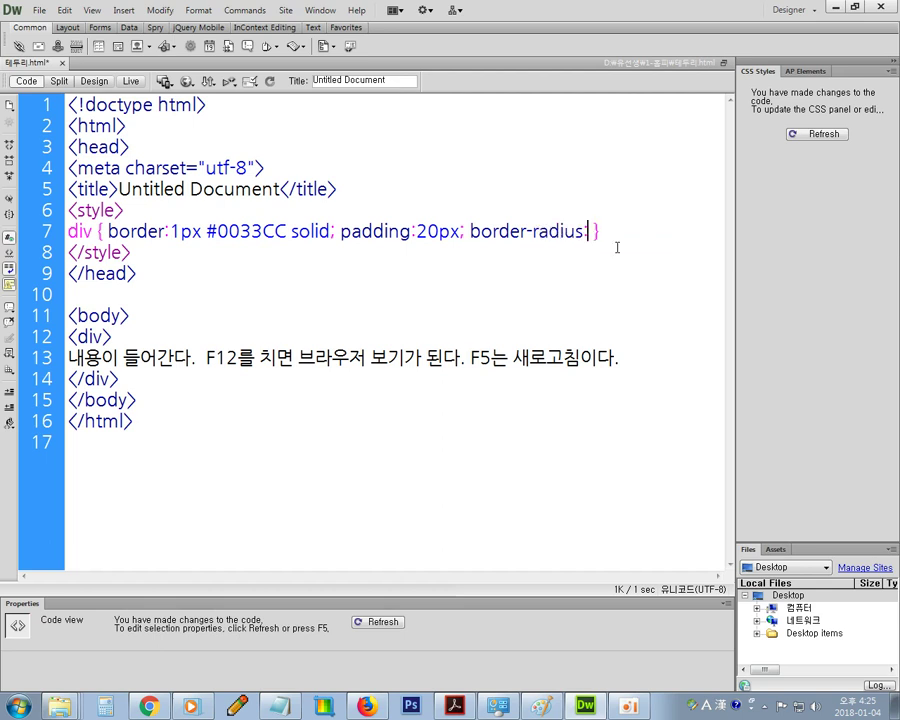
type("1")
type("0px")
type(";")
key("ctrl+s")
Preview and refresh in Chrome, zoom in, and maximize the window to inspect the rounded corners
key("F12")
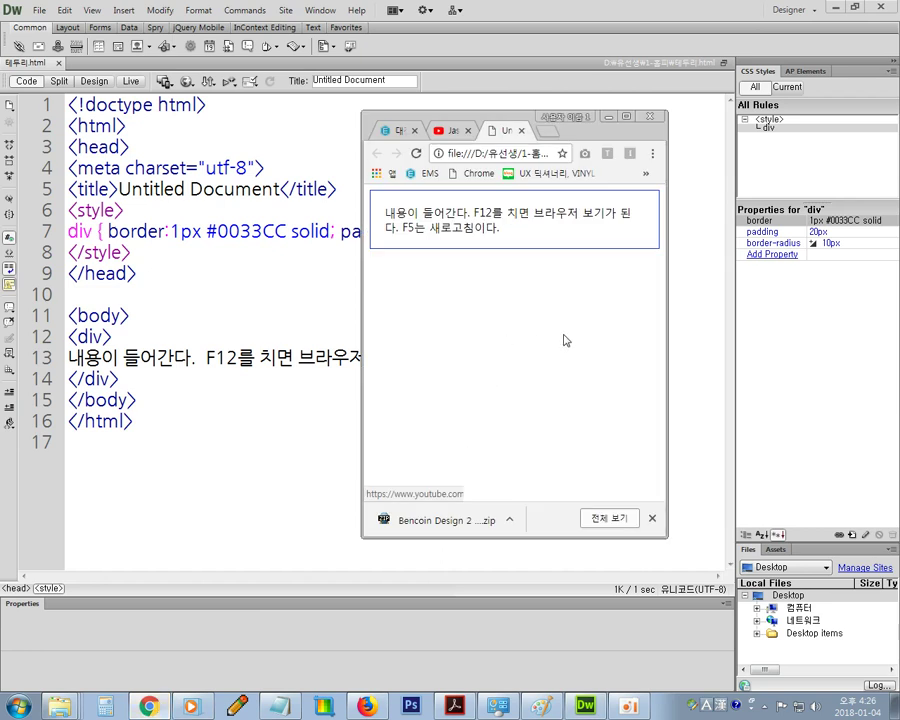
key("F5")
key("ctrl+plus")
key("ctrl+plus")
key("ctrl+plus")
key("ctrl+plus")
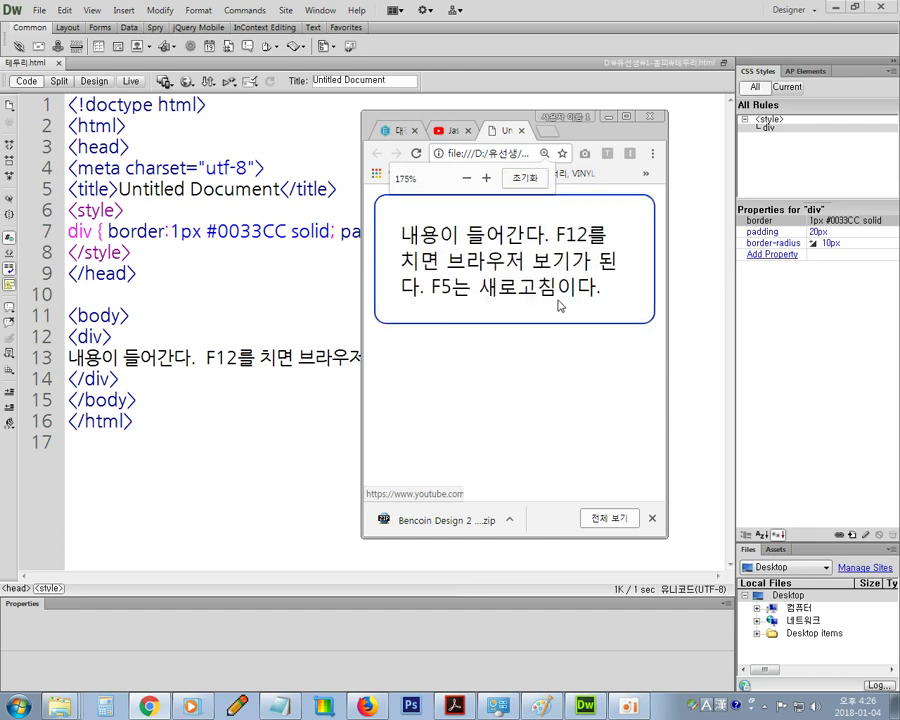
key("ctrl+plus")
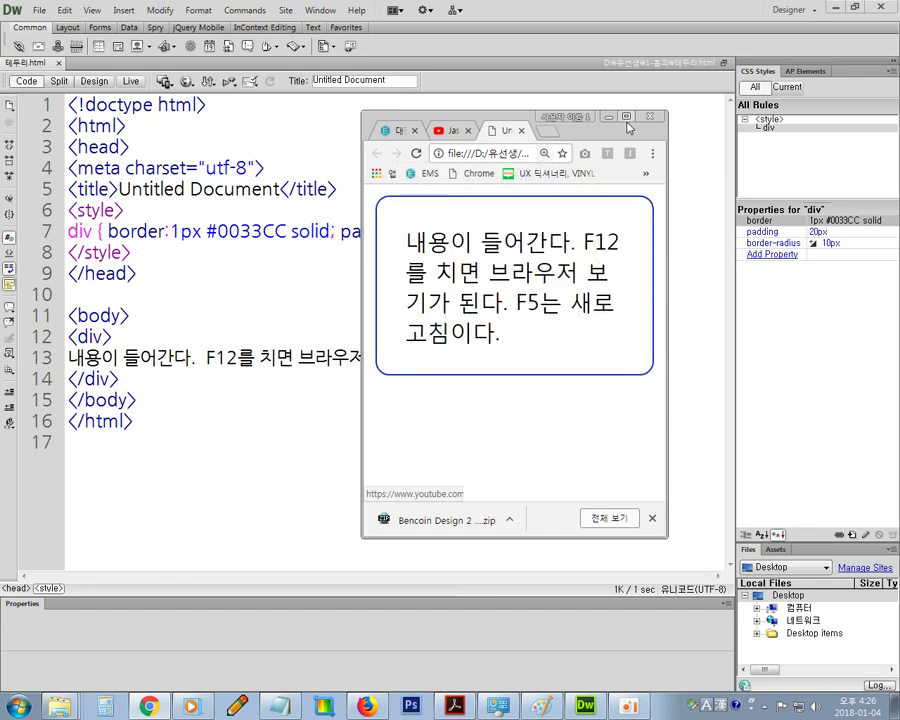
left_click(626, 116)
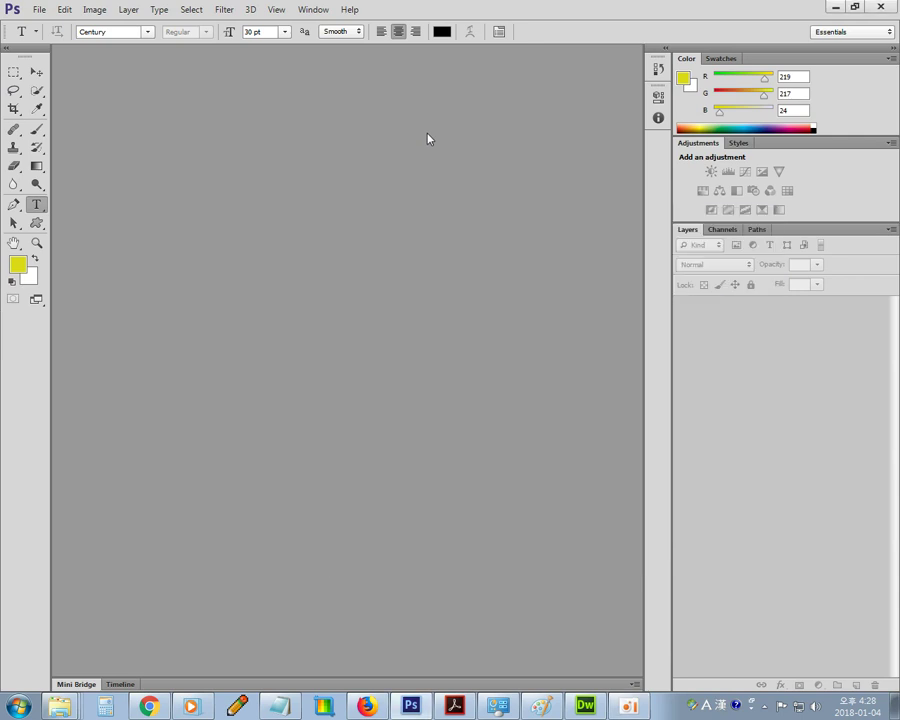
Create a new white 1280×992 px, 72 ppi document, Untitled-1
key("ctrl+n")
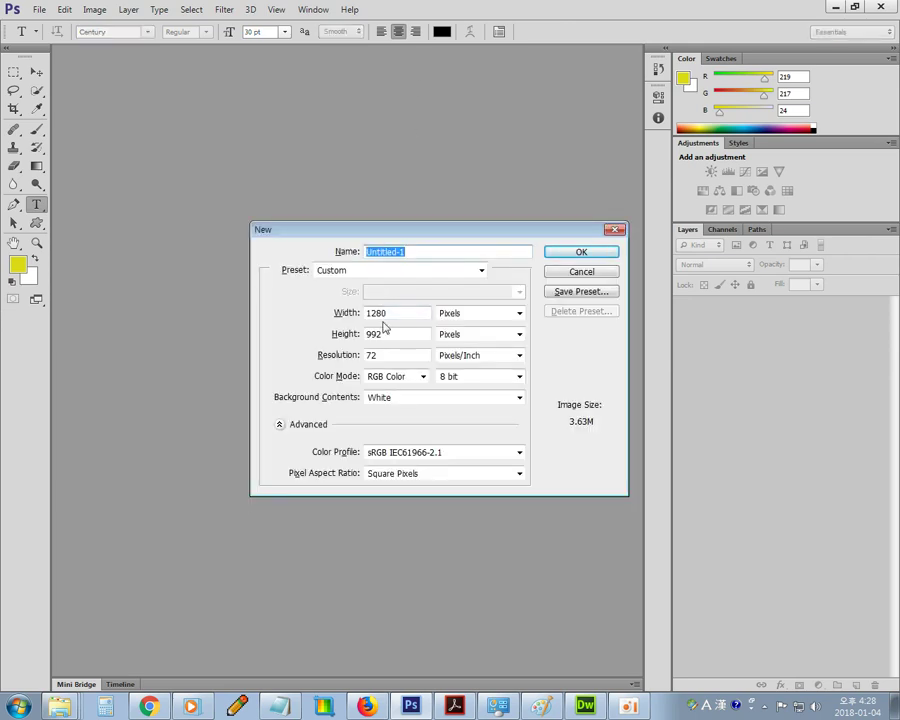
left_click(568, 256)
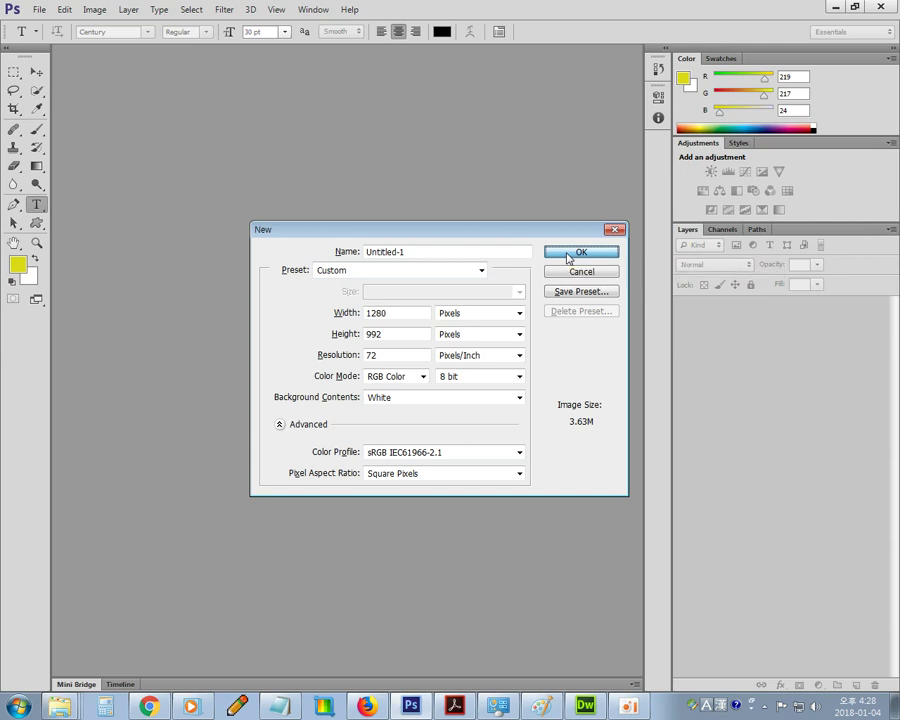
left_click(568, 256)
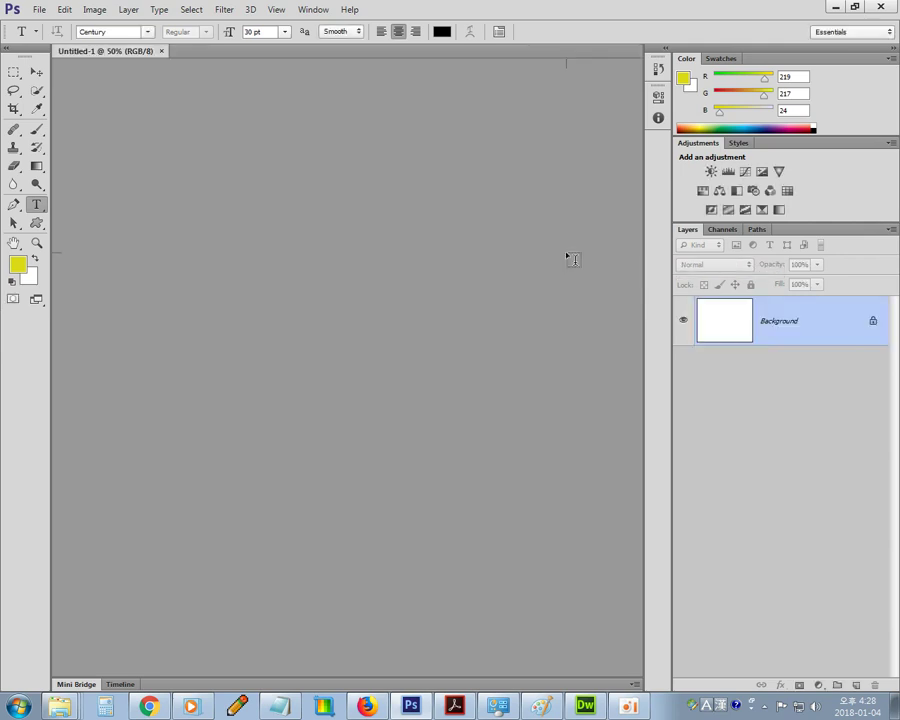
left_click(36, 74)
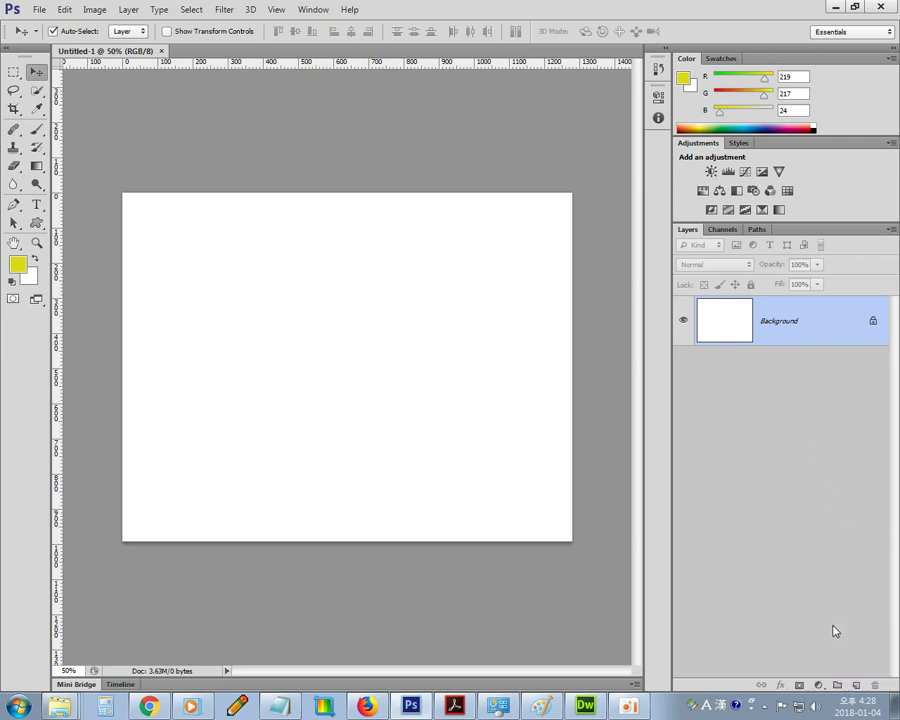
Create a layer group named R-box above Background and add an empty Layer 1 inside it
left_click(837, 686)
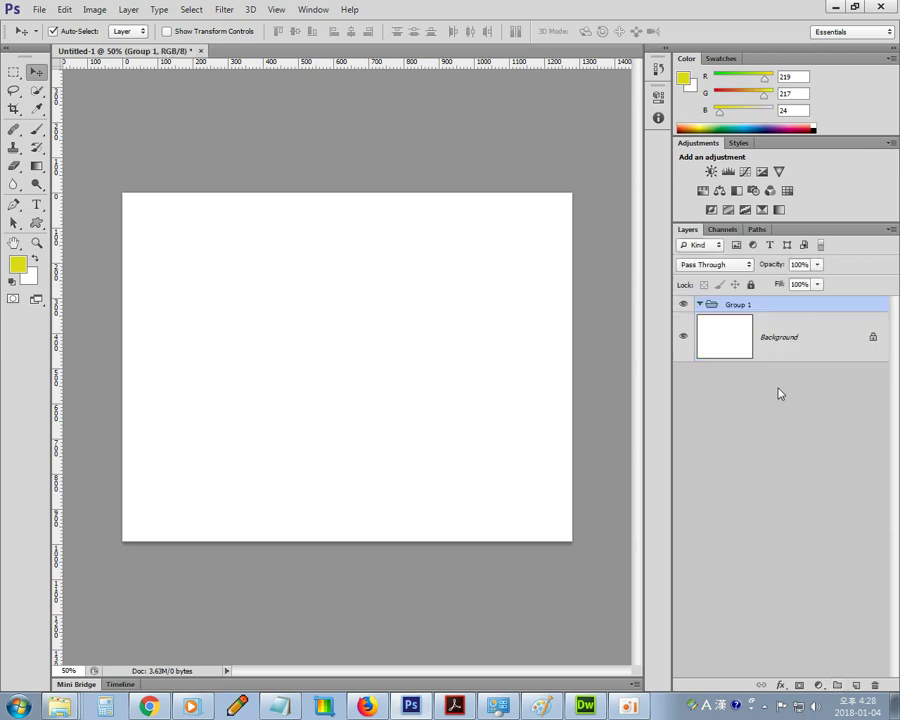
double_click(738, 304)
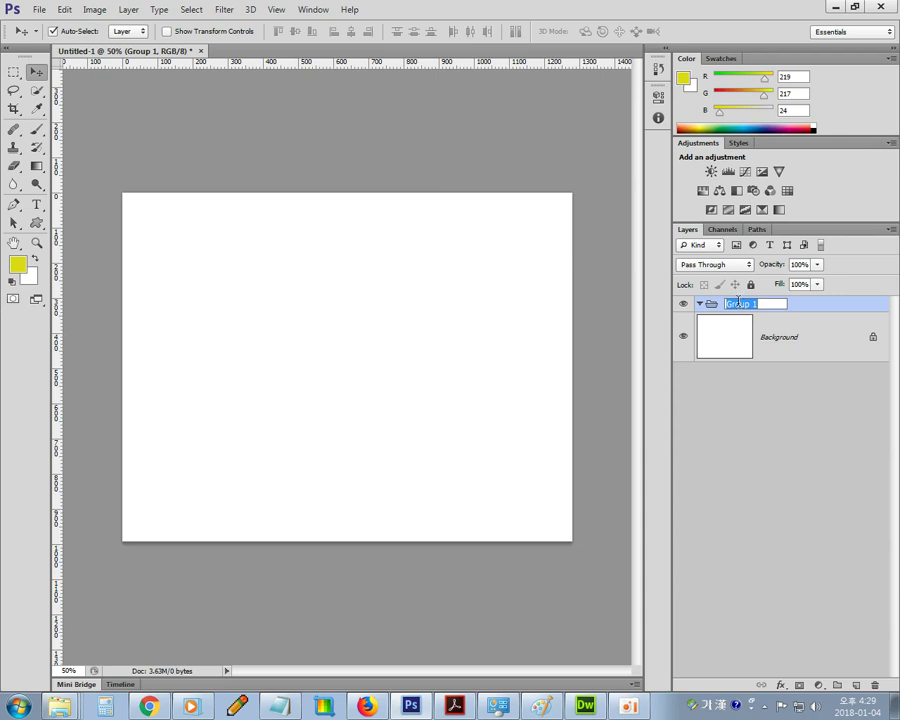
key("BackSpace")
type("R")
type("-b")
type("ox")
key("Return")
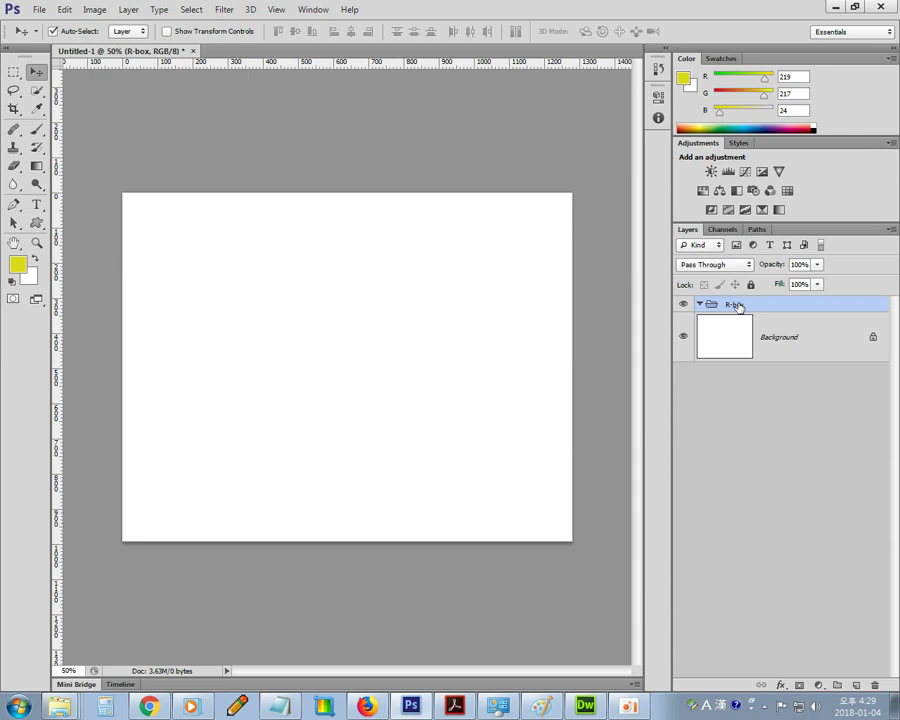
key("ctrl+shift+n")
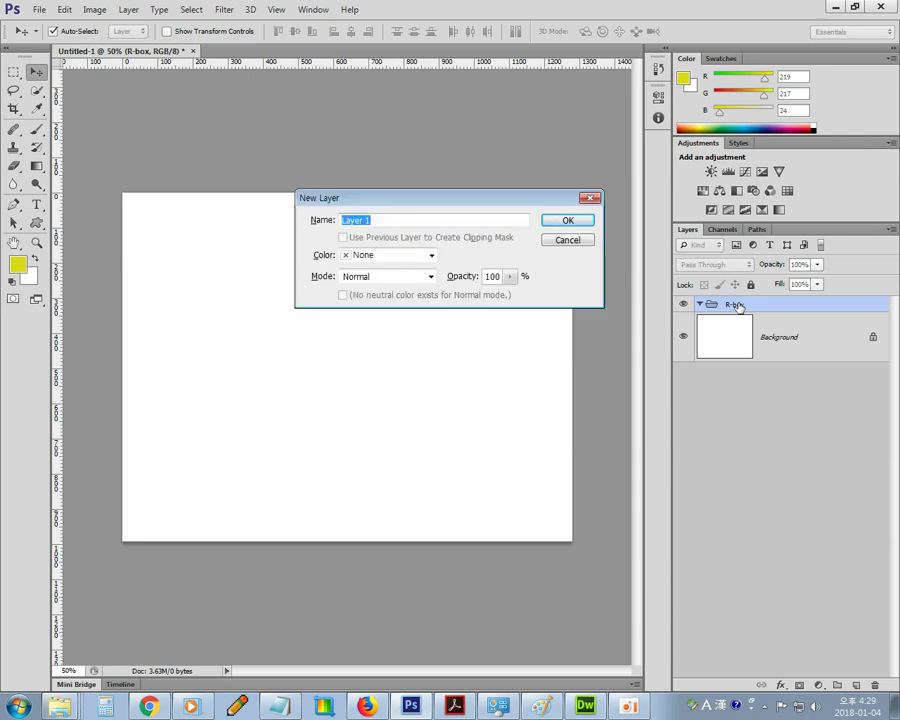
key("Return")
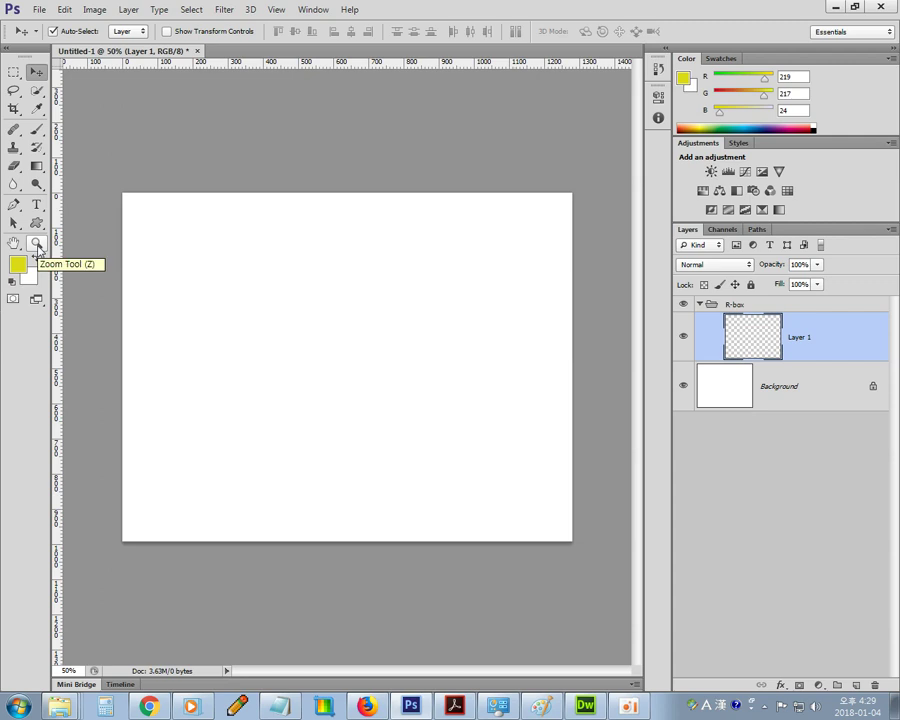
View the page at 100% with its top-left corner visible and show the shape-tool list
double_click(37, 244)
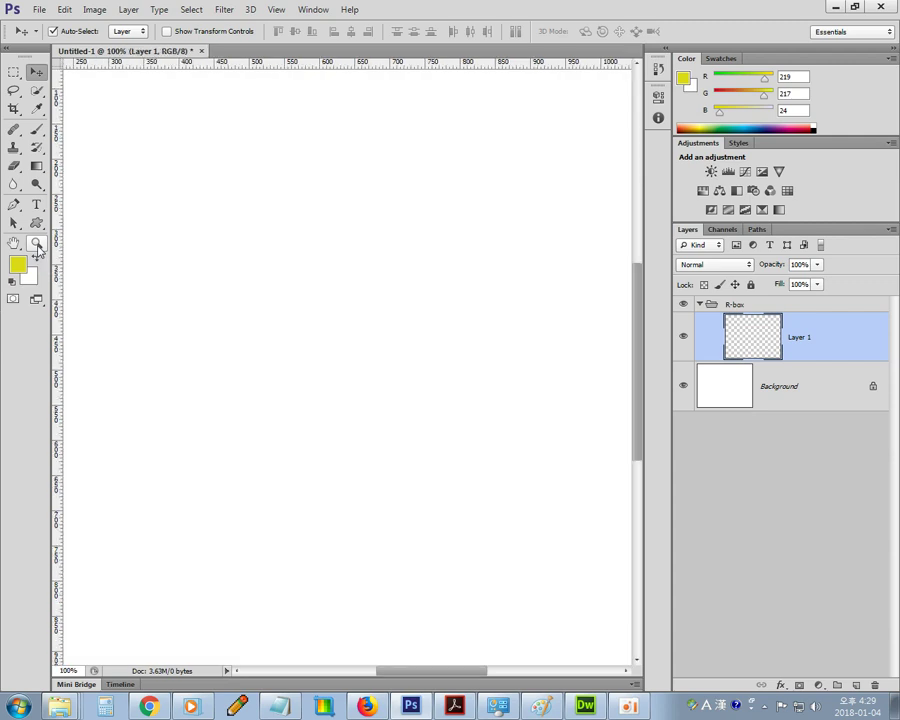
left_click_drag(191, 207, 452, 366)
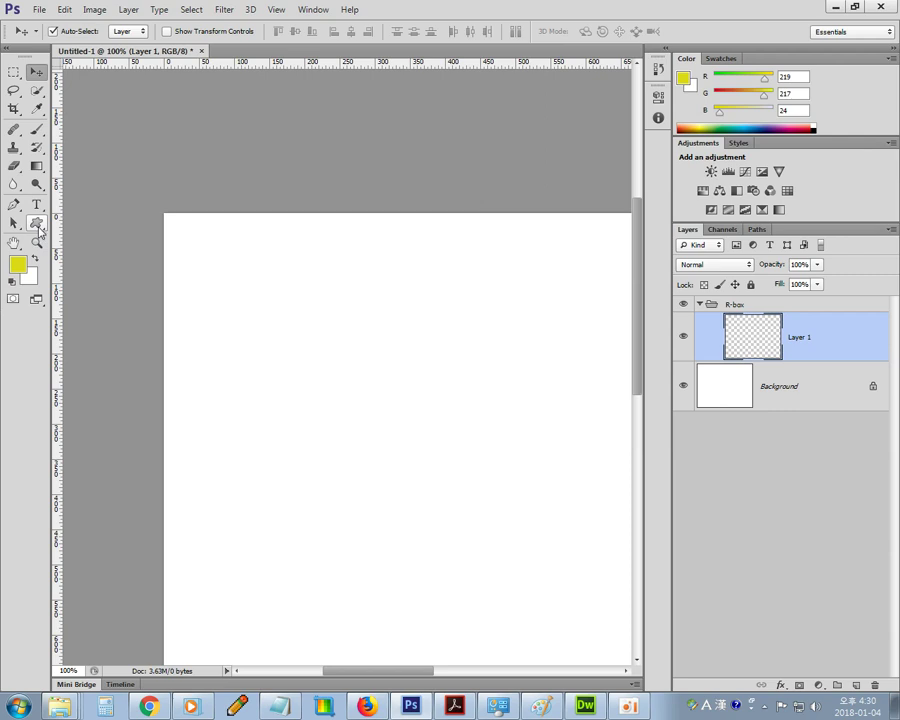
left_click(38, 227)
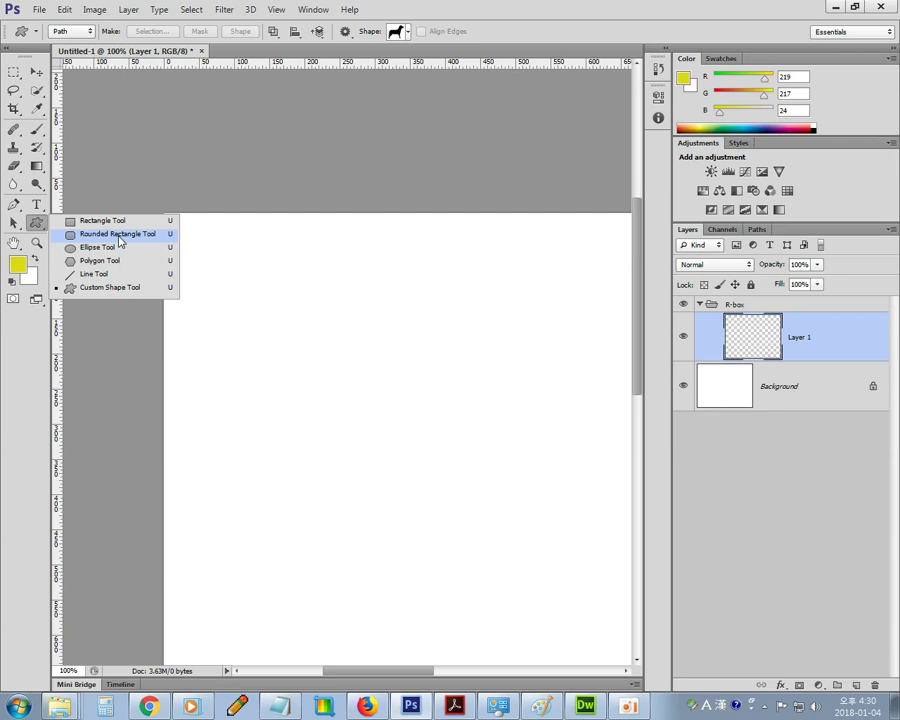
Choose the Rounded Rectangle tool in Shape mode with a white fill
left_click(119, 236)
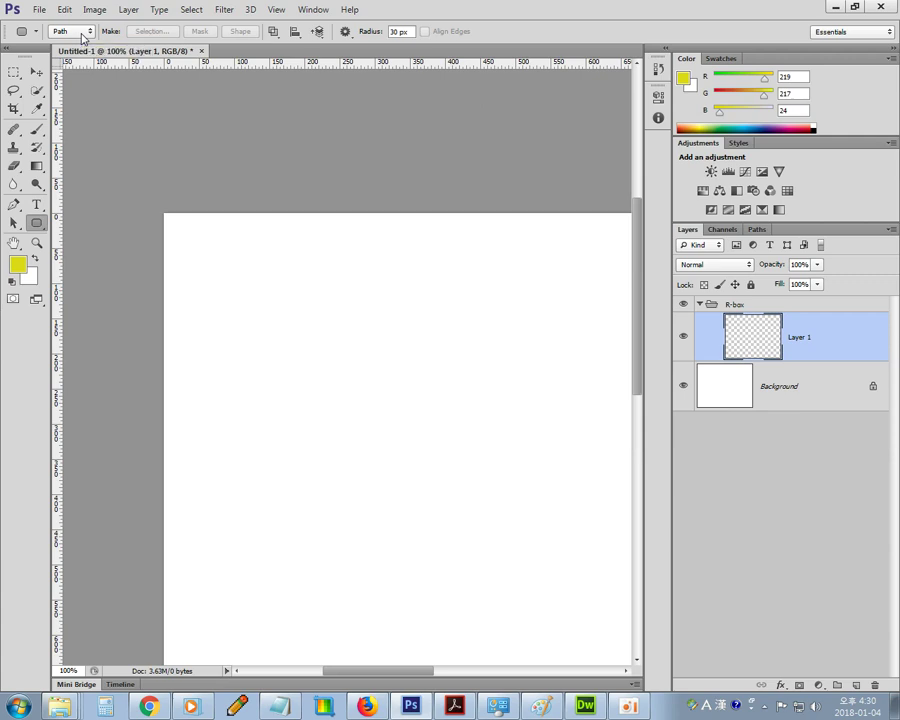
left_click(83, 38)
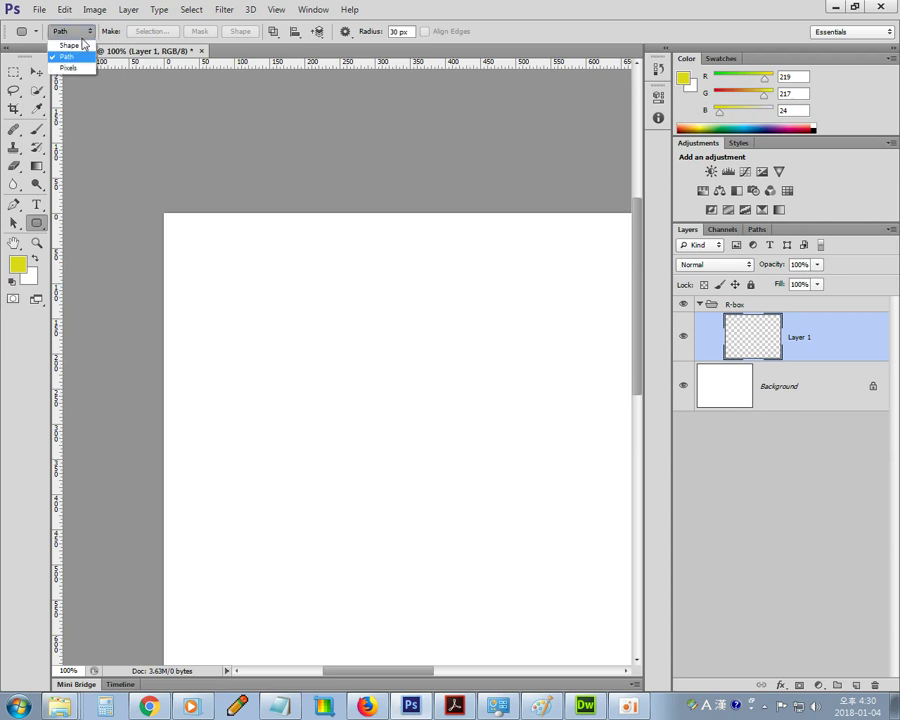
left_click(81, 42)
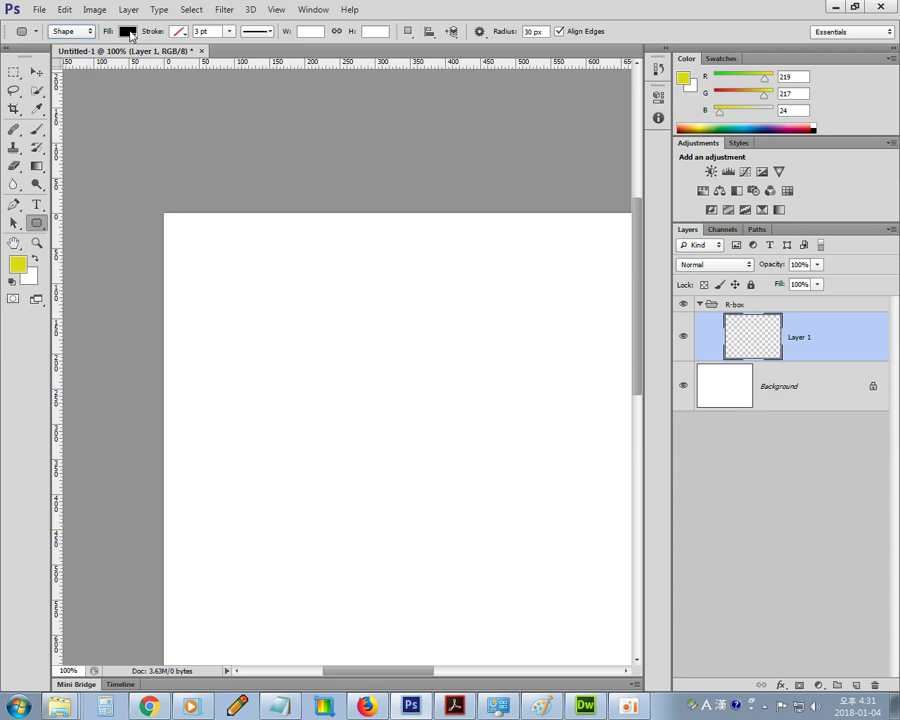
left_click(130, 36)
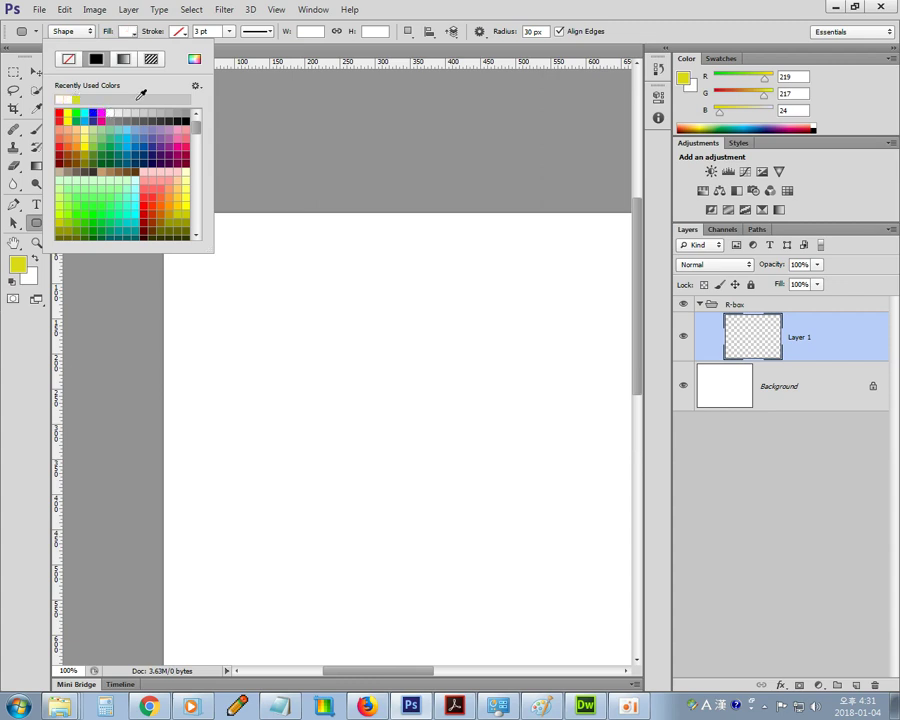
left_click(256, 58)
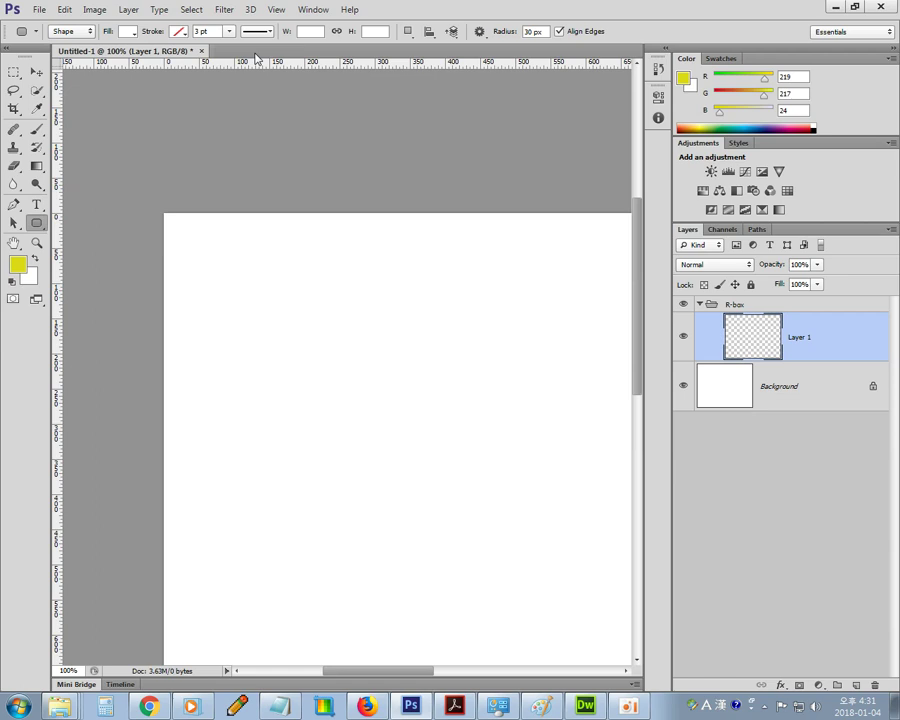
Give it a light grey 3 pt stroke and draw a 338×207 px box at top-left
left_click(181, 32)
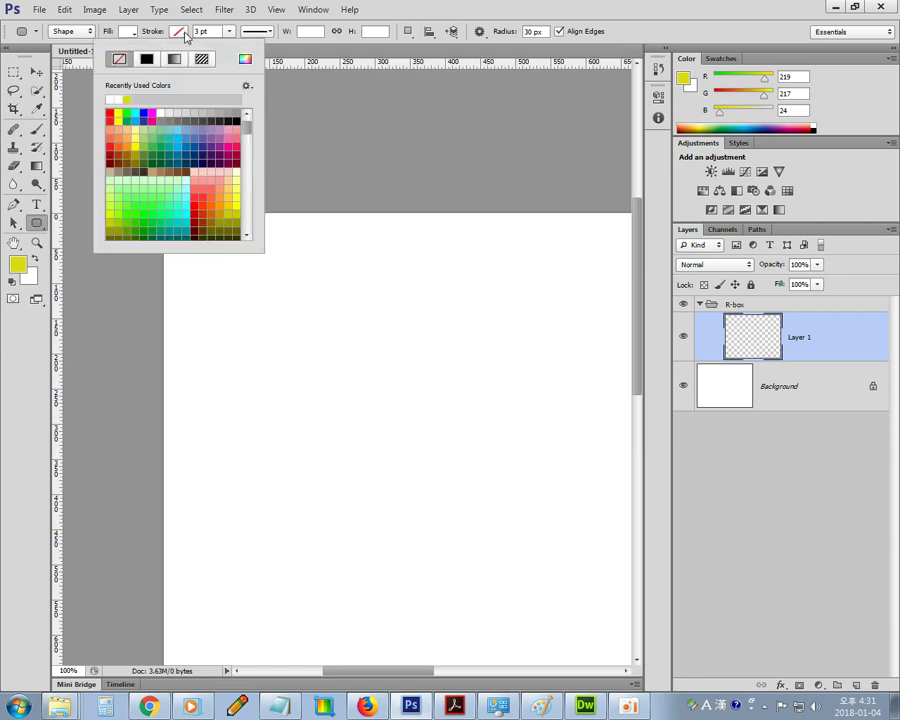
left_click(200, 113)
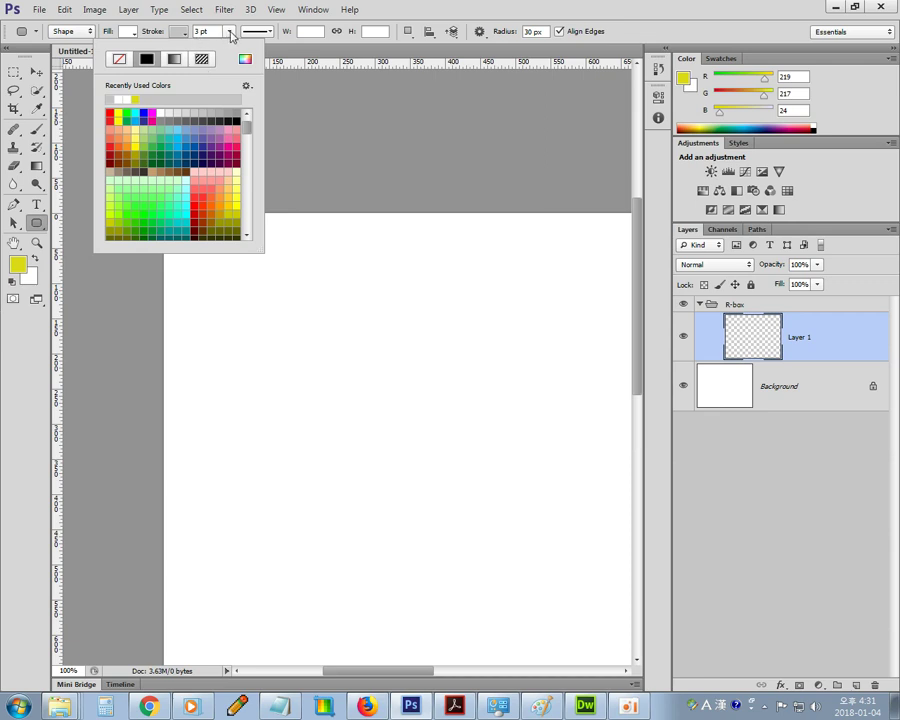
left_click(230, 32)
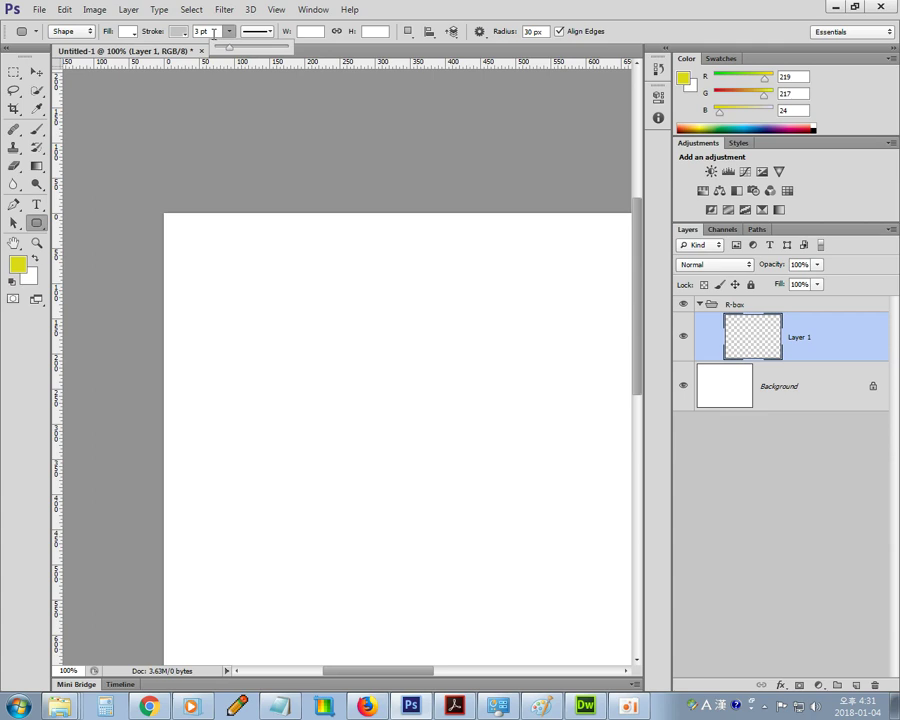
left_click(280, 10)
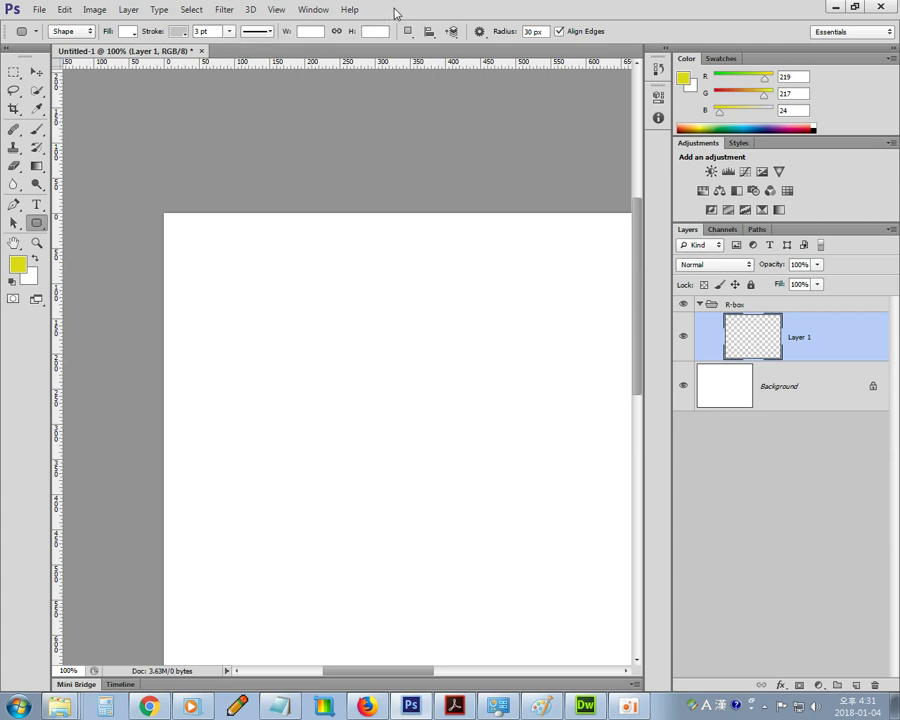
left_click_drag(196, 256, 433, 400)
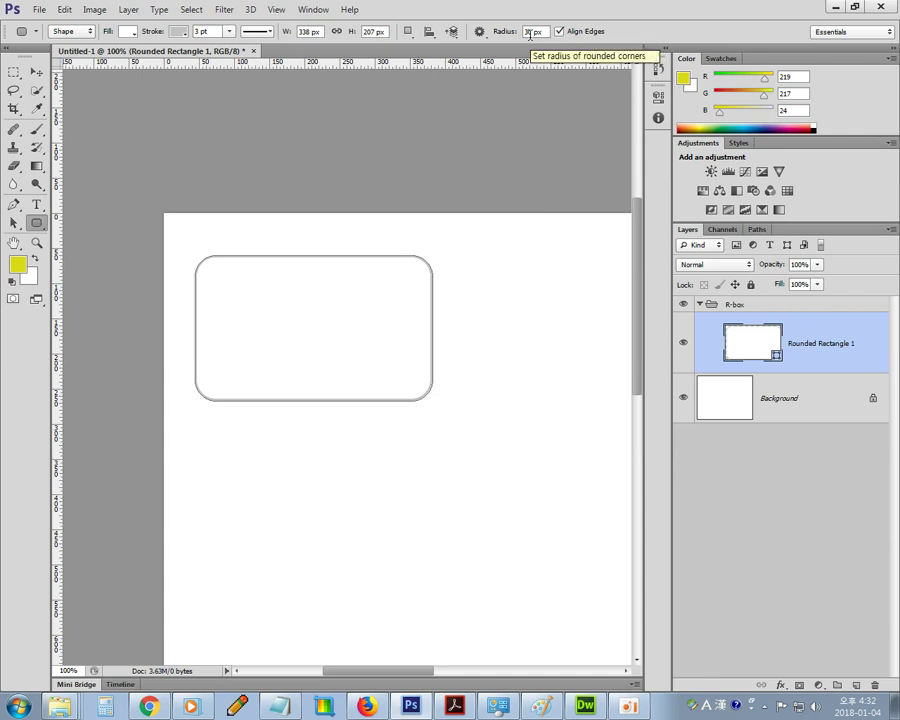
Draw a 337×189 px rounded rectangle with 10 px corners below the first and zoom in to compare corners
double_click(532, 31)
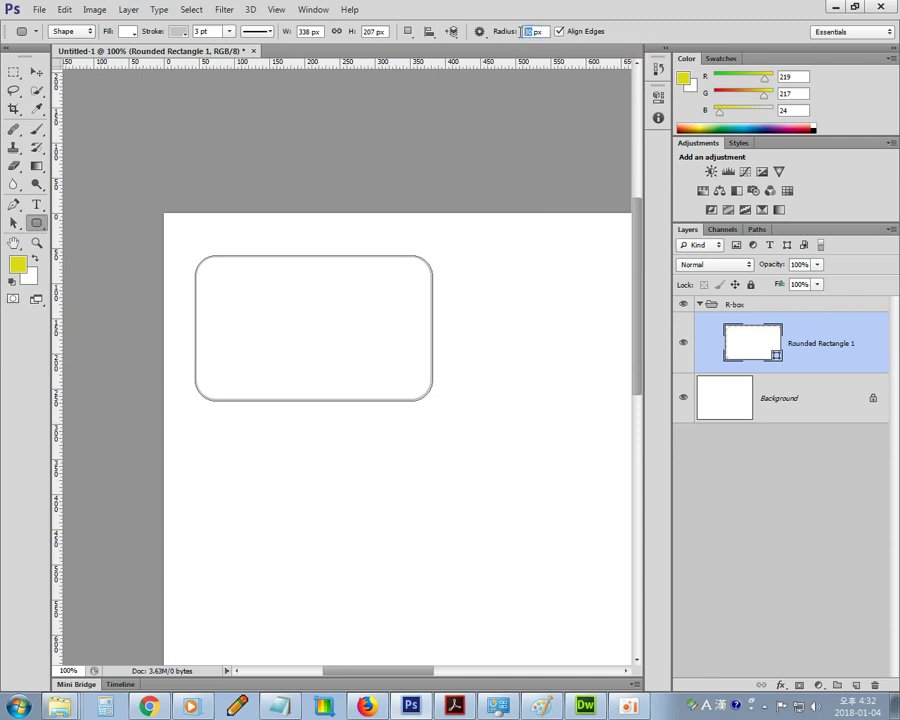
type("10")
left_click_drag(196, 432, 431, 557)
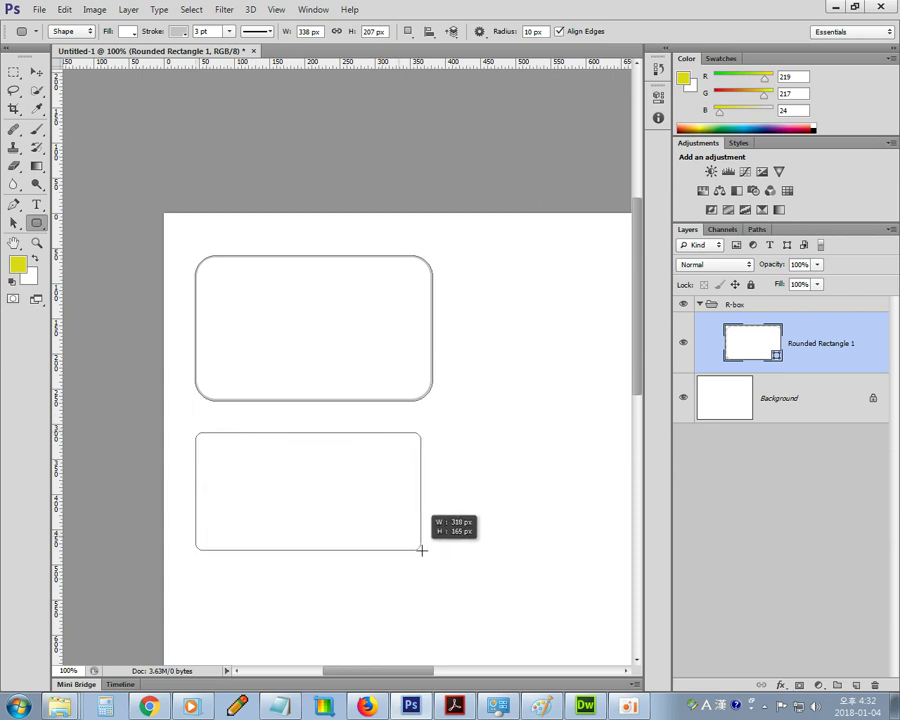
left_click_drag(431, 557, 432, 565)
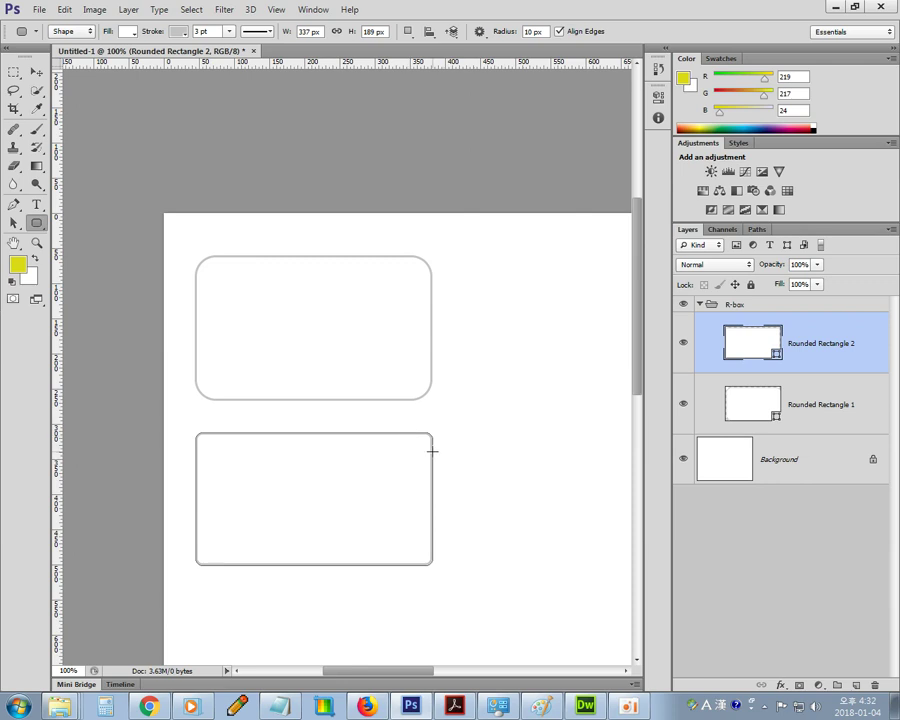
key("ctrl+plus")
key("ctrl+plus")
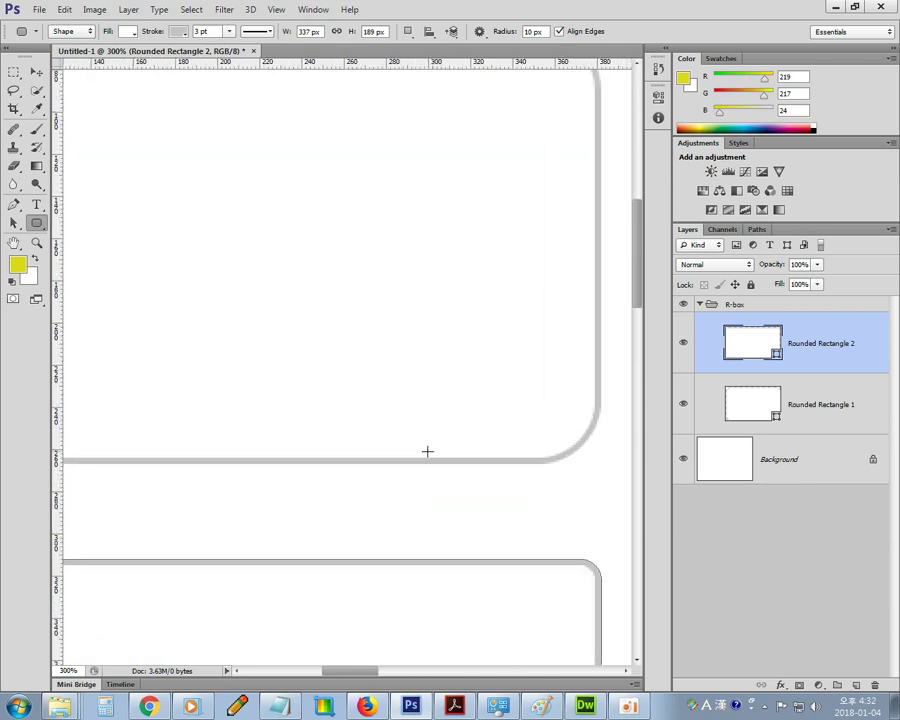
left_click_drag(387, 327, 306, 174)
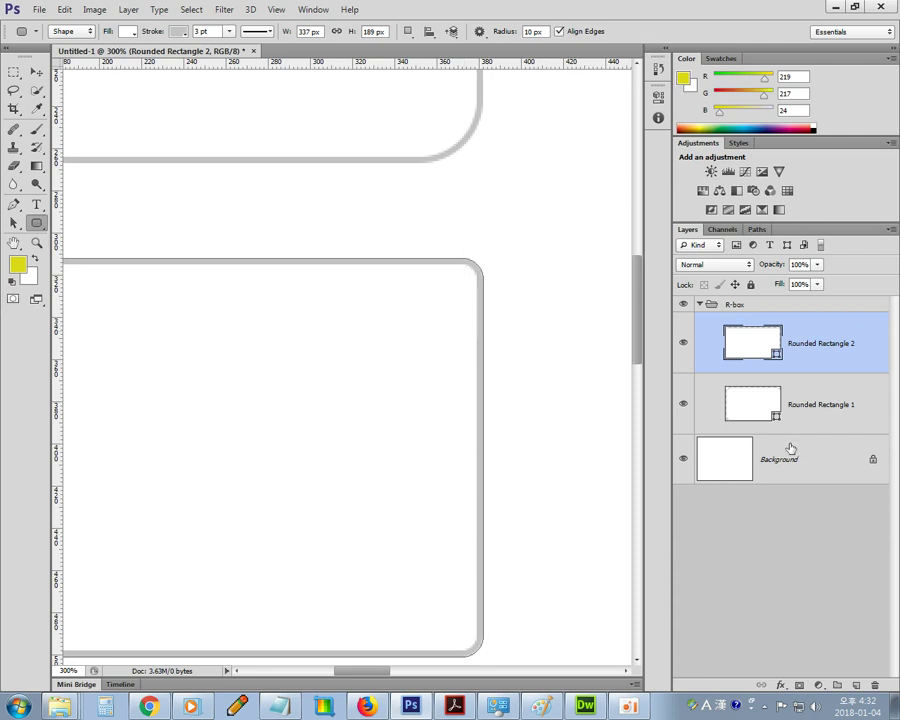
With Background selected, set a 1 pt stroke and draw a tall rounded rectangle right of the first
left_click(786, 467)
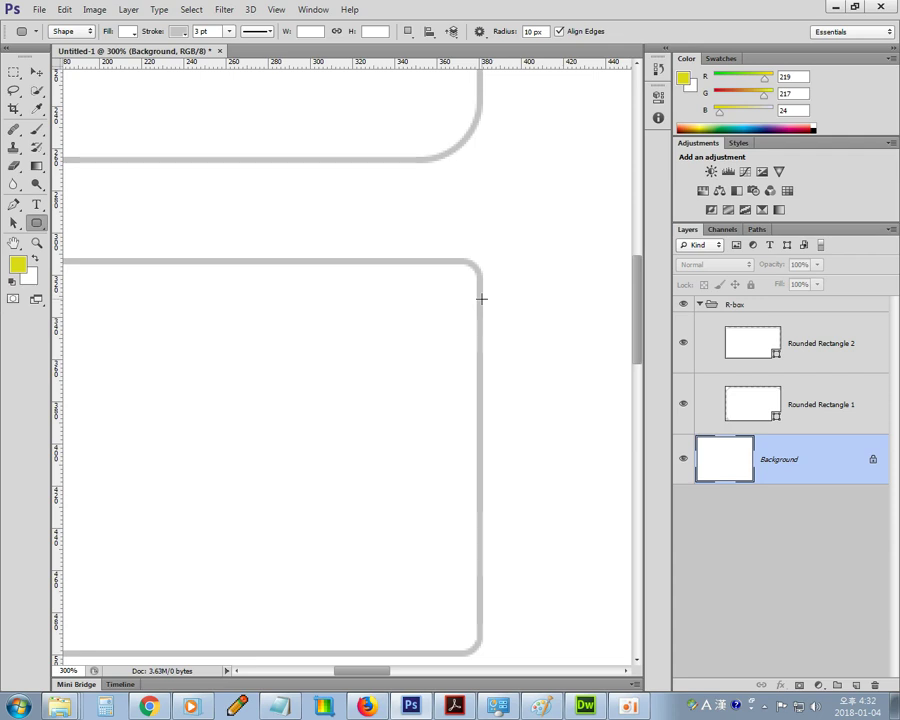
key("ctrl+minus")
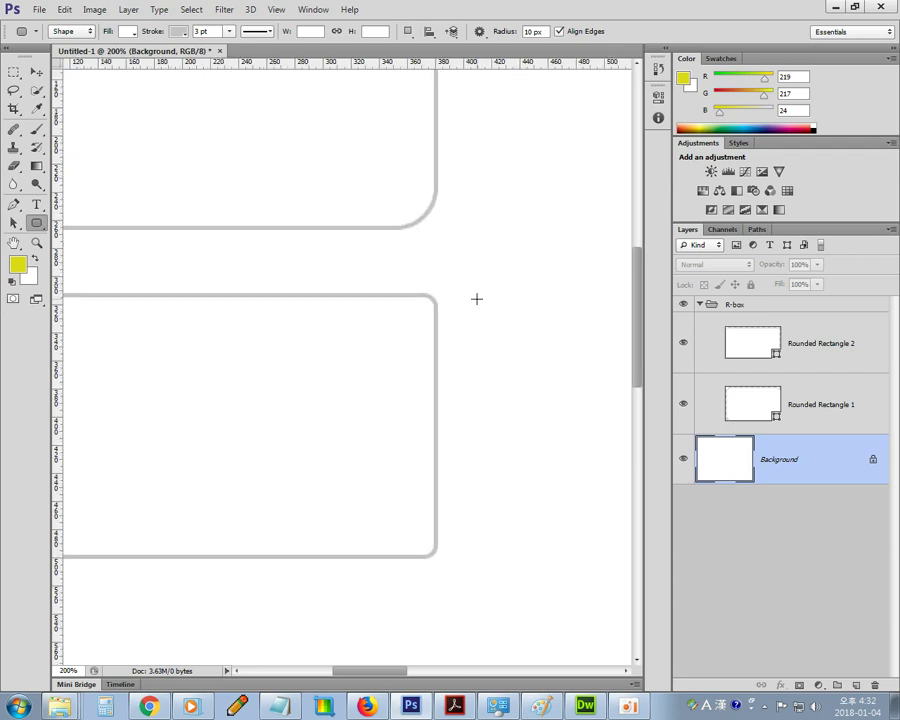
left_click_drag(474, 296, 364, 389)
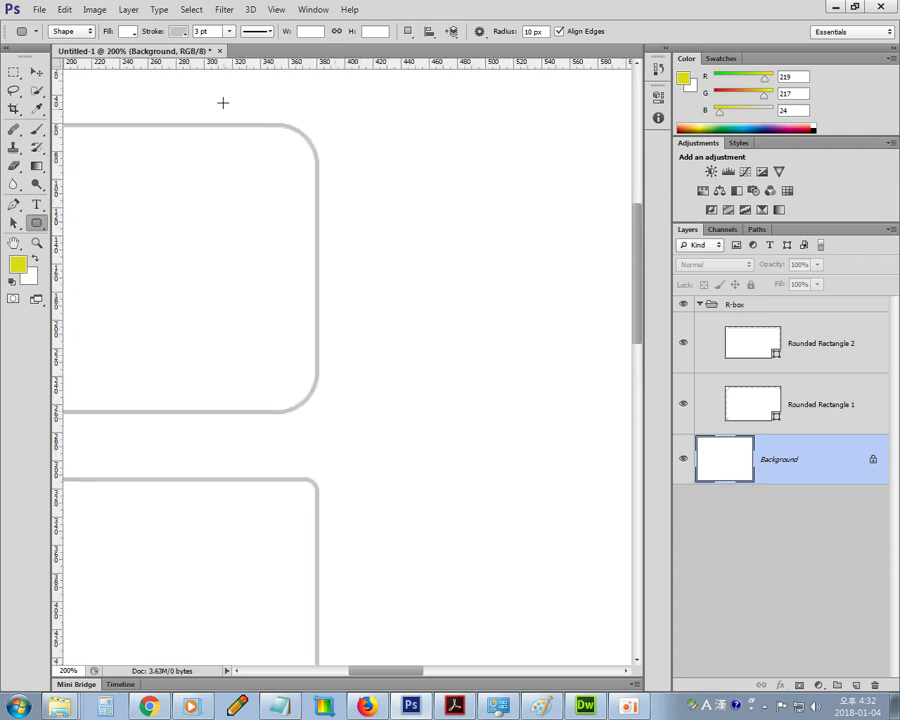
double_click(199, 31)
type("1")
key("Return")
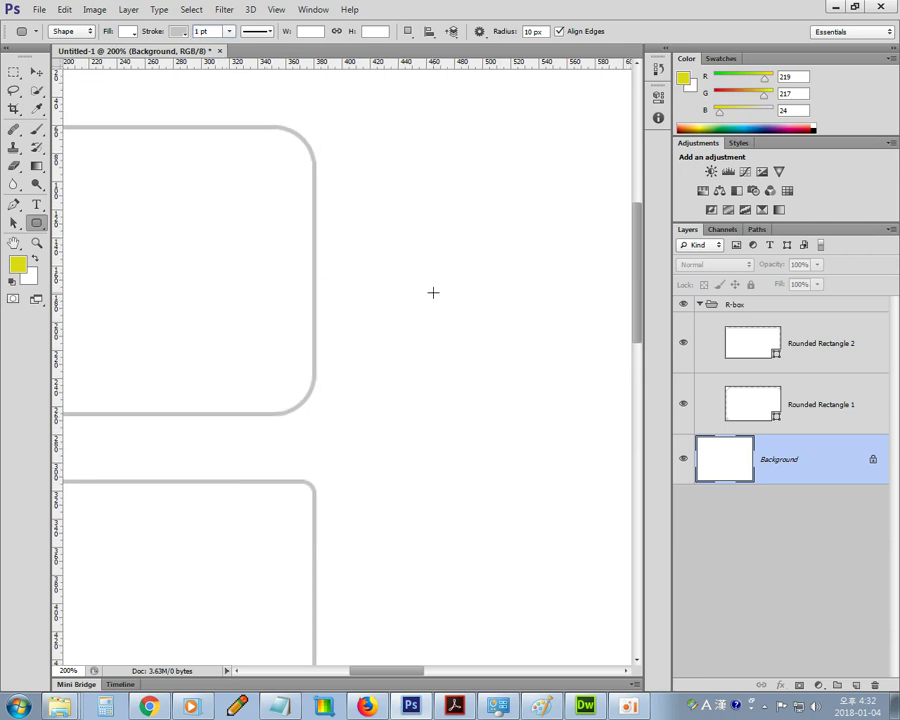
left_click_drag(350, 132, 558, 411)
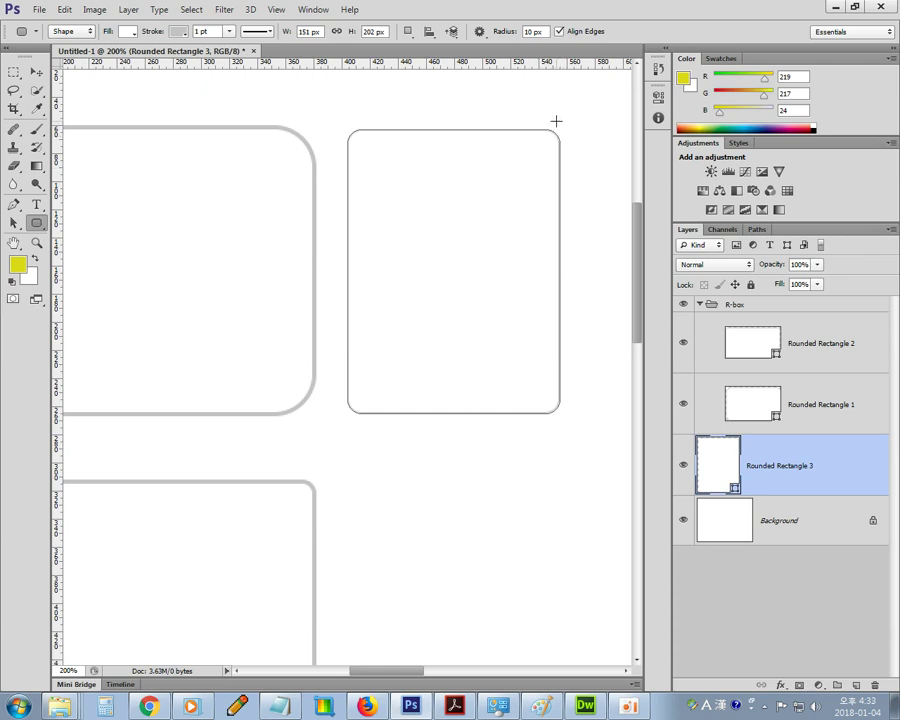
left_click(792, 520)
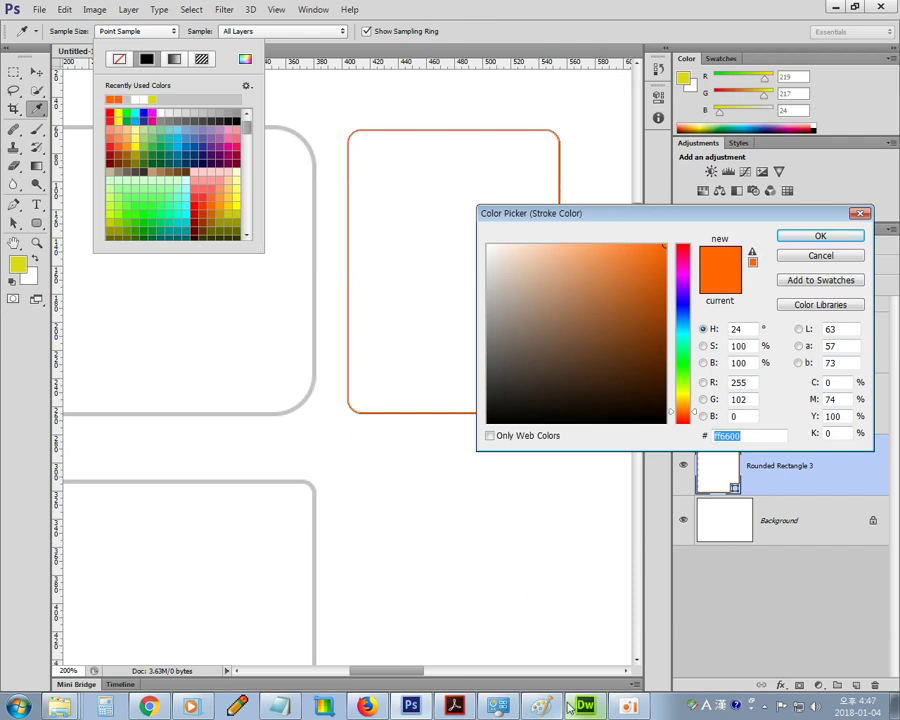
Reload the page in Chrome to check it, then come back to Photoshop
left_click(148, 706)
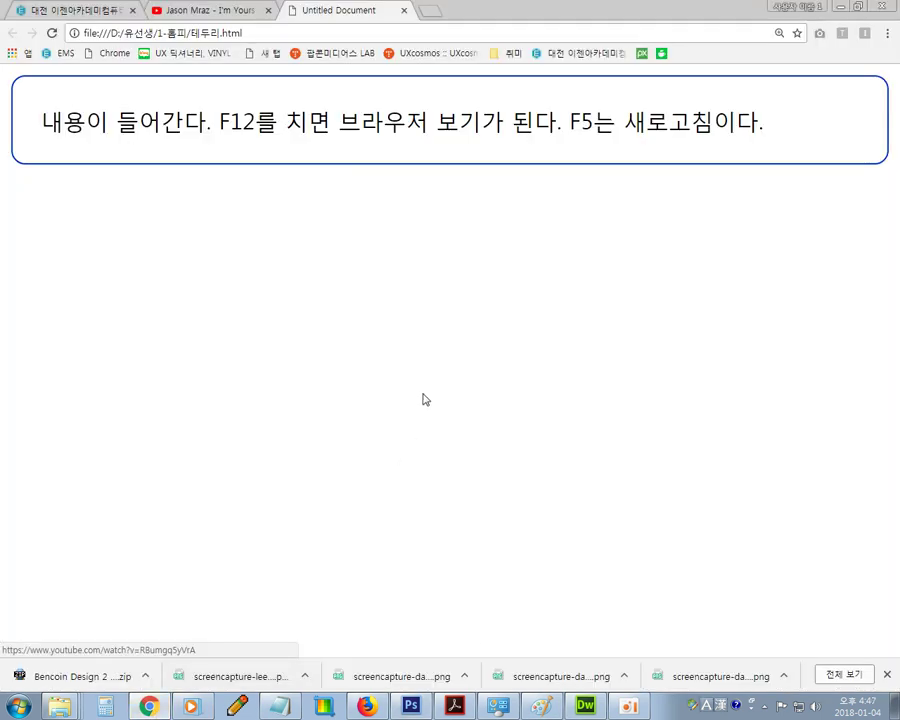
key("F5")
left_click(409, 706)
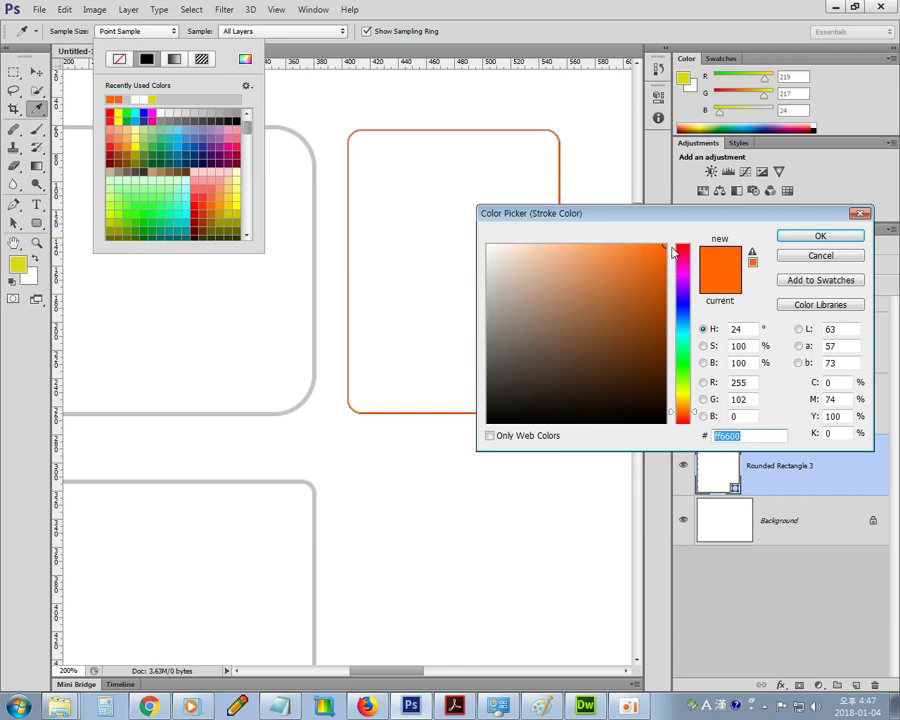
Accept the orange #ff6600 outline and select the Rounded Rectangle 2 layer with the Move tool
left_click(808, 256)
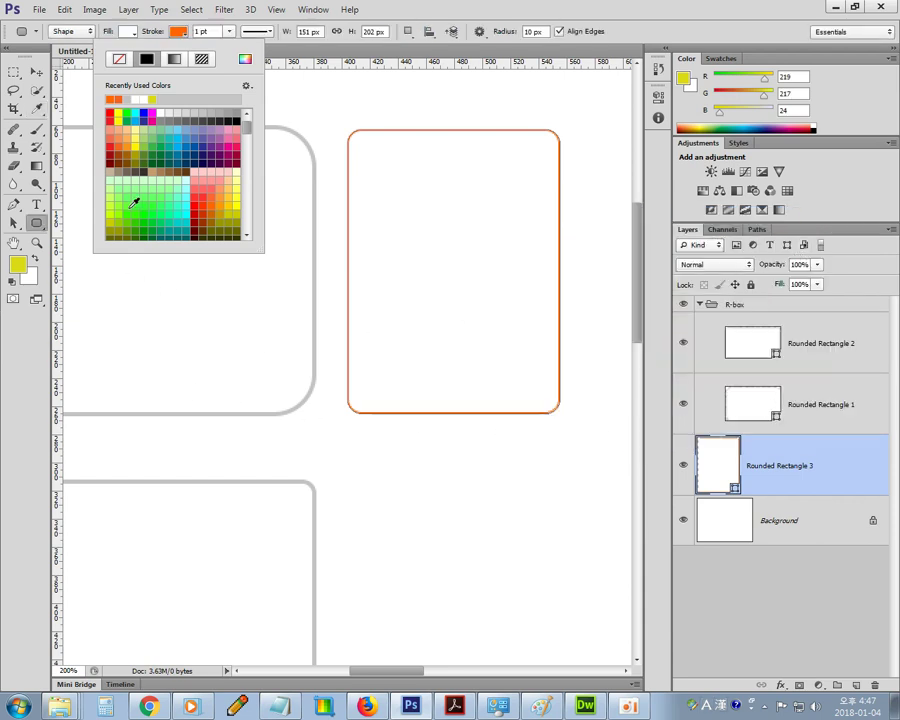
left_click(37, 73)
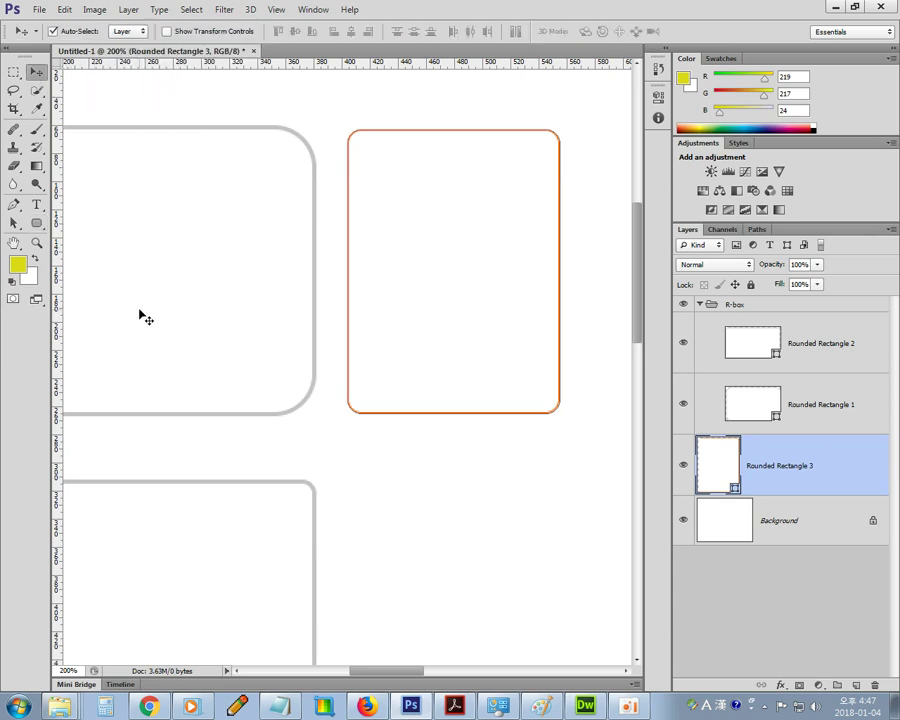
left_click(296, 513)
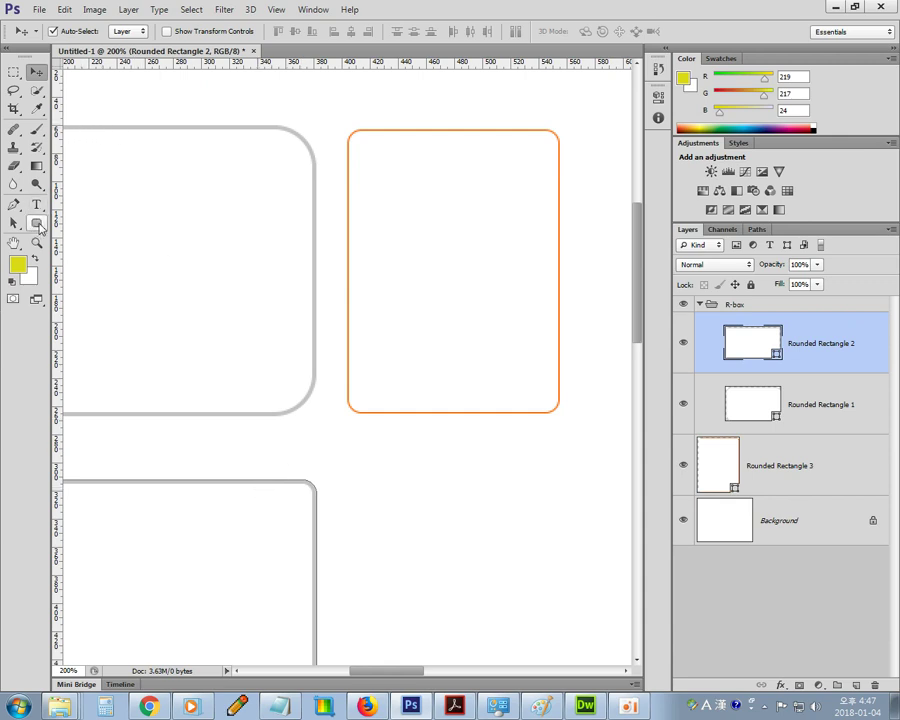
Change Rounded Rectangle 2's stroke width from 11.89 pt to 2 pt
left_click(38, 224)
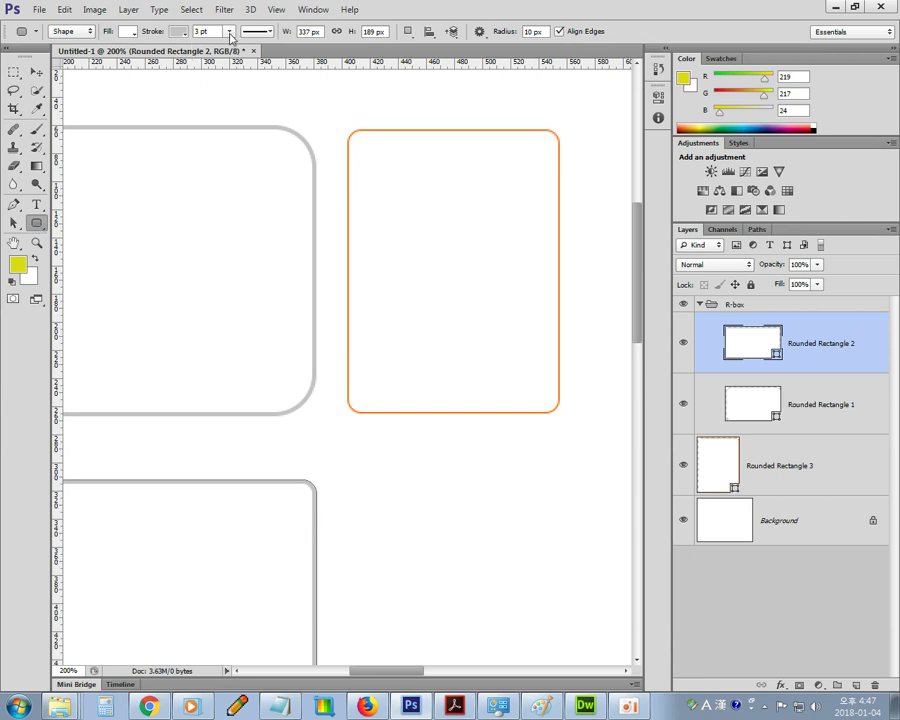
left_click(229, 32)
left_click_drag(229, 45, 241, 50)
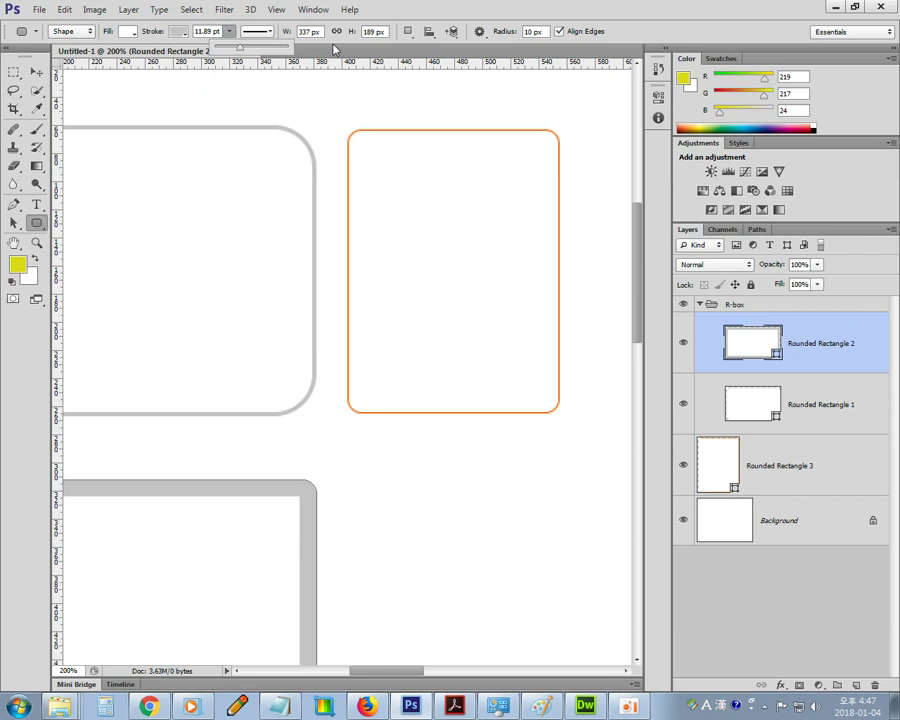
double_click(198, 31)
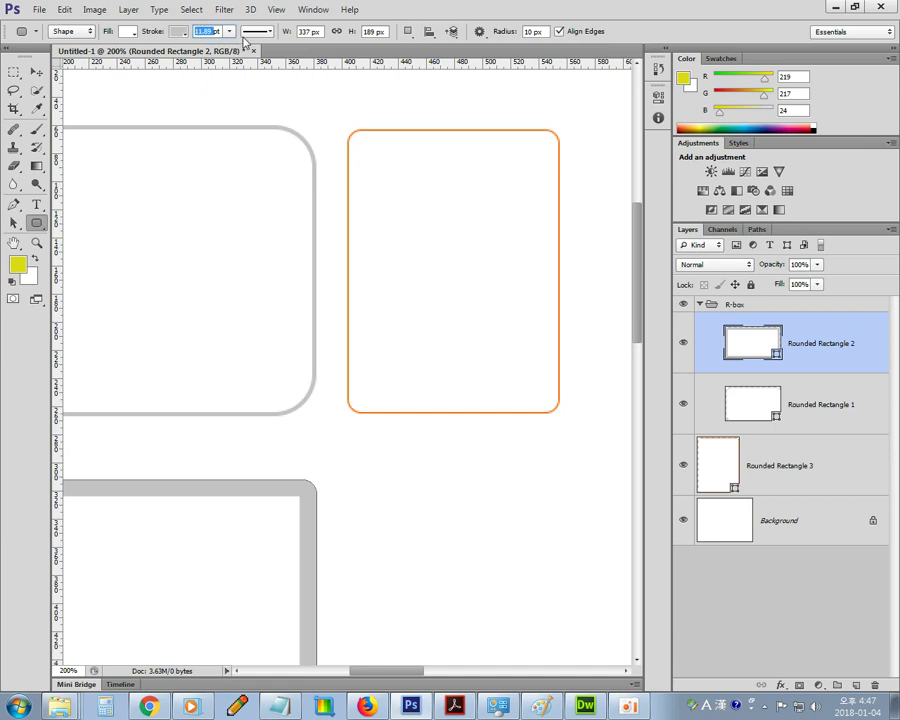
type("2")
key("Return")
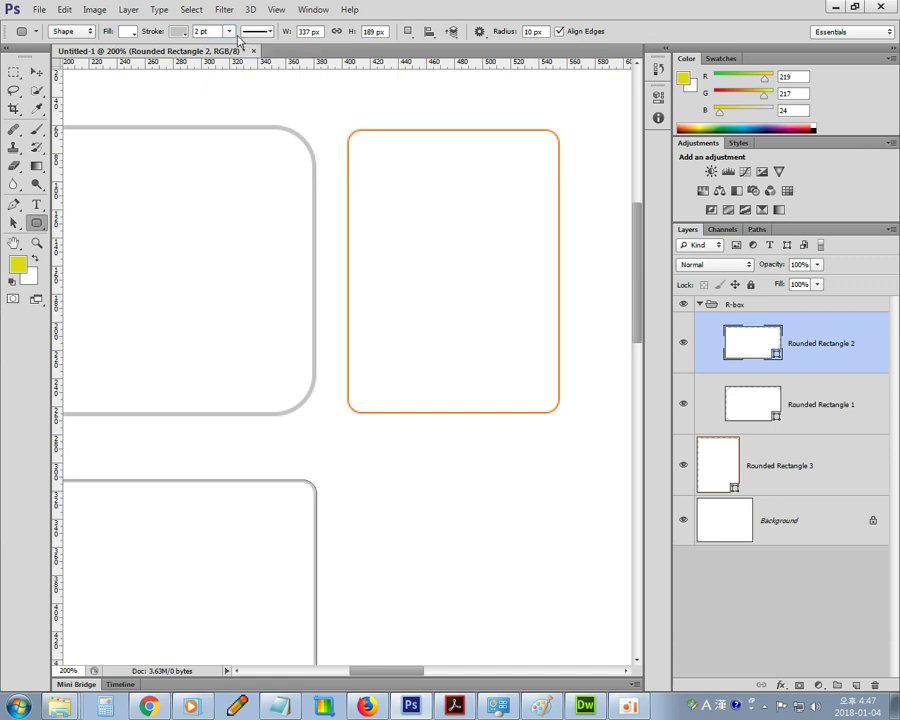
left_click(179, 32)
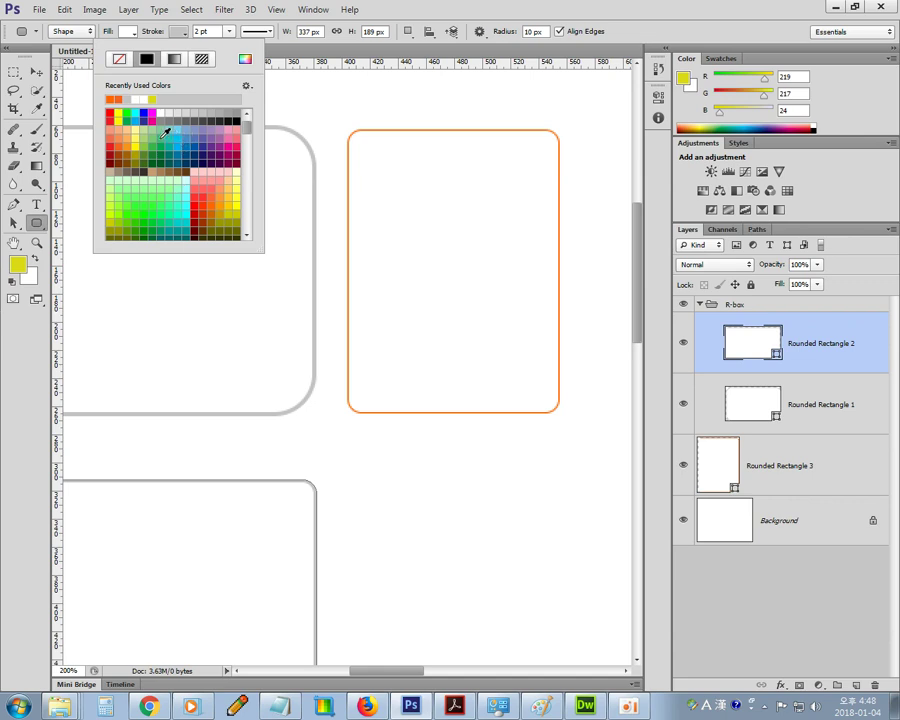
Set Rounded Rectangle 2's outline to the green #3cb878 via the stroke swatches and Color Picker
left_click(159, 136)
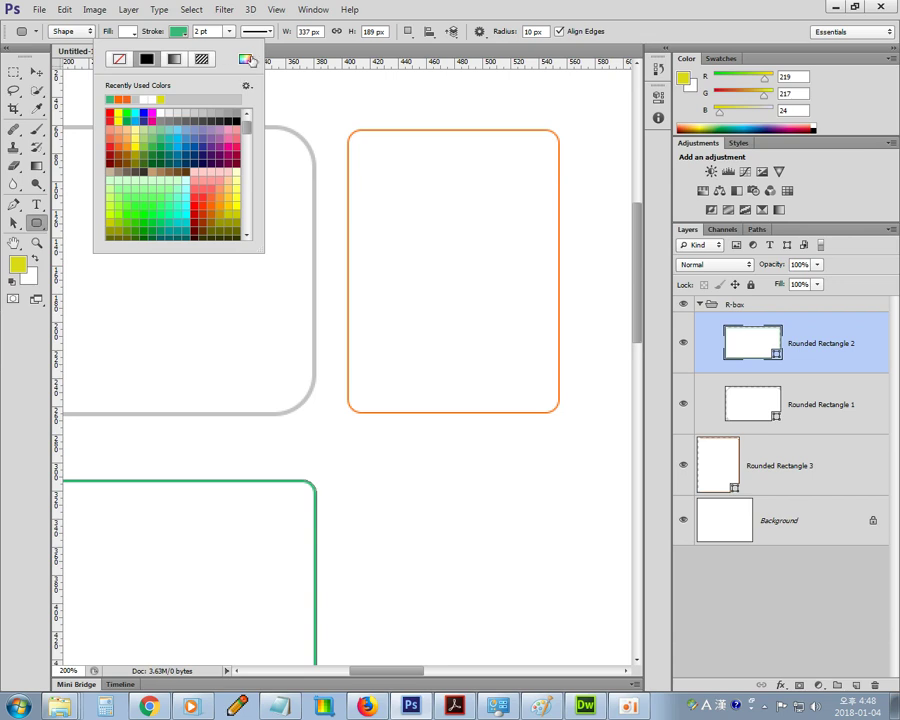
left_click(244, 62)
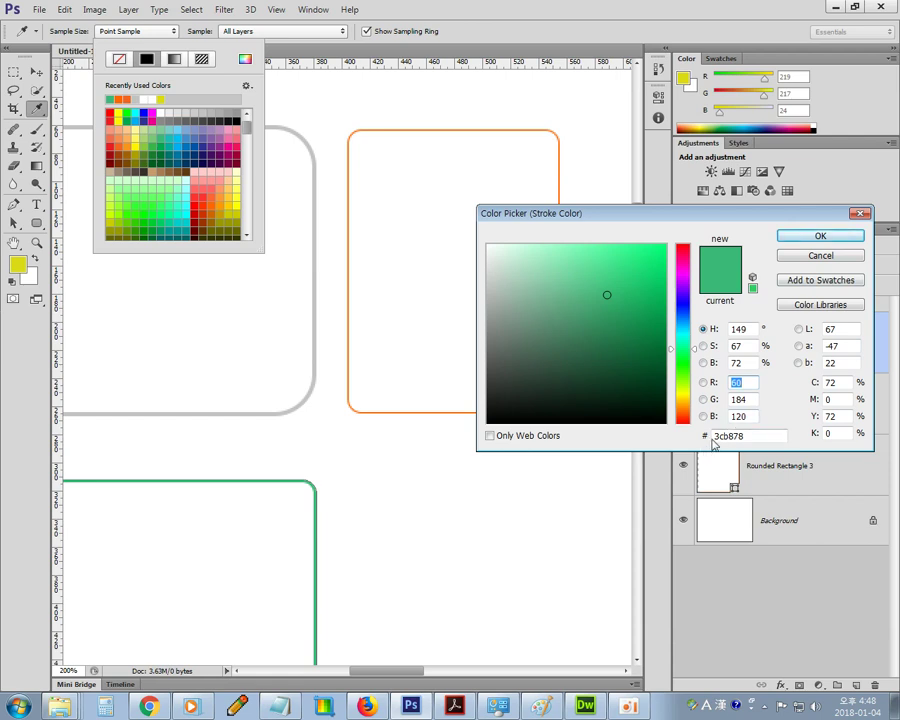
double_click(717, 436)
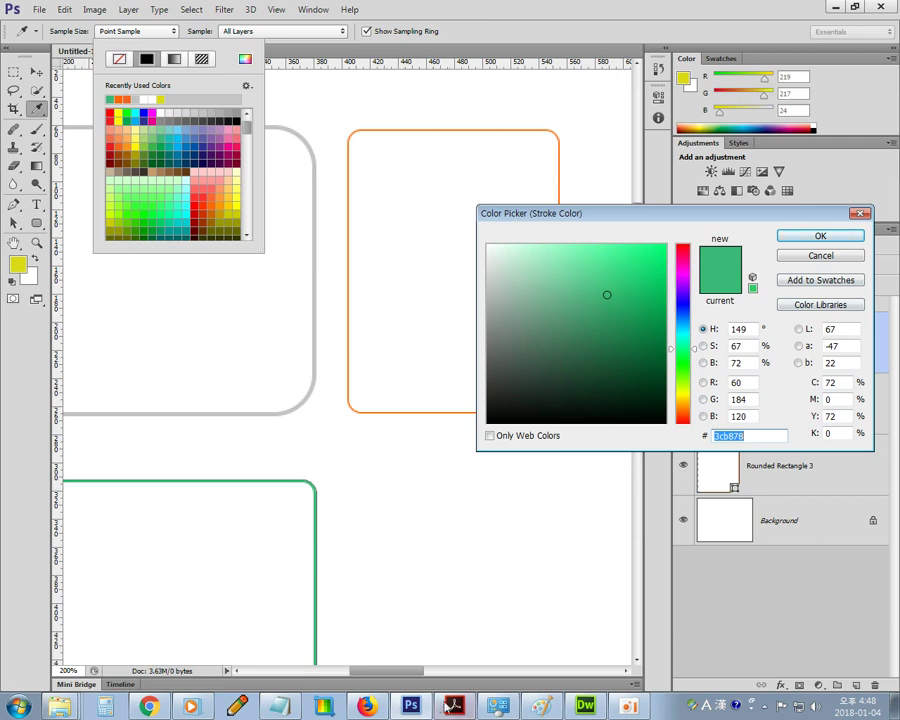
left_click(798, 238)
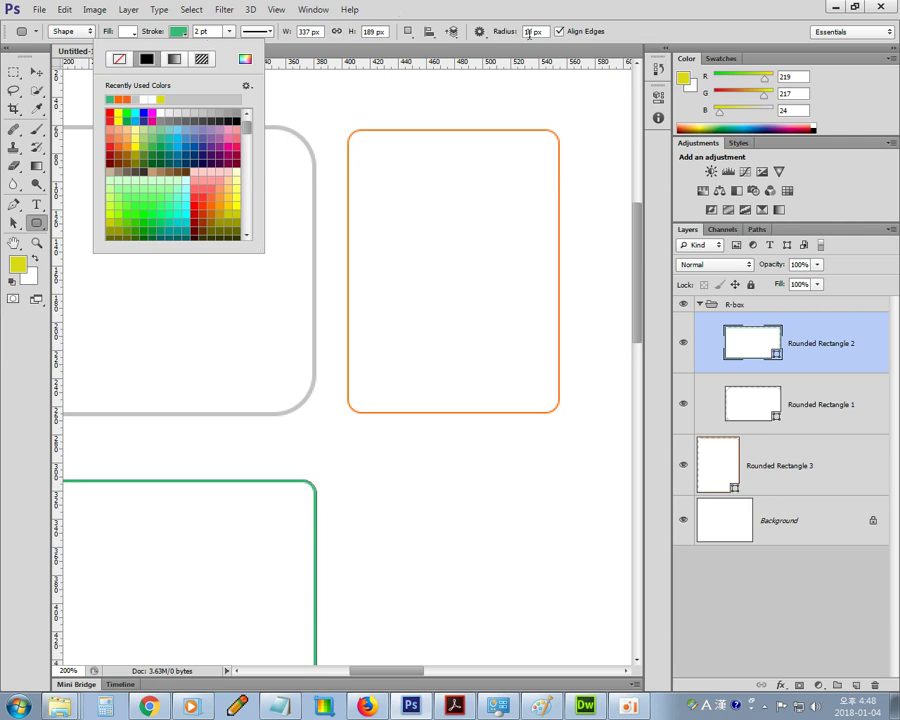
In Dreamweaver, change line 7's border from 1px #0033CC to 2px #3cb878 and save the HTML file
left_click(587, 706)
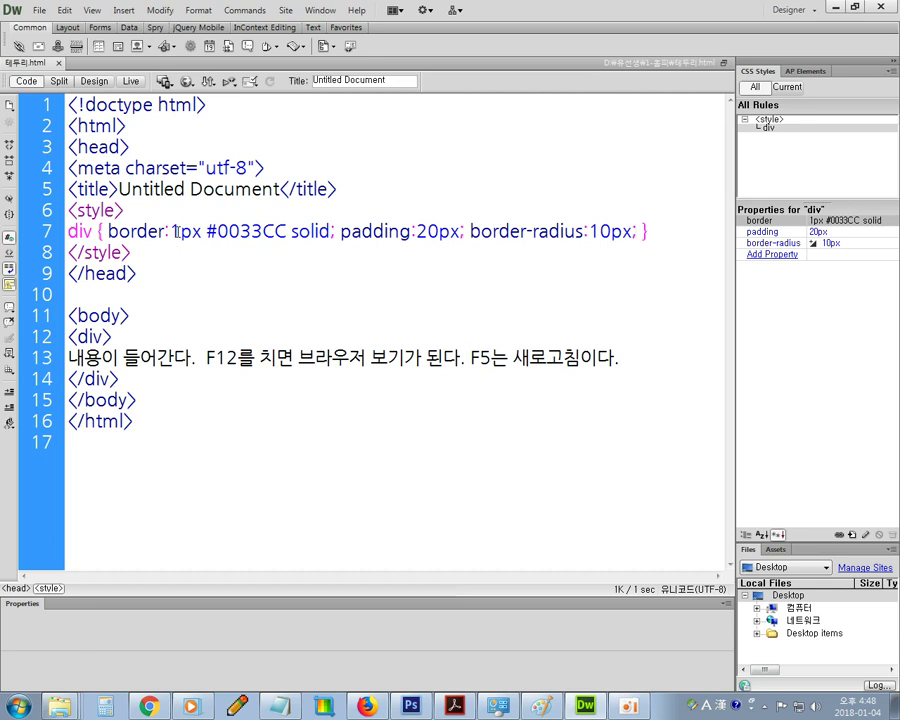
left_click_drag(170, 231, 178, 232)
type("2")
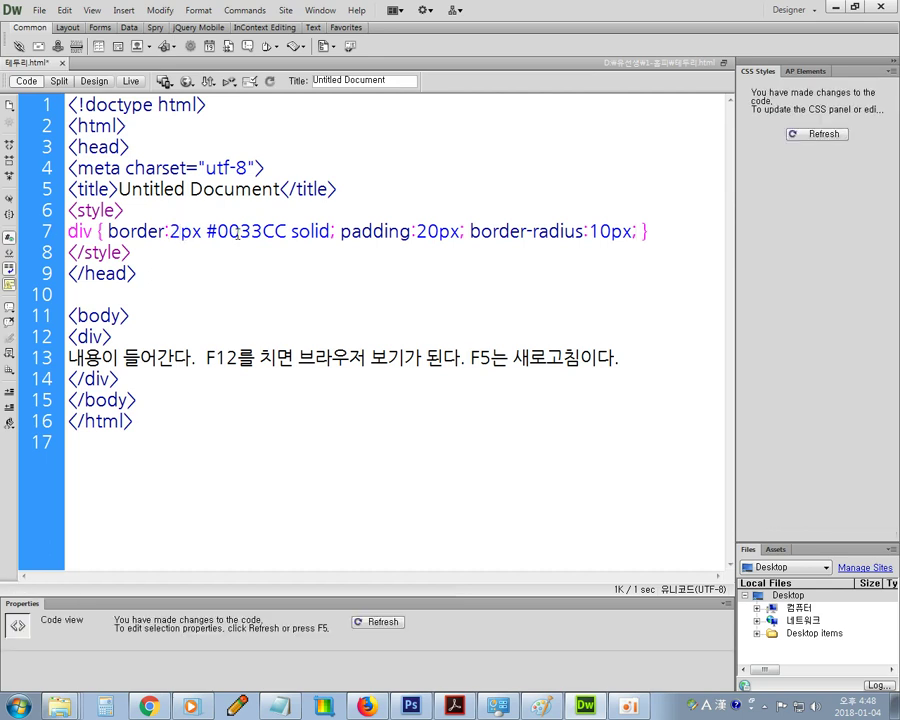
double_click(236, 233)
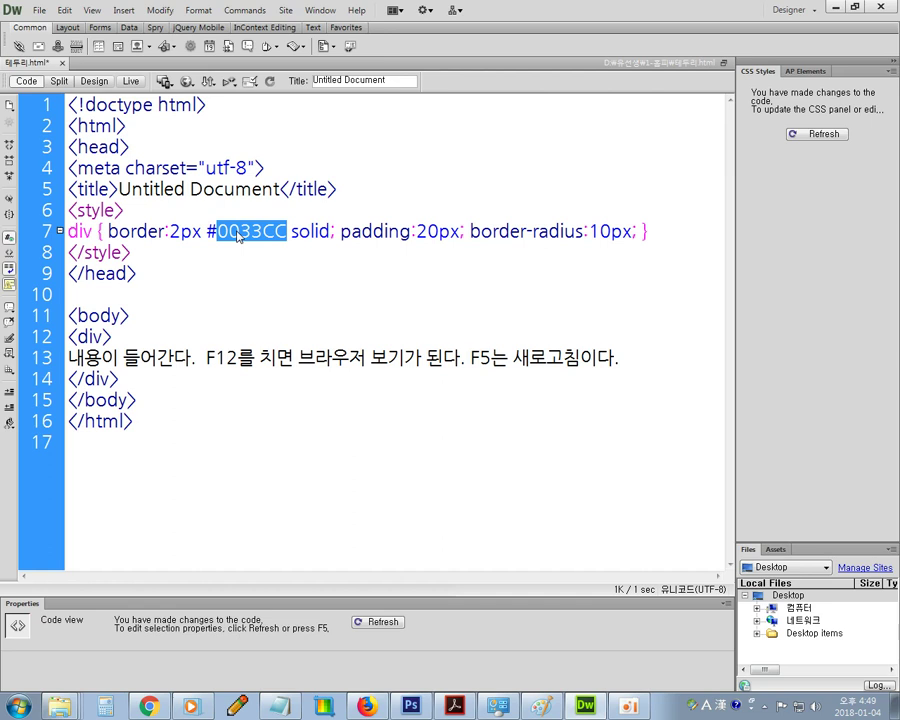
type("3cb878")
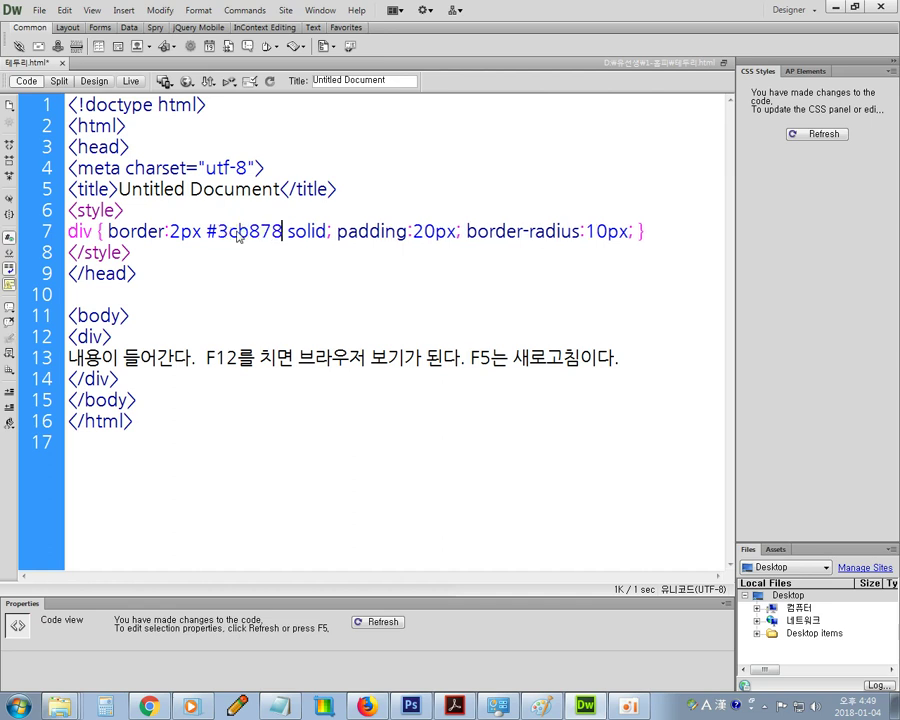
key("ctrl+s")
Refresh 테두리.html in Chrome to see the green border, then return to Photoshop
left_click(153, 705)
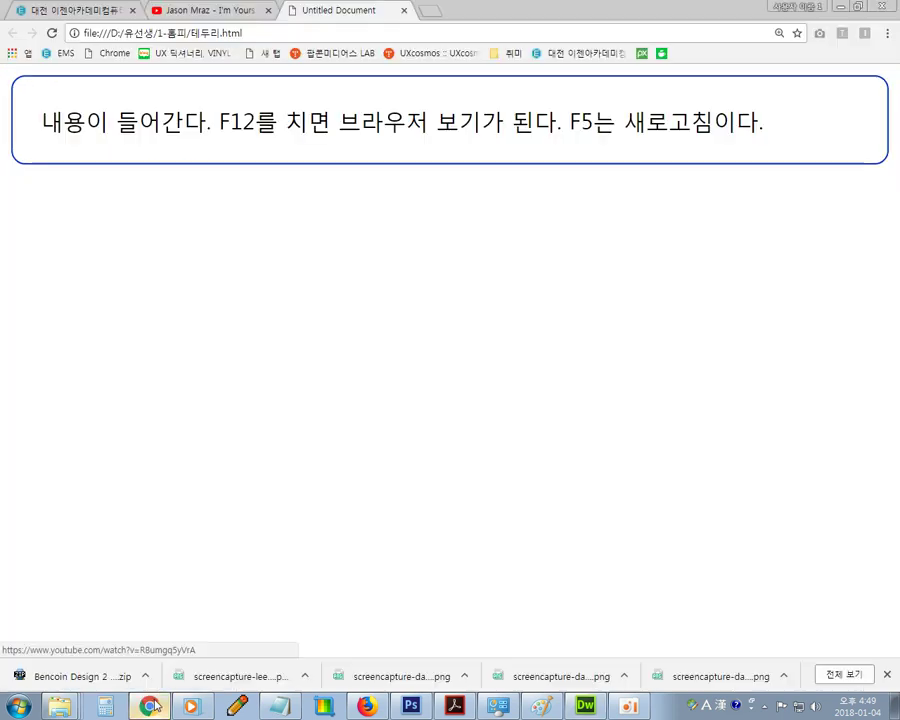
key("F5")
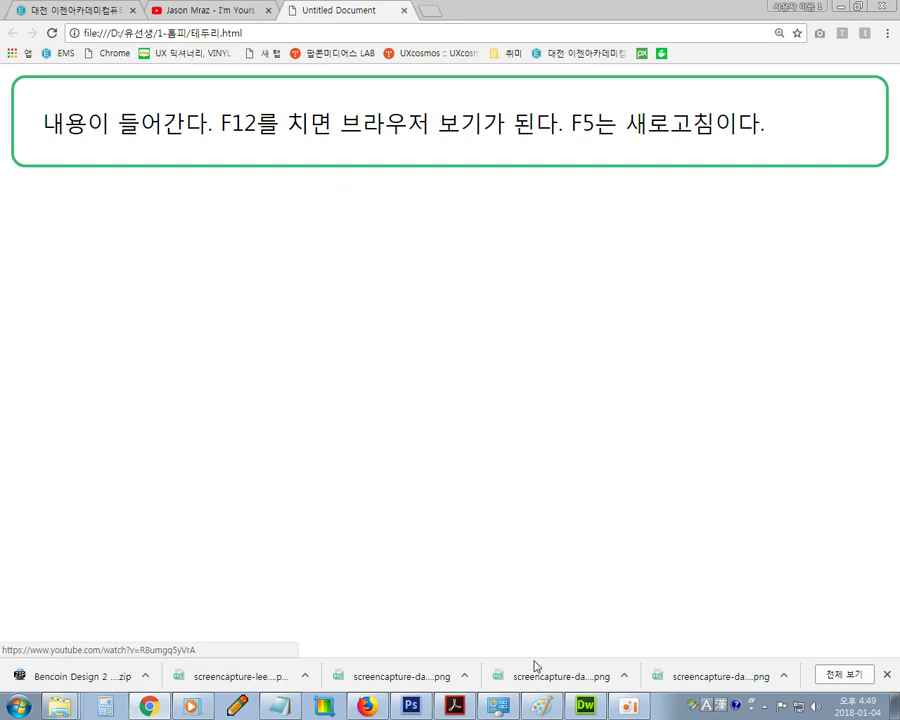
left_click(411, 706)
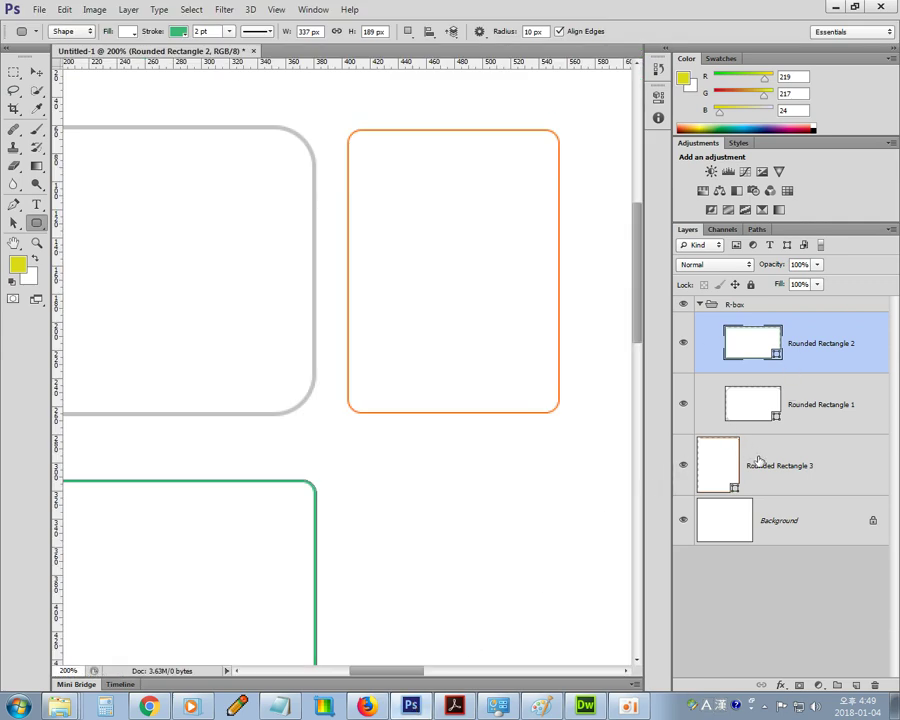
Move Rounded Rectangle 3 into the R-box group, then collapse and hide the group
left_click_drag(759, 461, 756, 418)
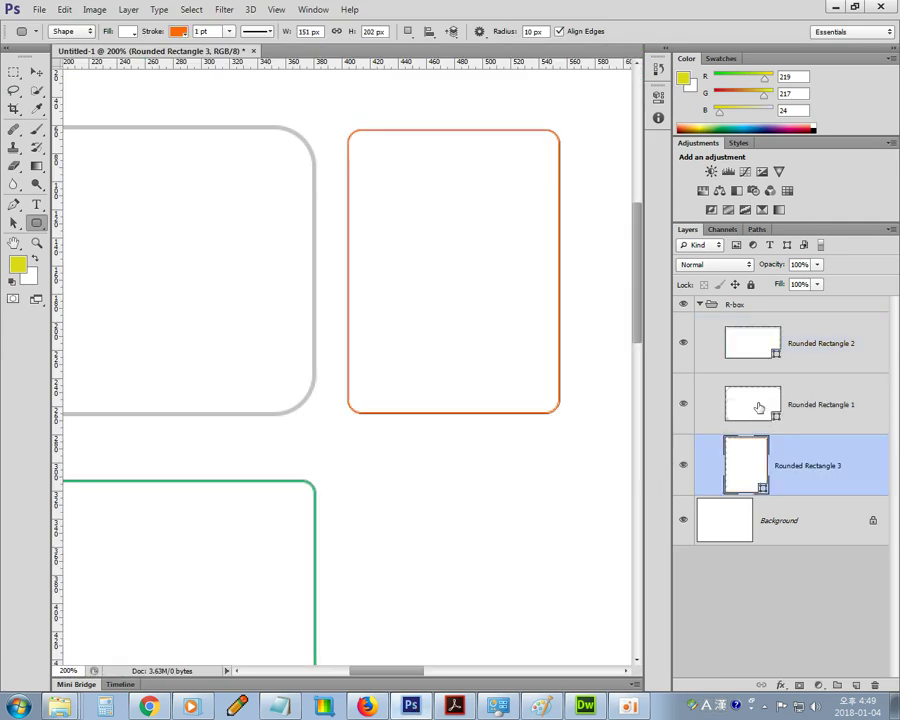
left_click(701, 304)
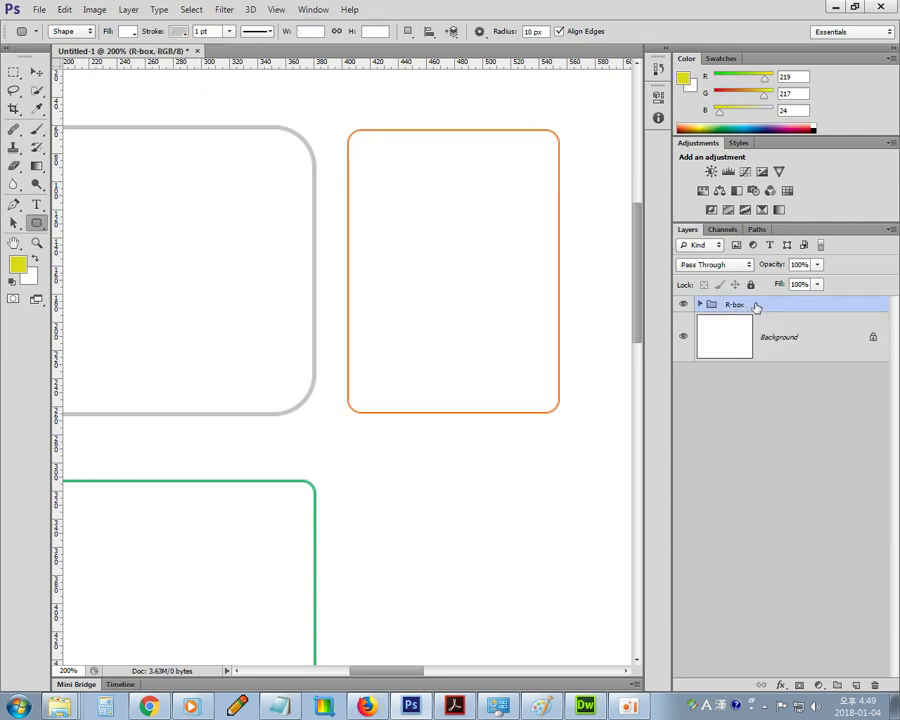
left_click(683, 304)
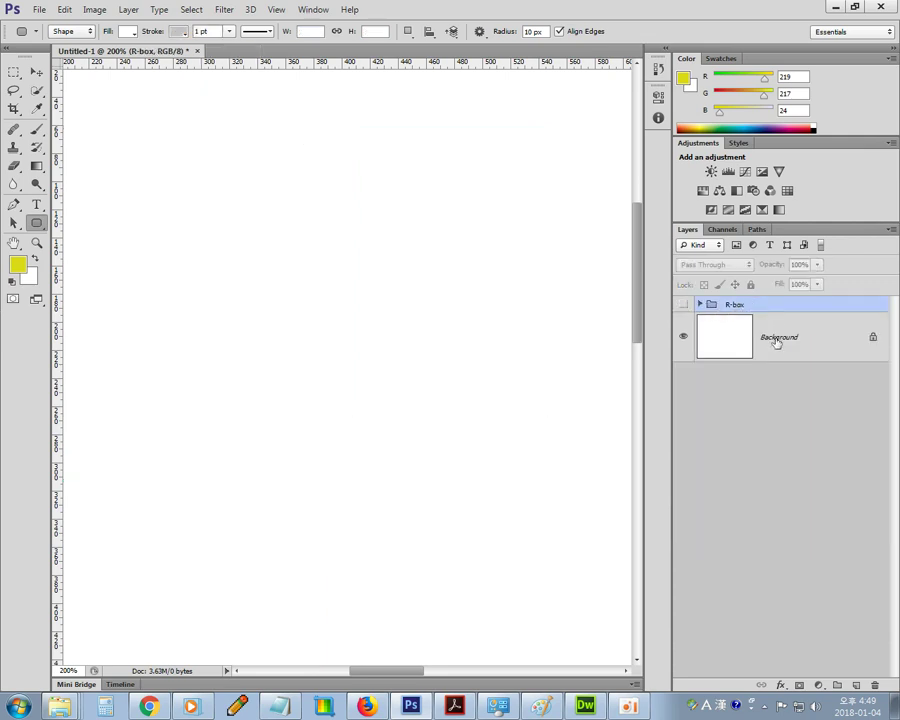
Add empty Layer 1 above Background and drag out a vertical and a horizontal guide
left_click(777, 340)
left_click(855, 686)
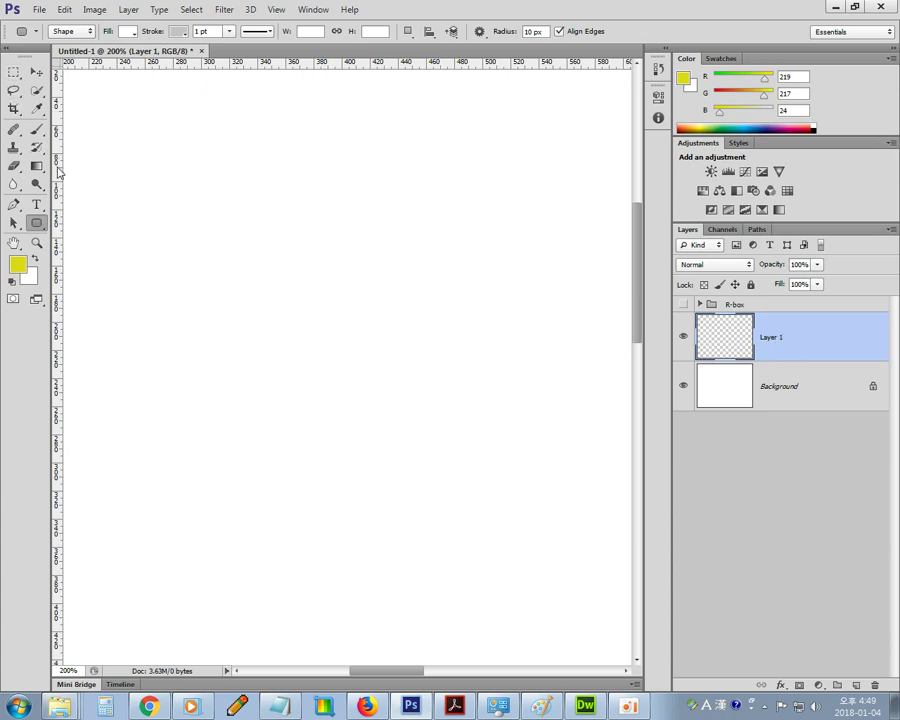
left_click_drag(58, 172, 179, 172)
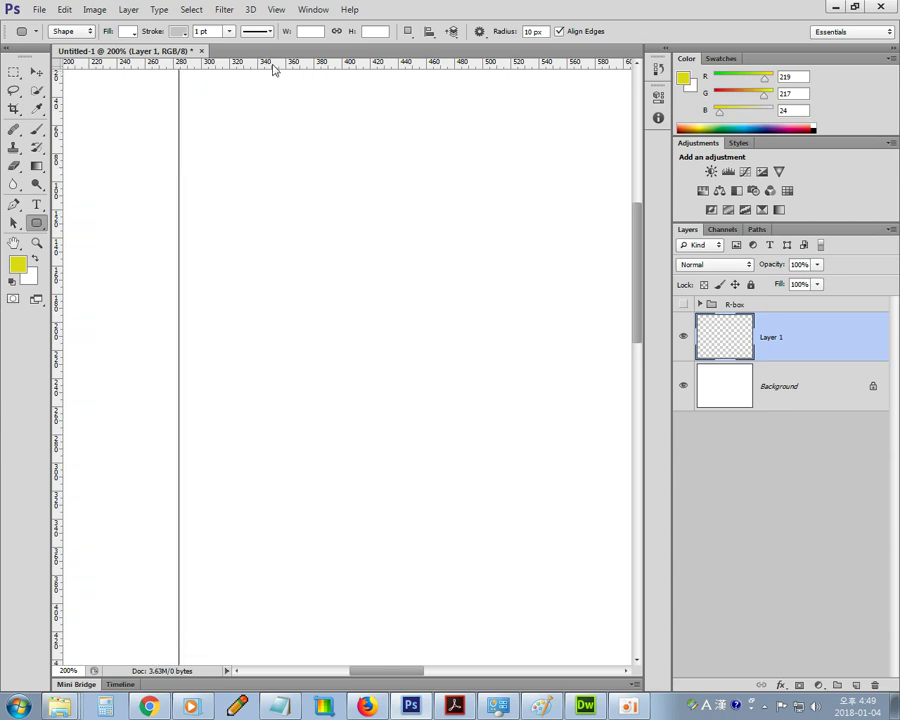
left_click_drag(272, 68, 267, 182)
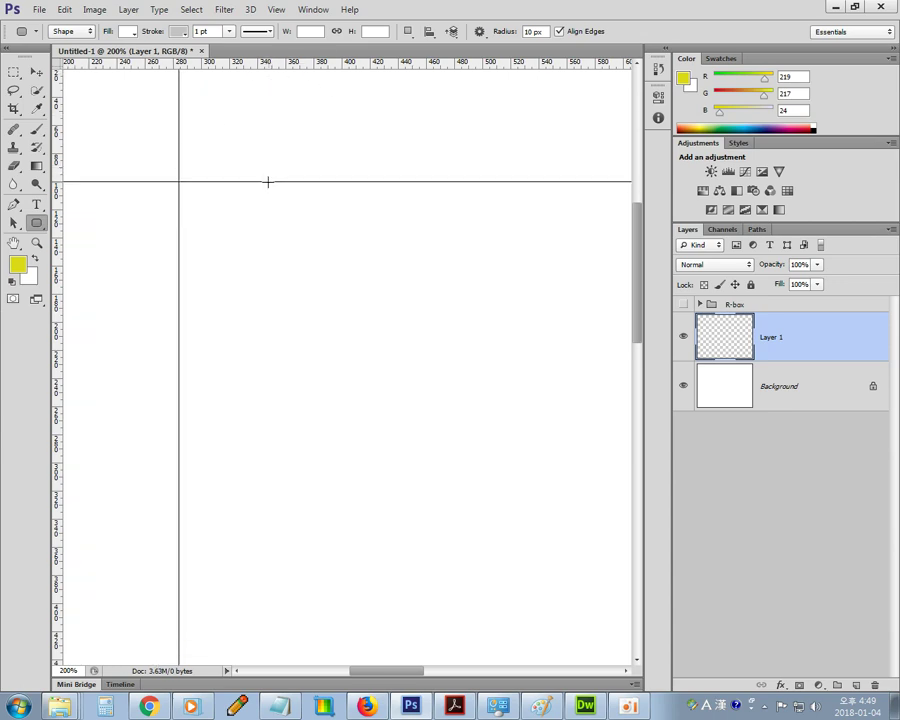
Fit the canvas on screen, then add two horizontal guides and one vertical guide
key("ctrl+0")
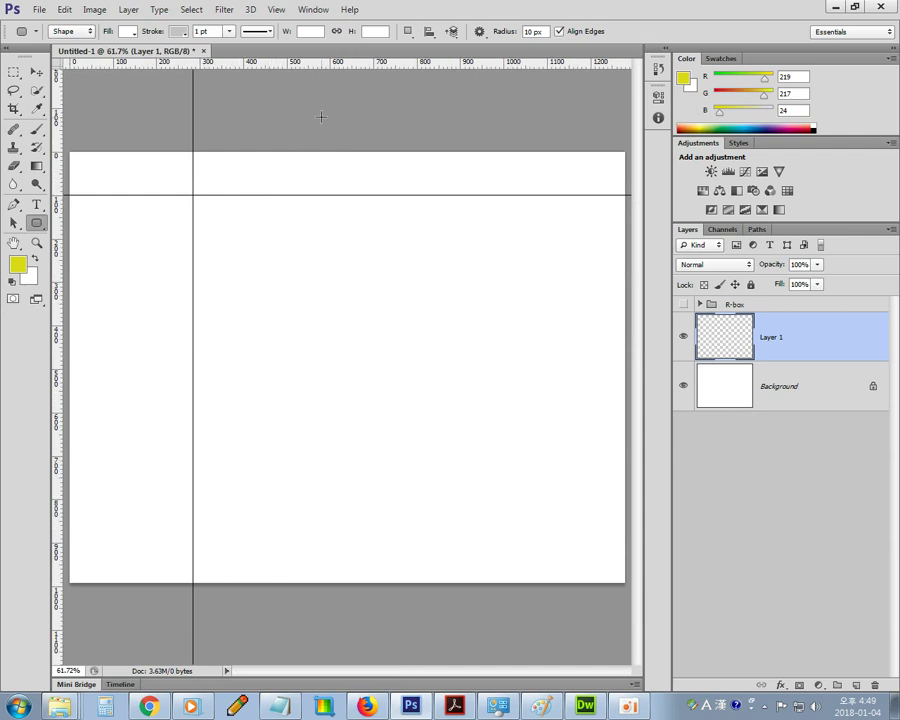
left_click_drag(326, 70, 322, 263)
left_click_drag(322, 67, 317, 367)
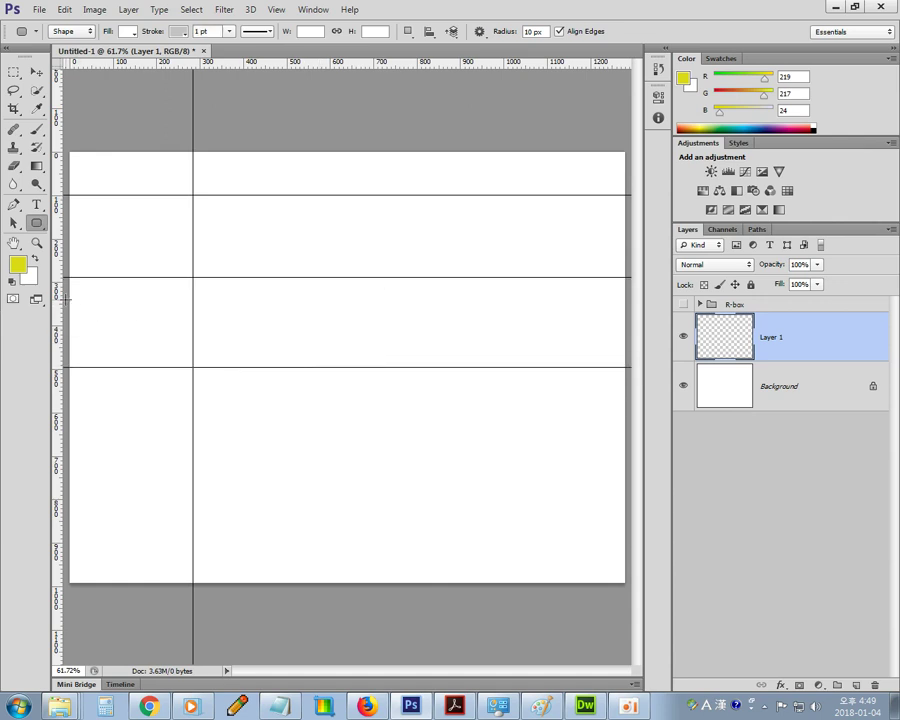
left_click_drag(62, 300, 385, 310)
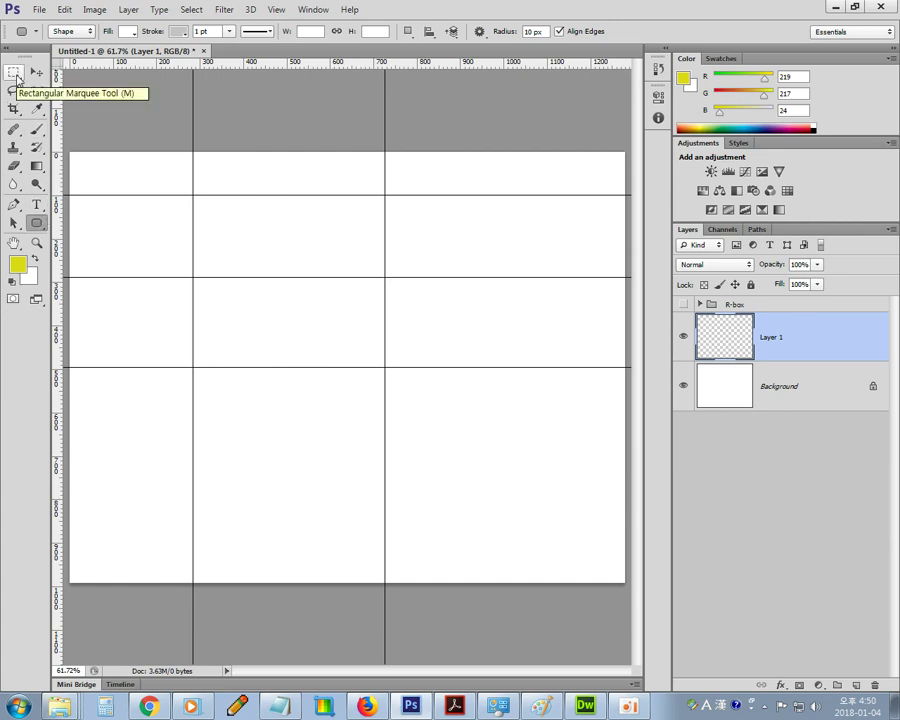
Marquee-select the 444×207 px centre grid cell, zooming in to check its snapped corners
left_click(14, 73)
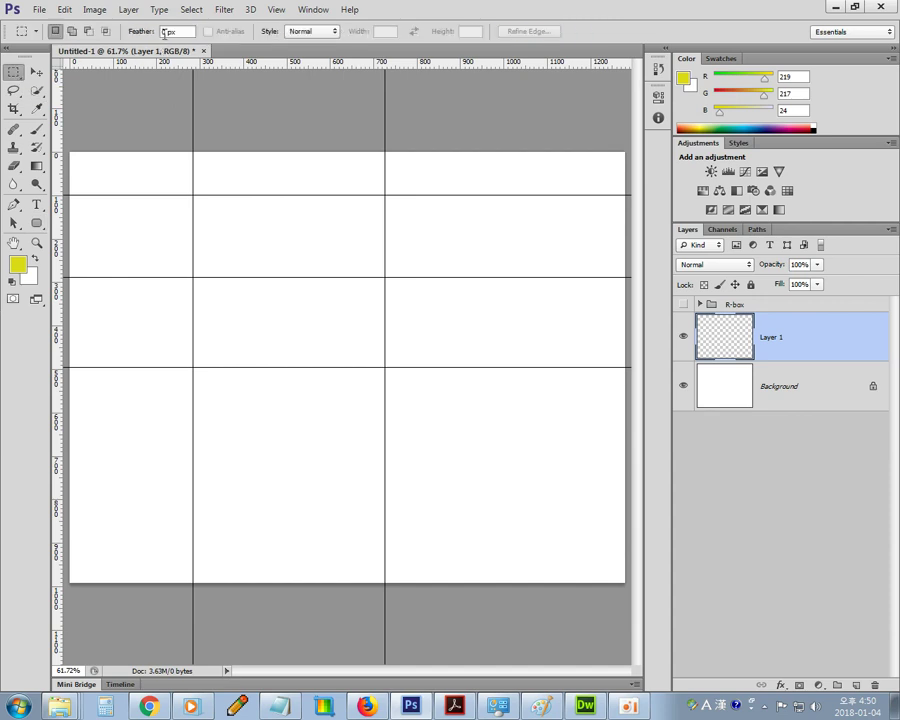
left_click_drag(194, 281, 381, 367)
key("ctrl+plus")
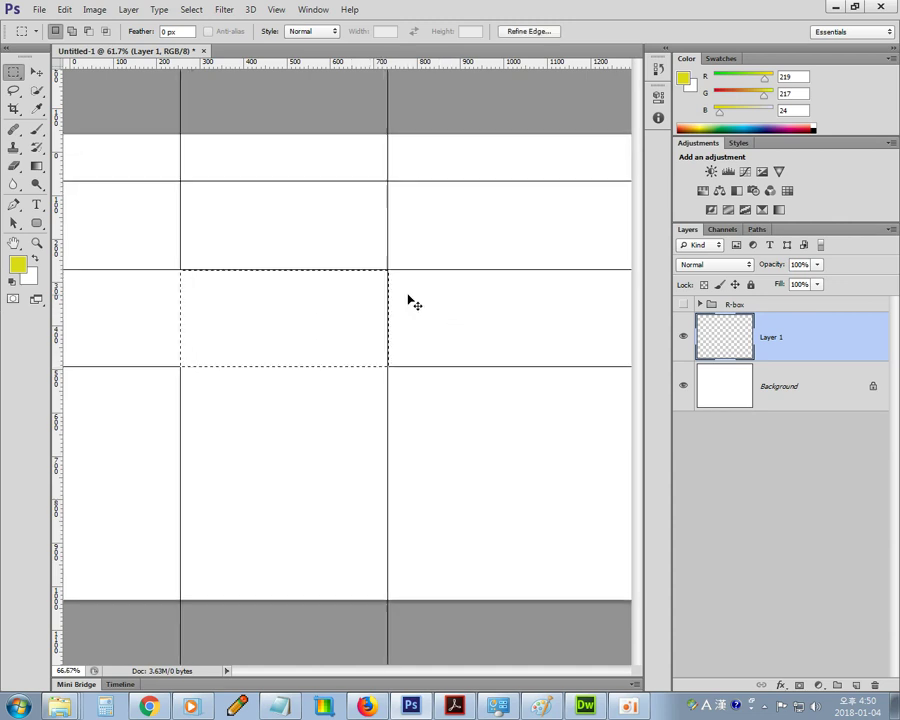
key("ctrl+plus")
key("ctrl+plus")
key("ctrl+plus")
mouse_move(398, 236)
left_mouse_down()
mouse_move(378, 275)
mouse_move(356, 410)
left_mouse_up()
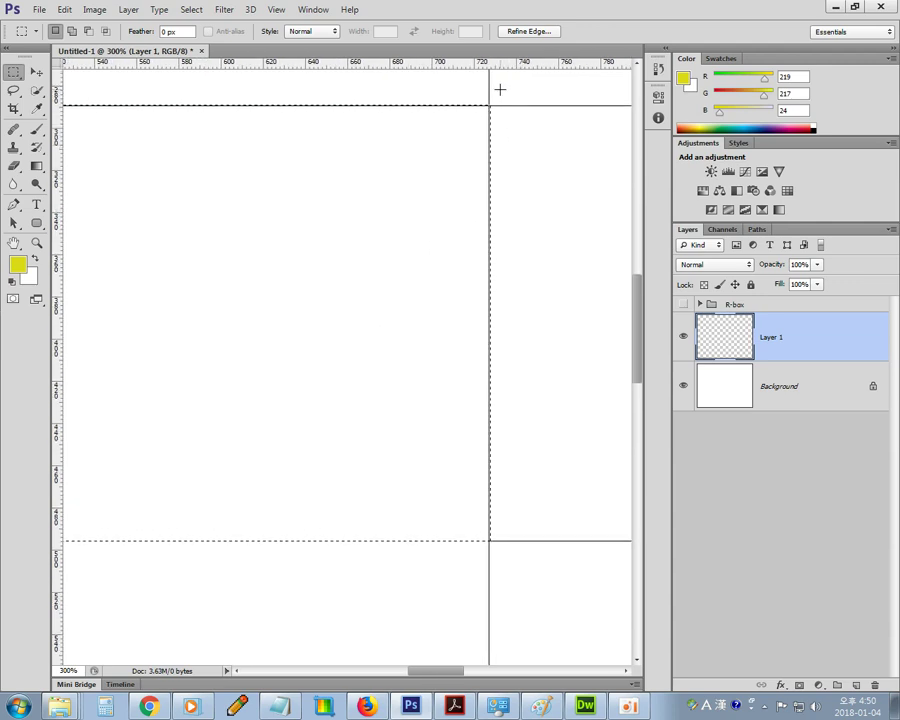
key("ctrl+plus")
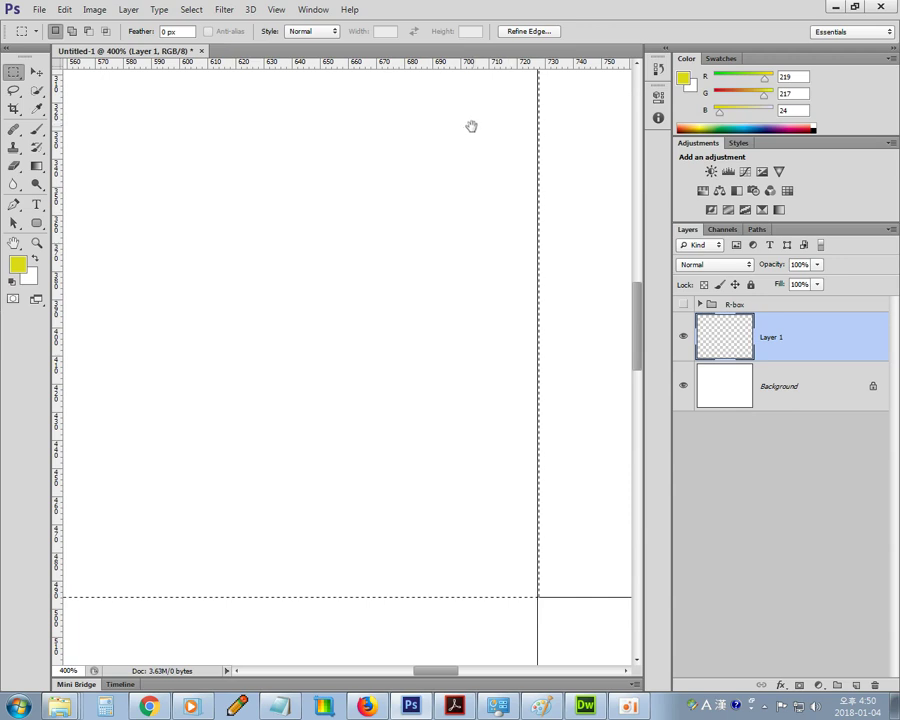
left_click_drag(474, 560, 316, 157)
left_click_drag(316, 334, 320, 366)
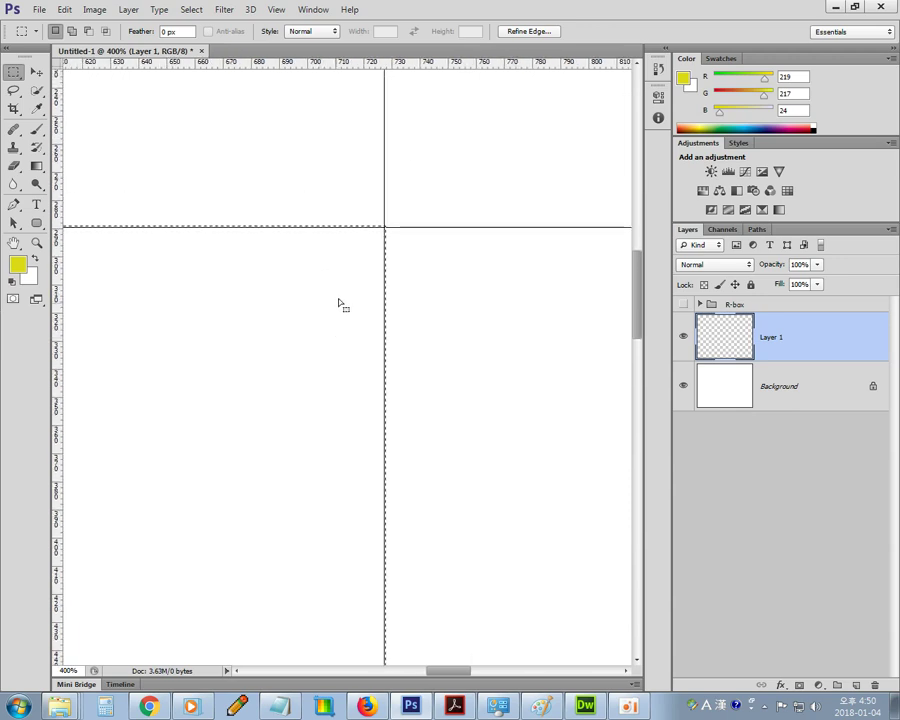
Hide then re-show the guides, deselect, and reselect the previous selection
left_click(274, 10)
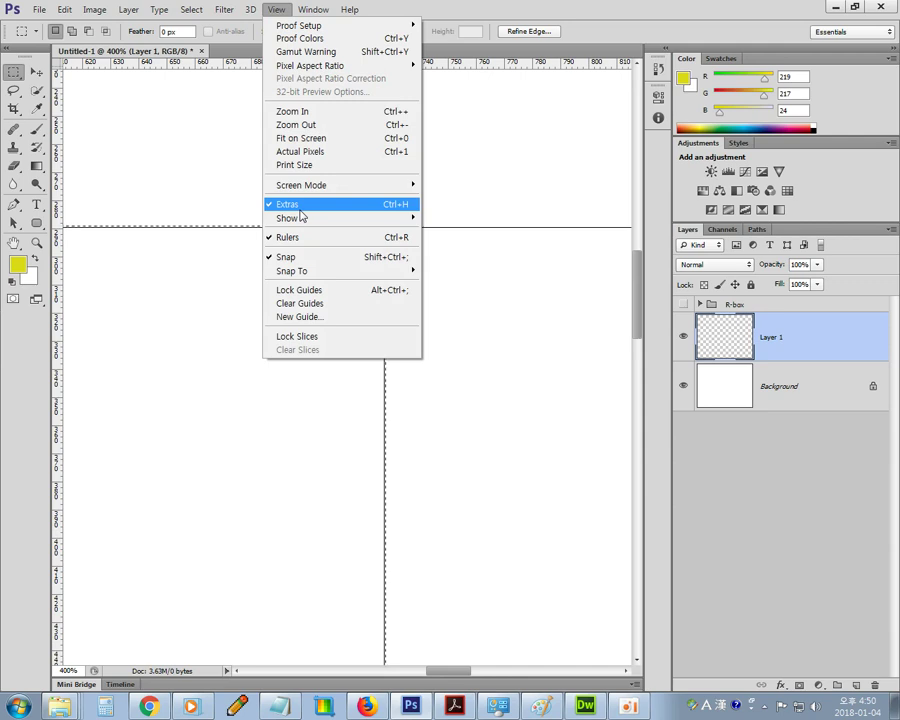
left_click(301, 208)
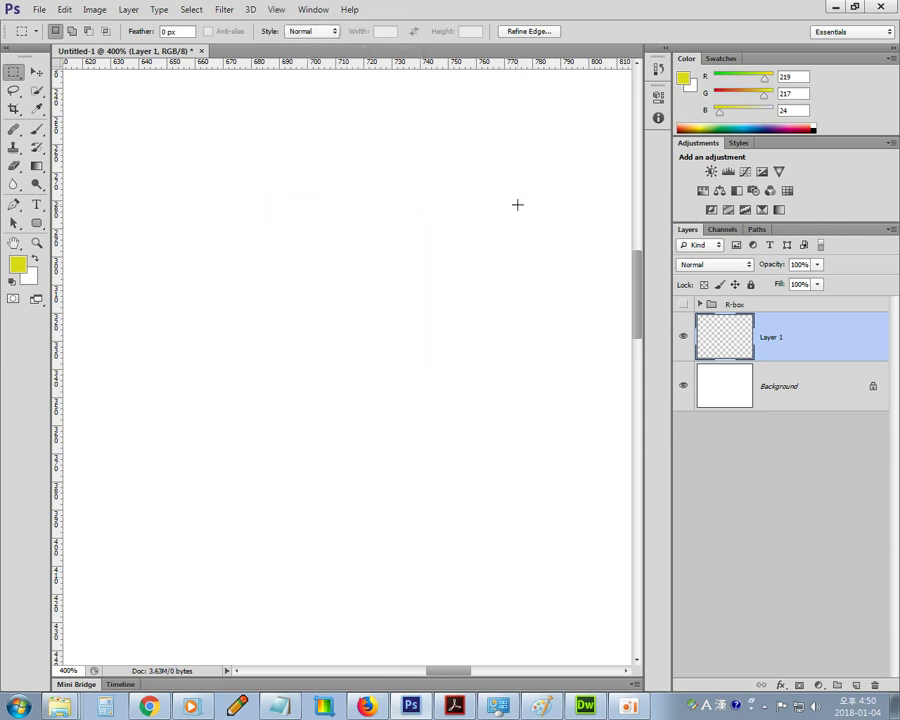
key("ctrl+d")
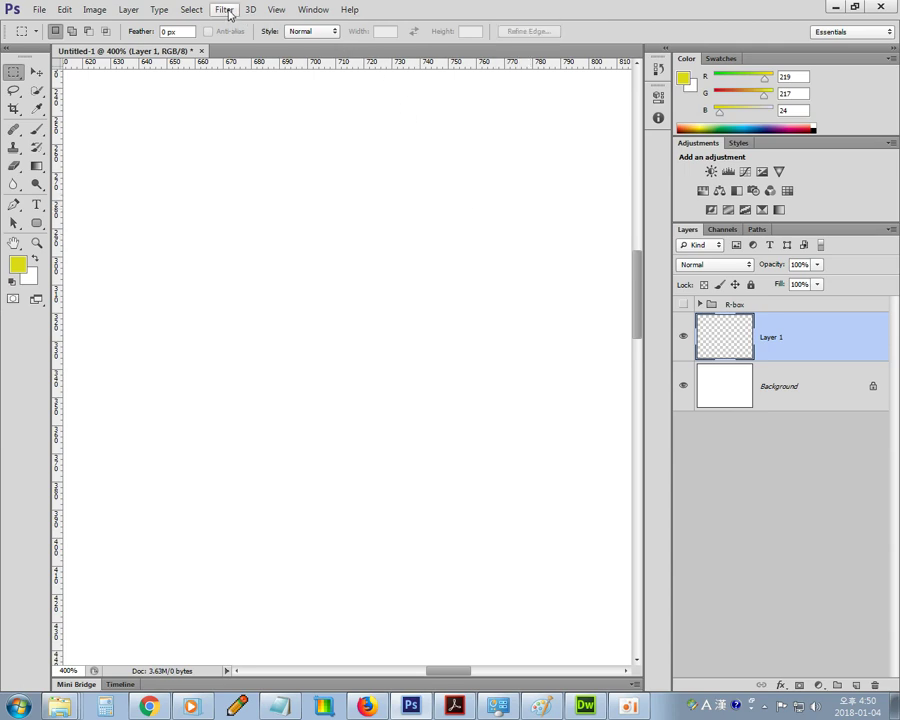
key("ctrl+h")
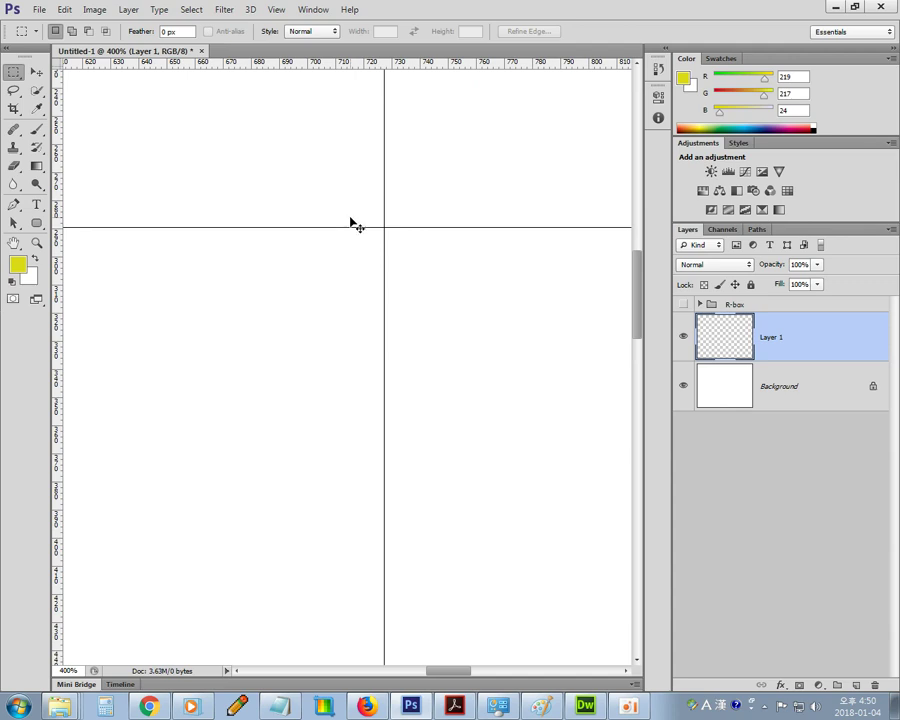
key("ctrl+shift+d")
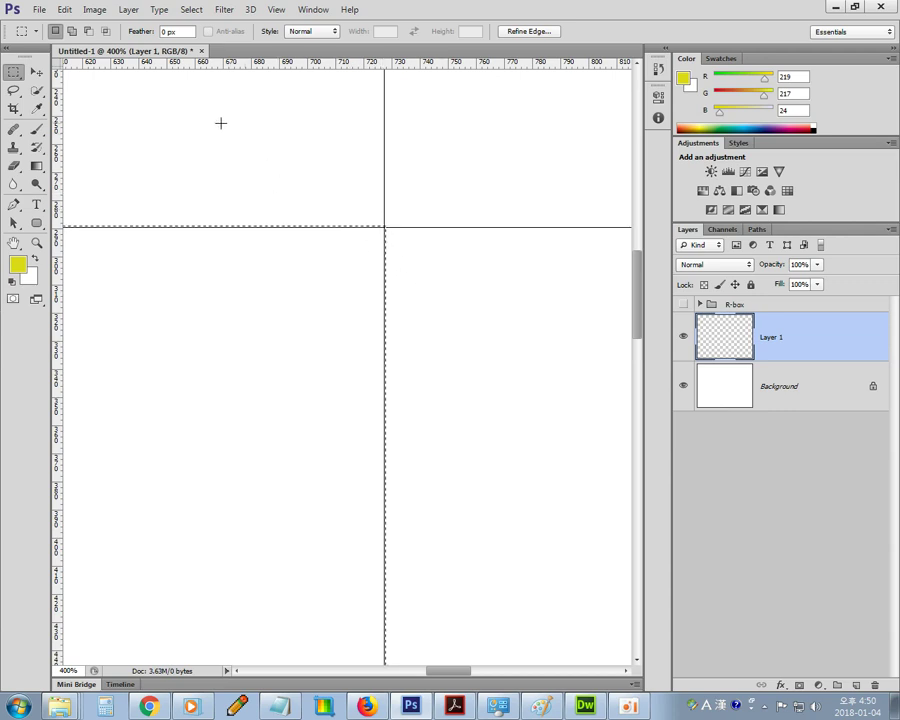
Redraw an 86×51 px marquee ending at the guide crossing and centre it in view
mouse_move(127, 80)
left_mouse_down()
mouse_move(307, 185)
mouse_move(357, 196)
left_mouse_up()
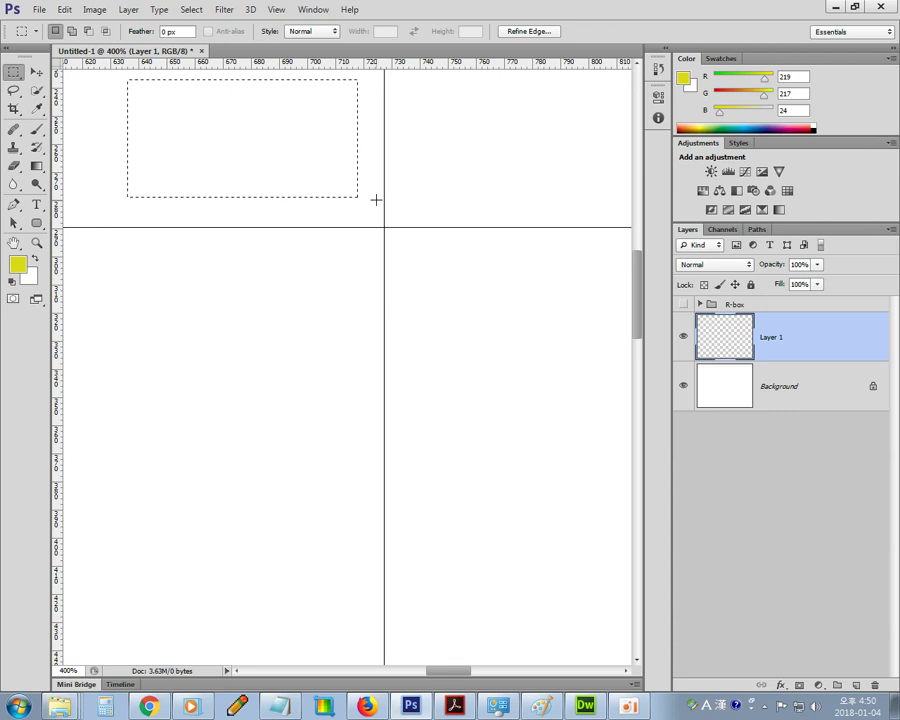
left_click(197, 17)
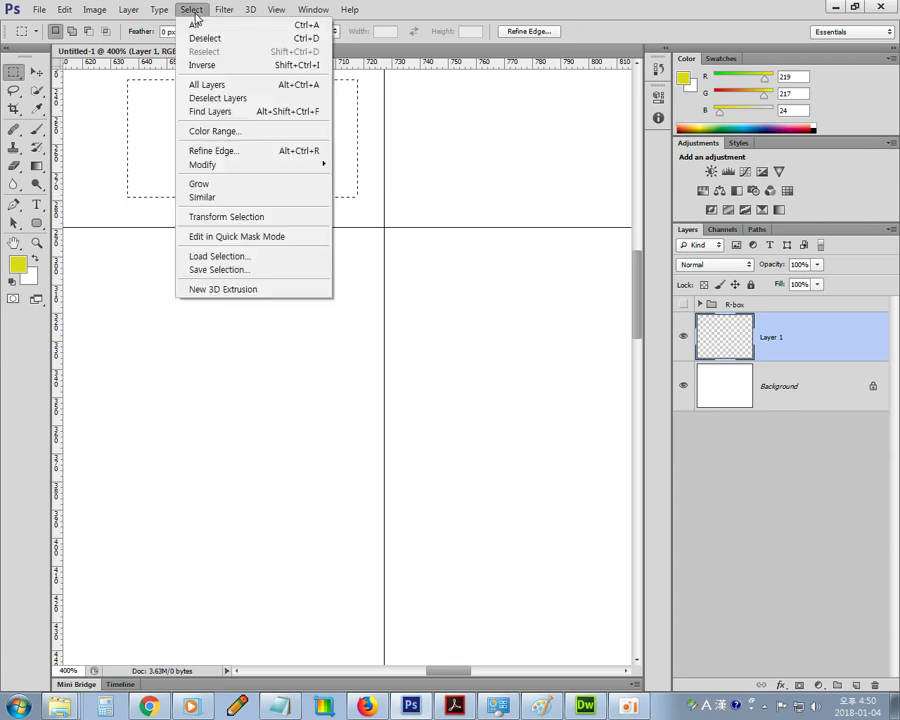
left_click(430, 14)
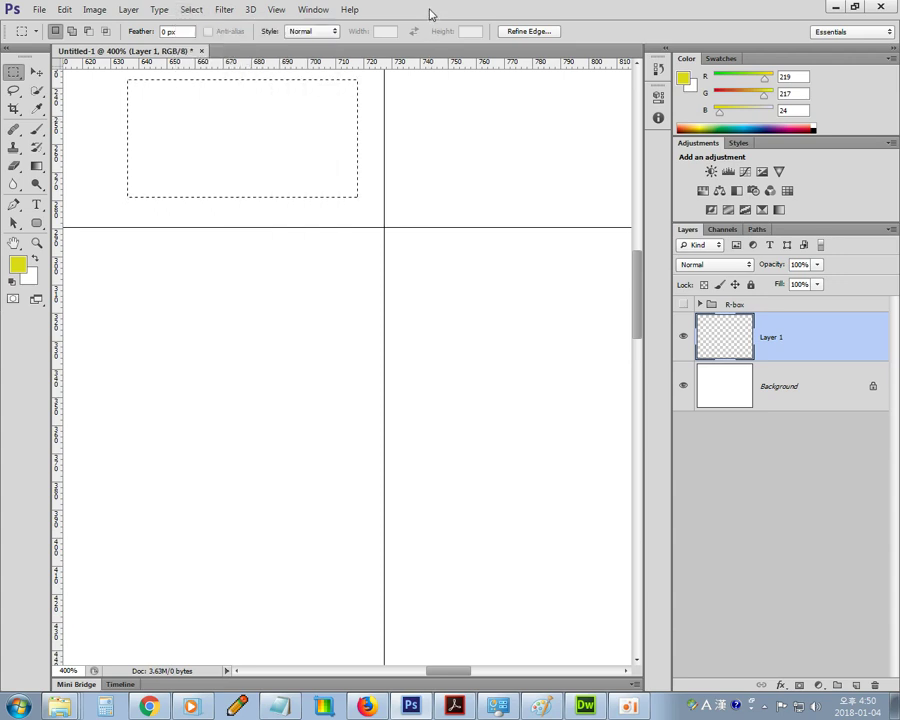
left_click(386, 116)
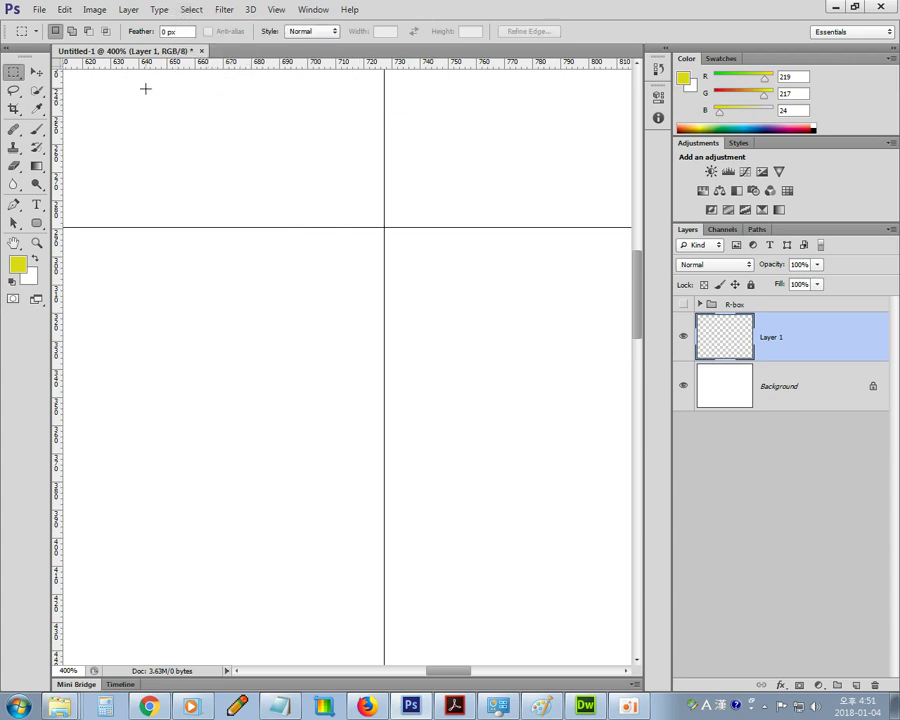
left_click_drag(145, 88, 384, 227)
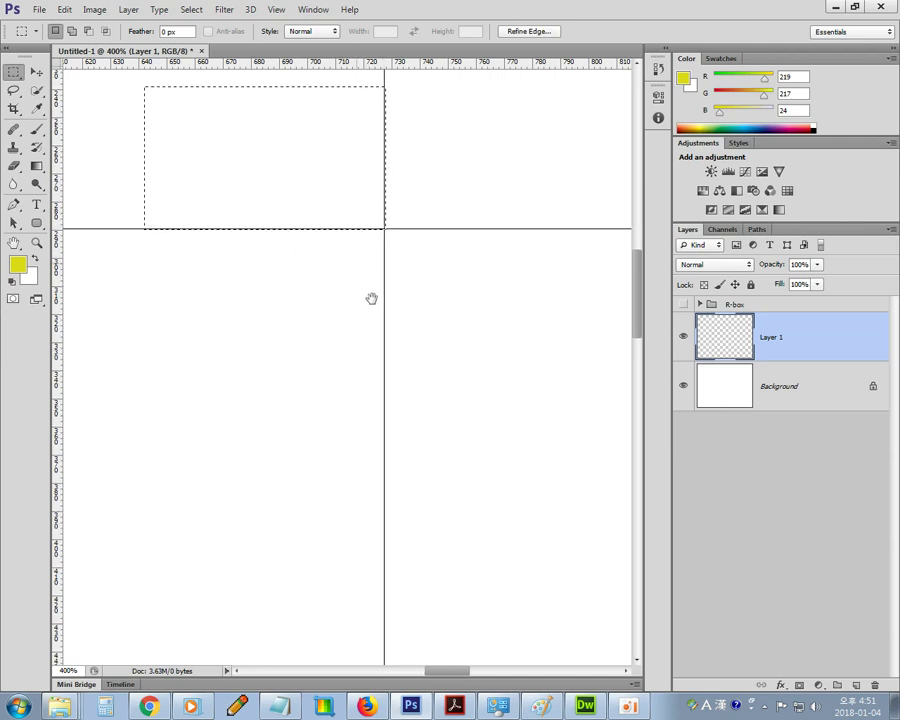
left_click_drag(371, 298, 505, 417)
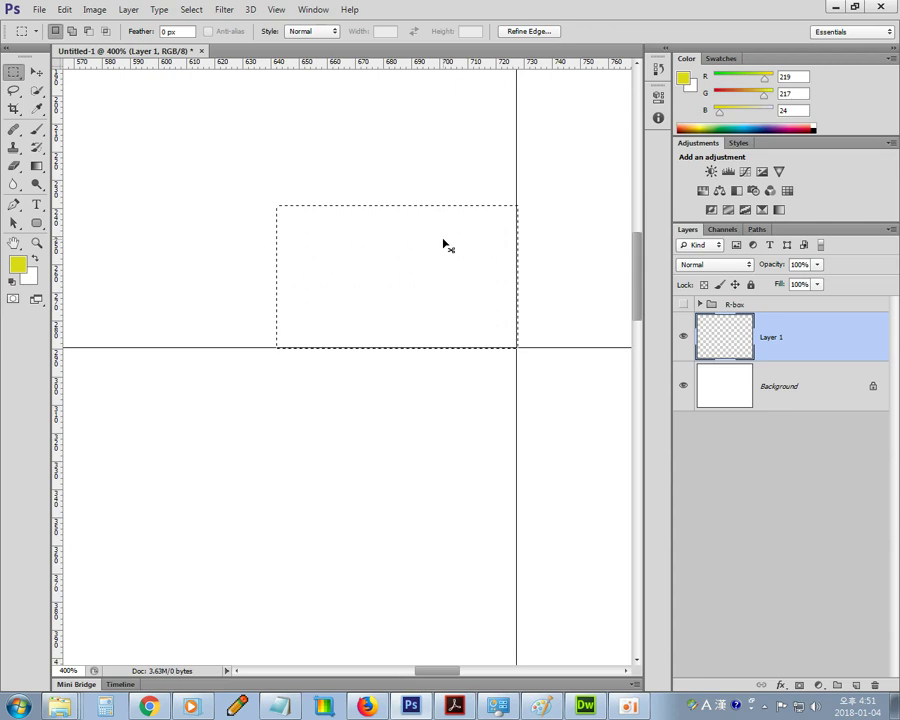
key("i")
key("ctrl+k")
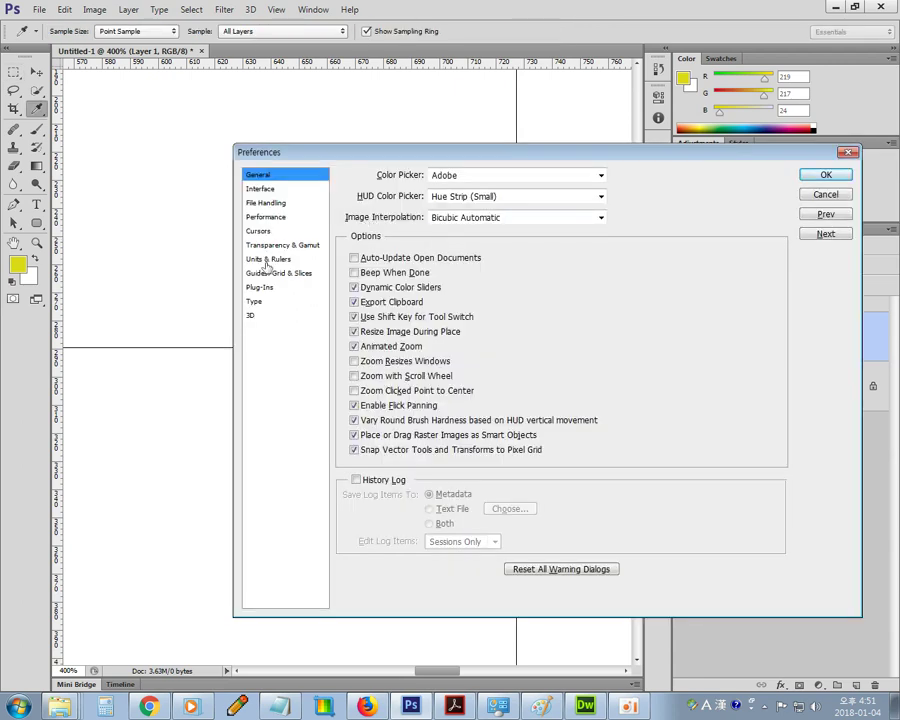
Set the Guides colour to Light Red in Guides, Grid & Slices preferences
left_click(270, 273)
left_click(444, 197)
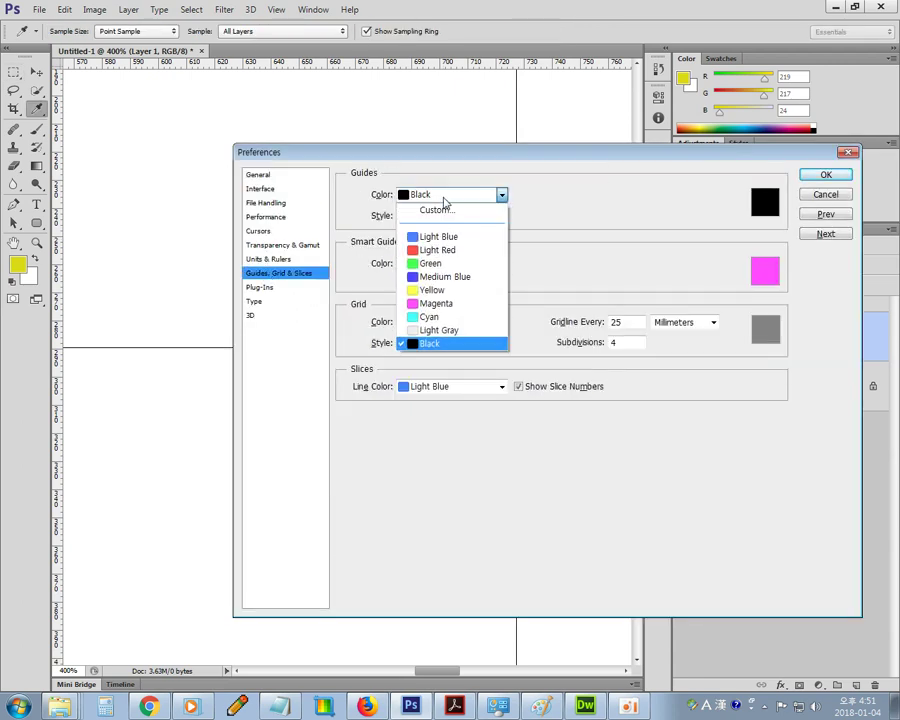
left_click(428, 250)
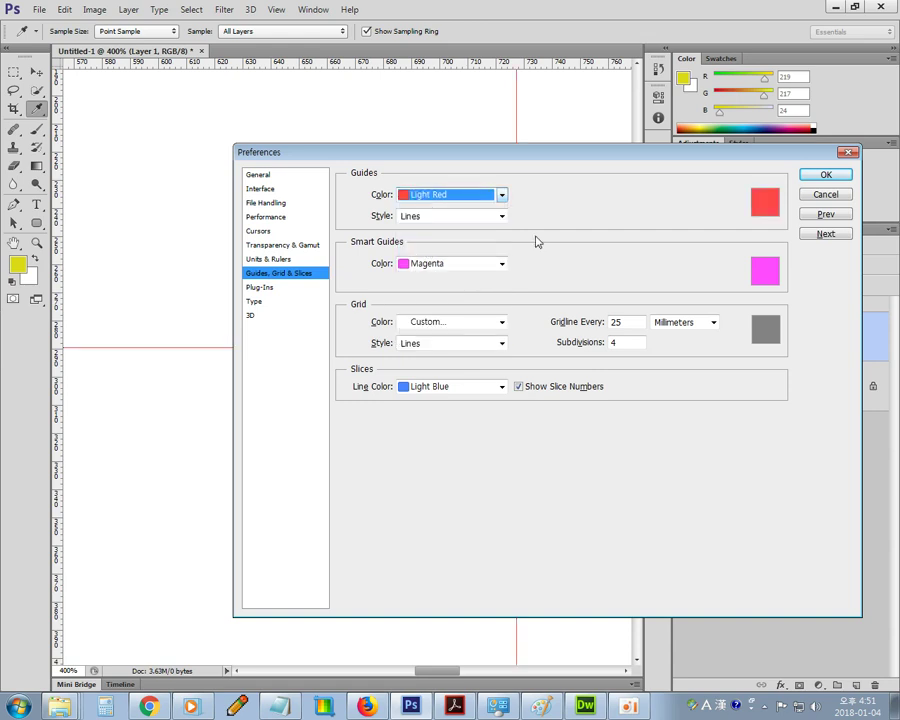
left_click(822, 176)
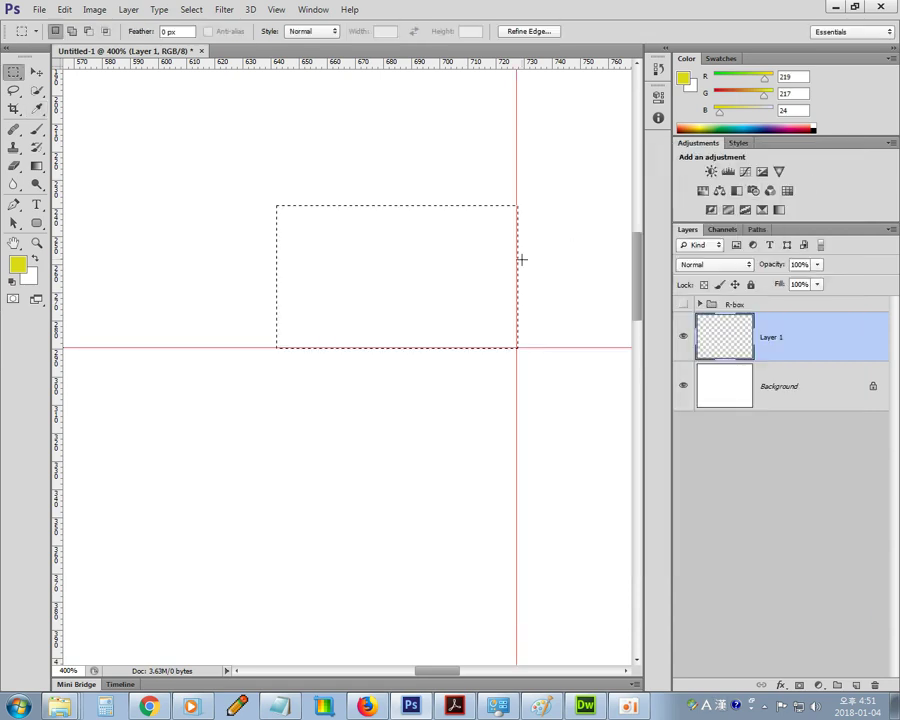
Nudge the selection slightly left and zoom the view to 500%
left_click_drag(488, 263, 485, 265)
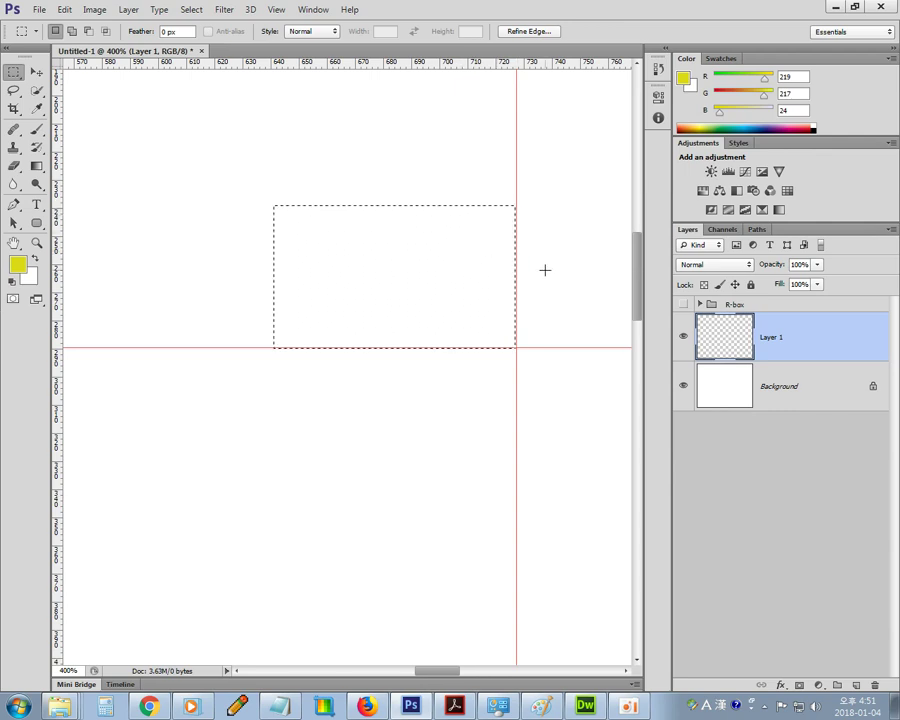
key("ctrl+plus")
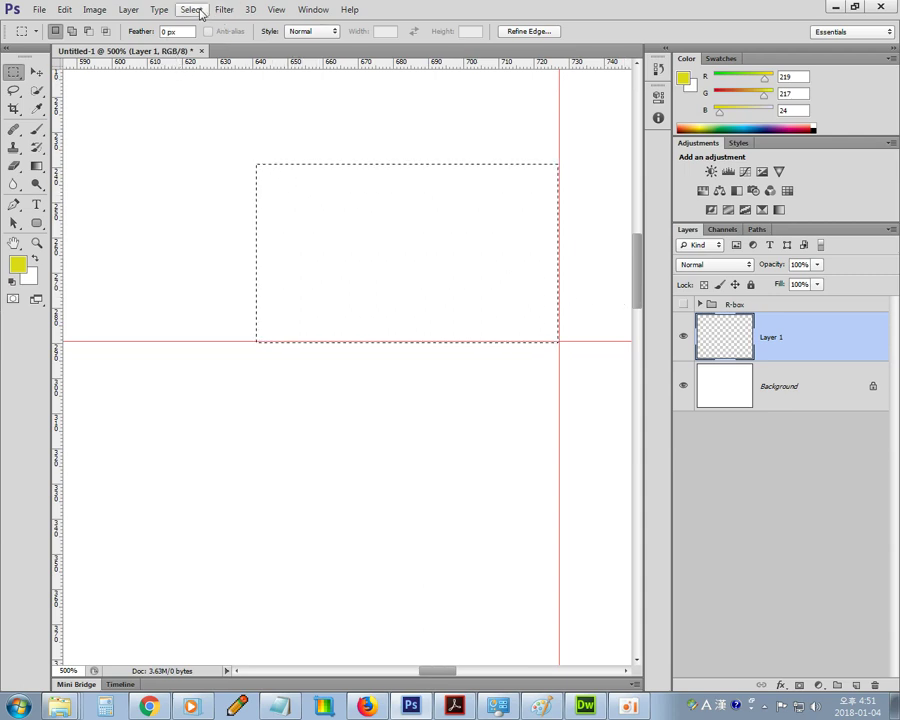
left_click(201, 13)
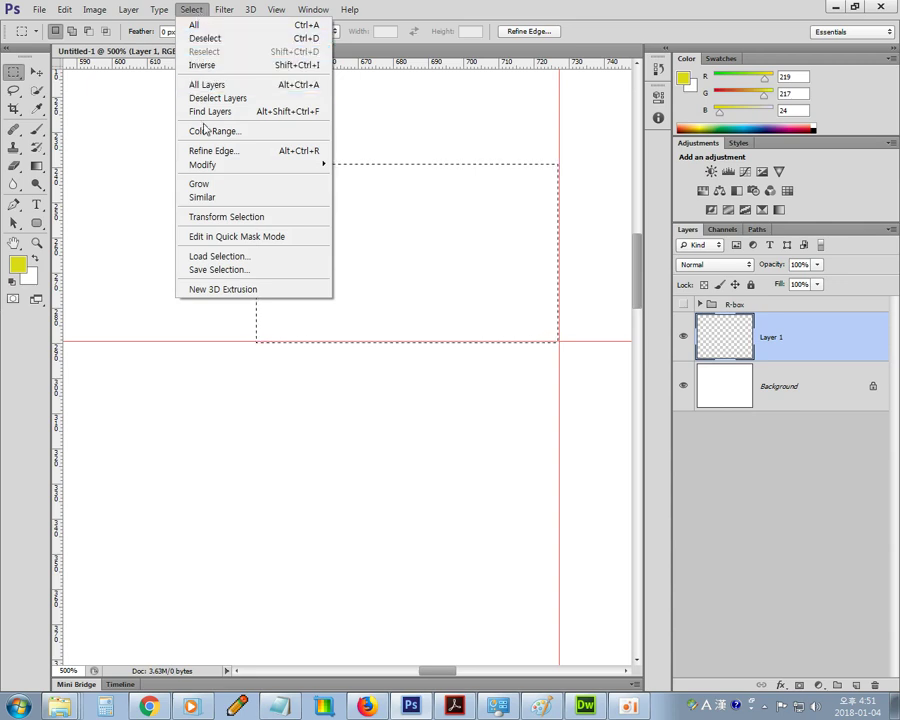
mouse_move(205, 164)
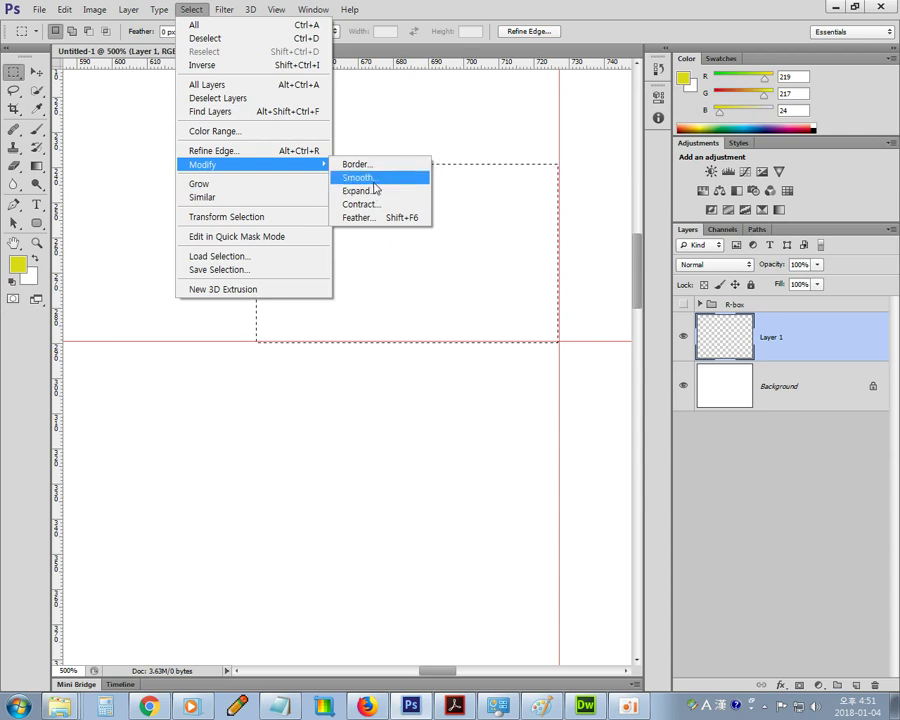
left_click(374, 181)
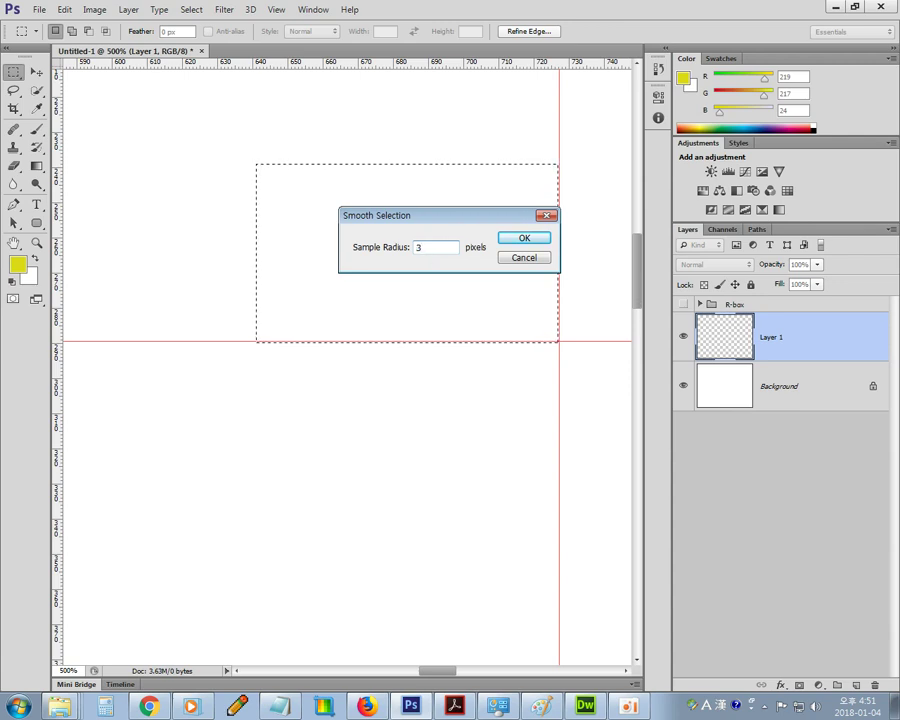
key("Return")
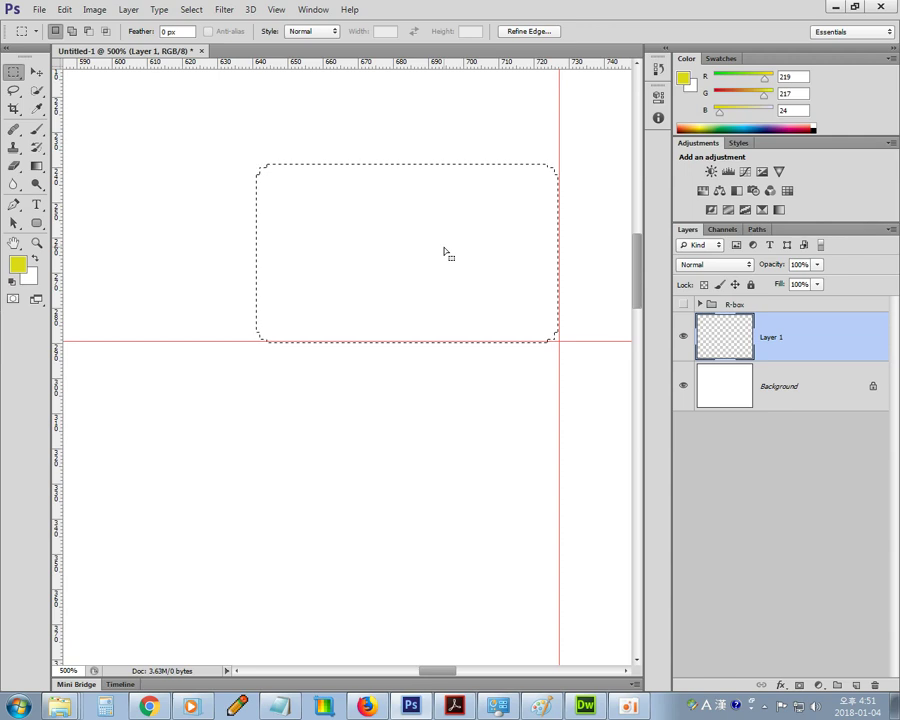
key("ctrl+plus")
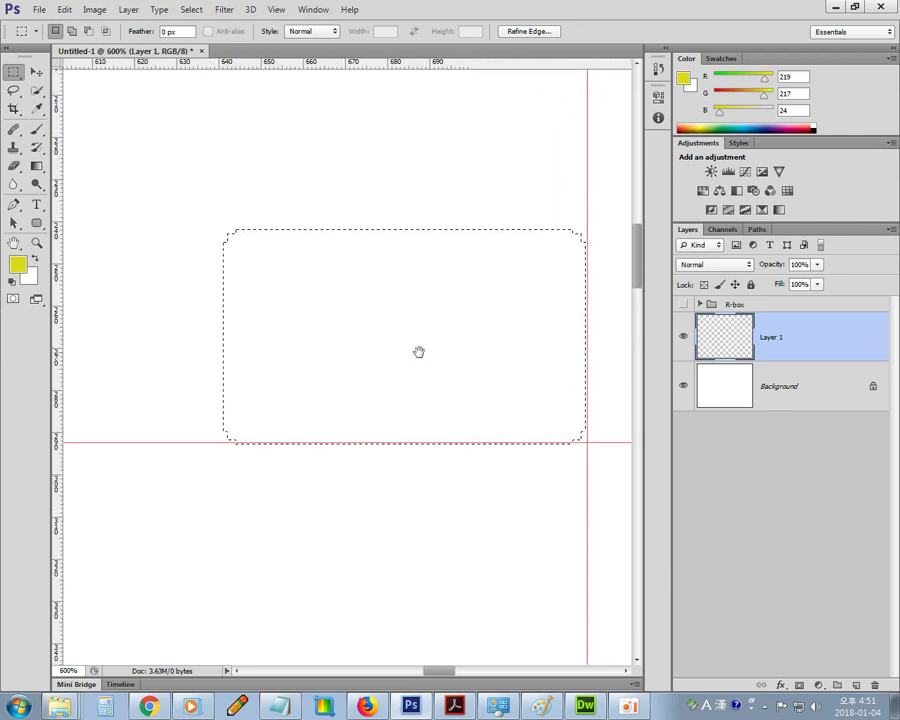
key("ctrl+plus")
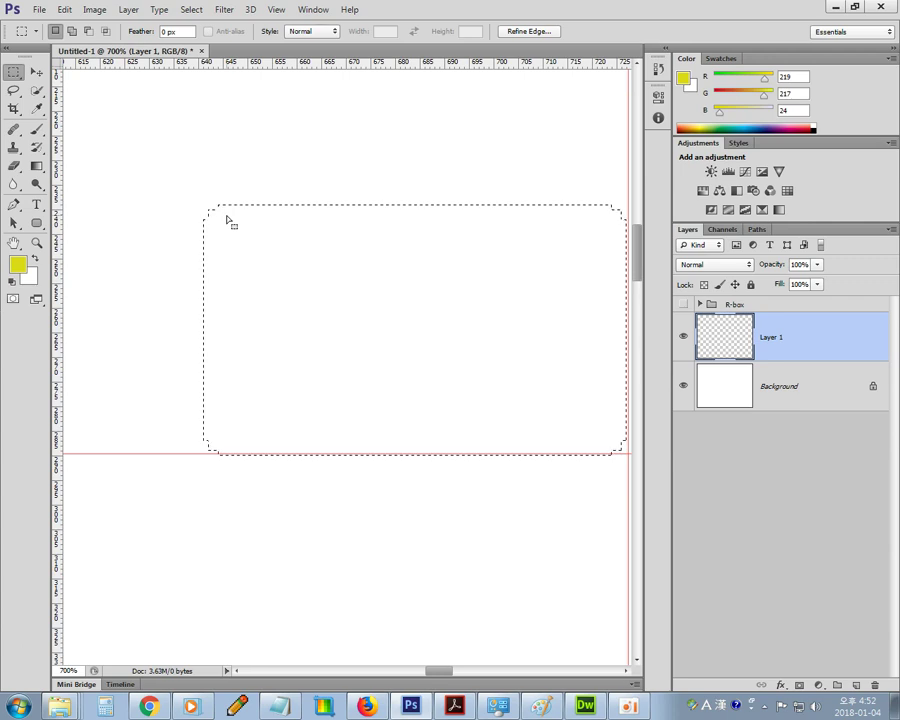
key("ctrl+z")
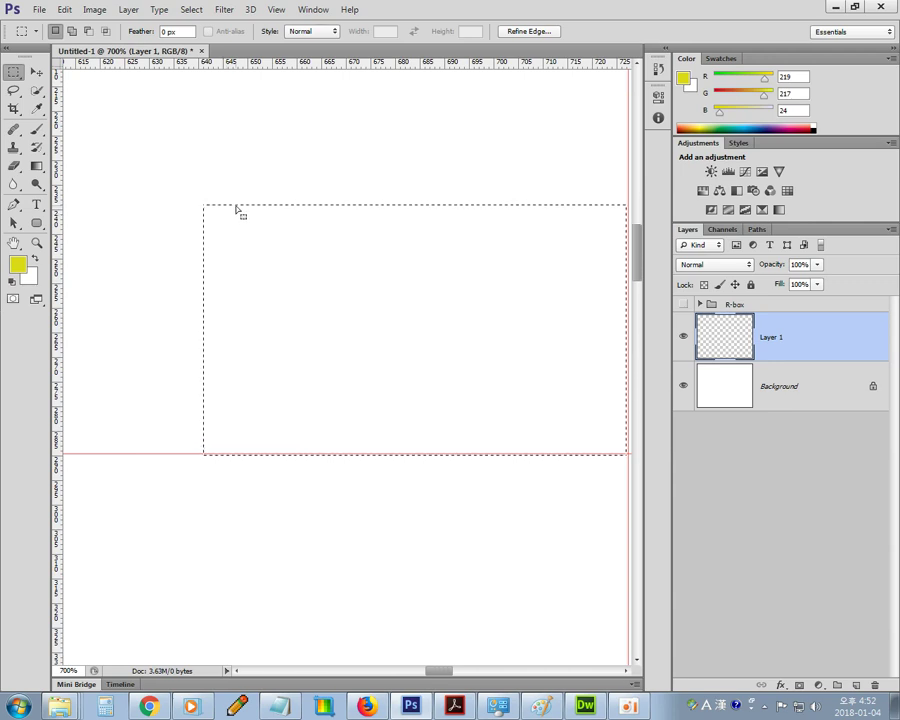
Smooth the selection's corners with a radius of 2 px
left_click(192, 10)
mouse_move(203, 164)
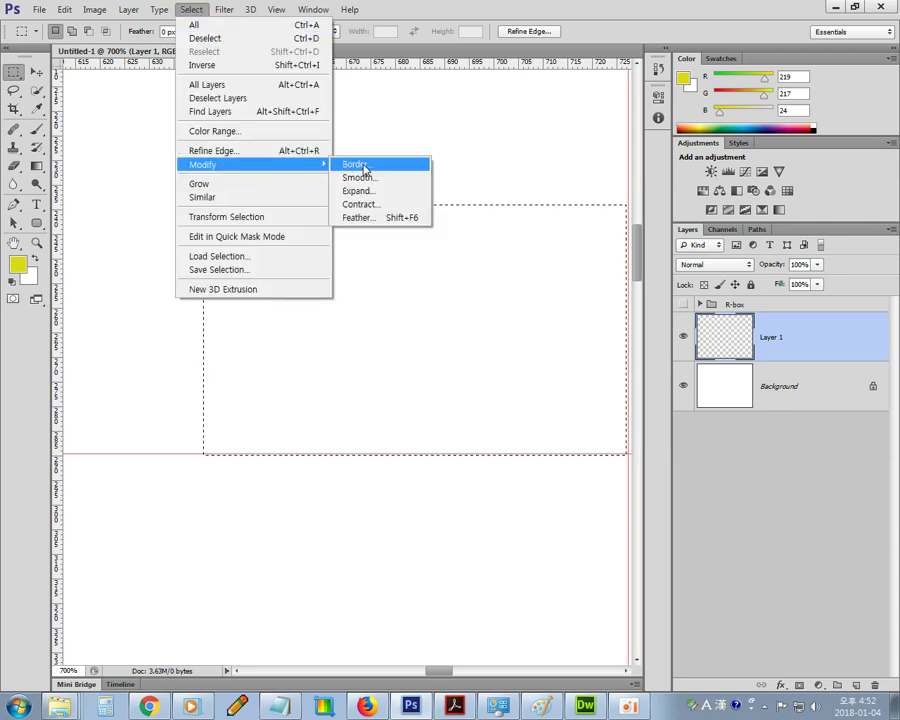
left_click(366, 180)
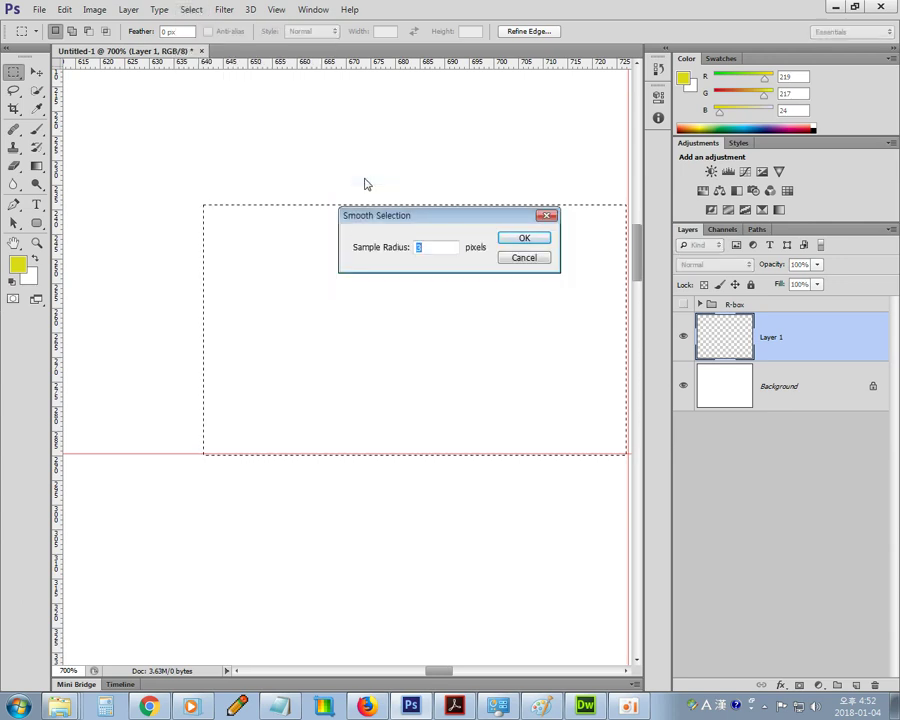
type("2")
key("Return")
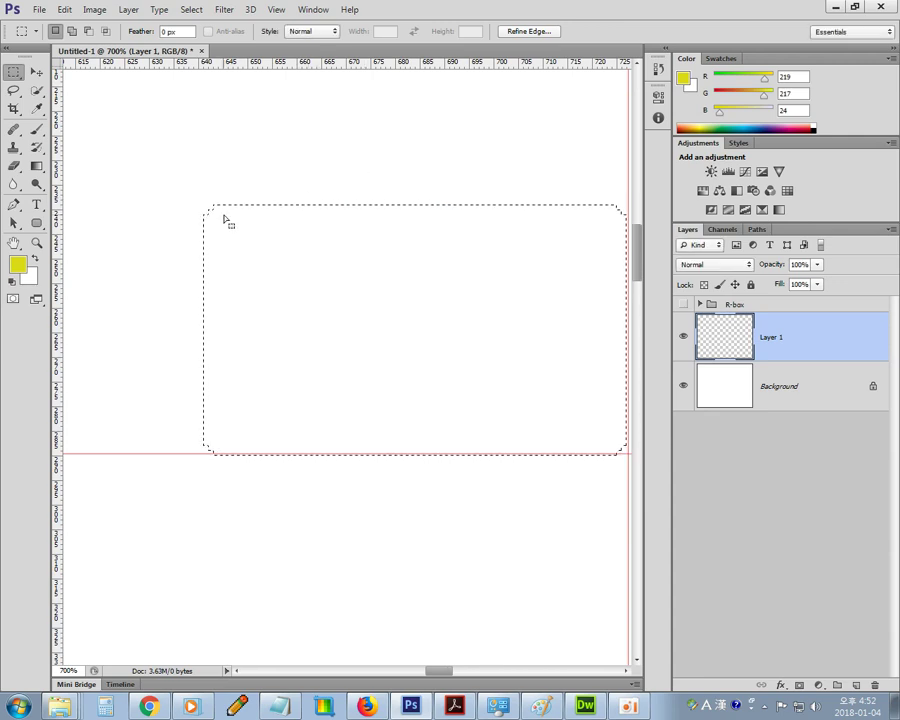
Hide the Background layer and fill the selection with the yellow foreground colour
key("ctrl+plus")
key("ctrl+plus")
left_click_drag(220, 216, 336, 290)
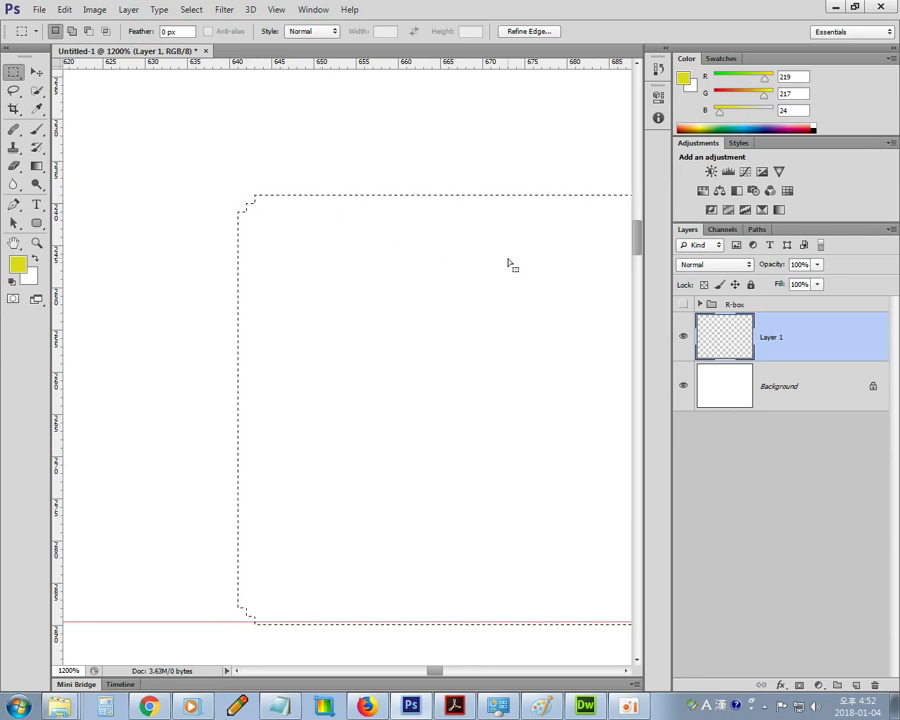
left_click(684, 385)
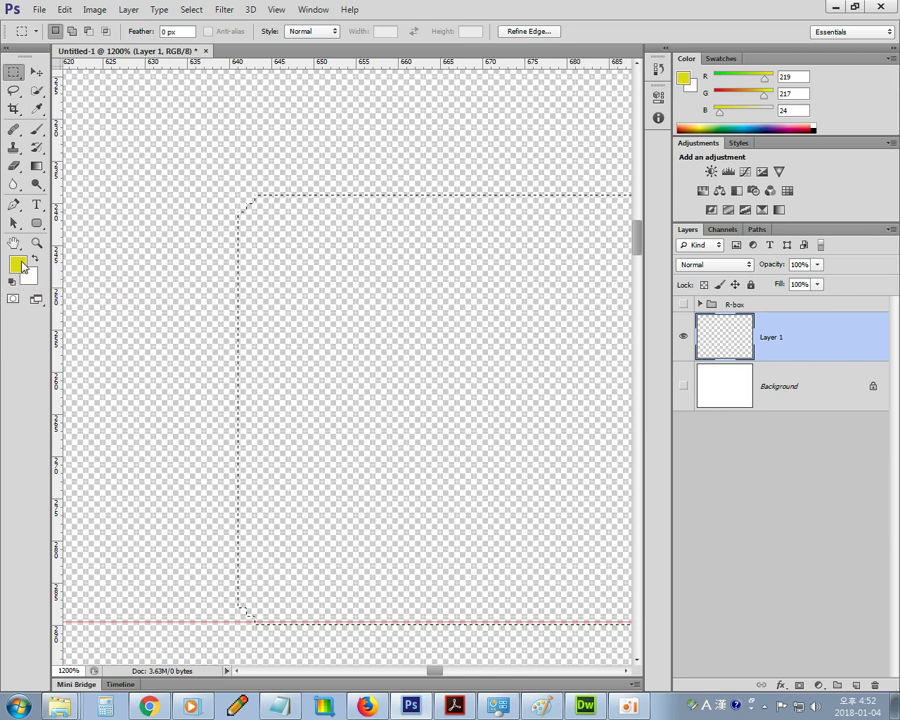
key("alt+BackSpace")
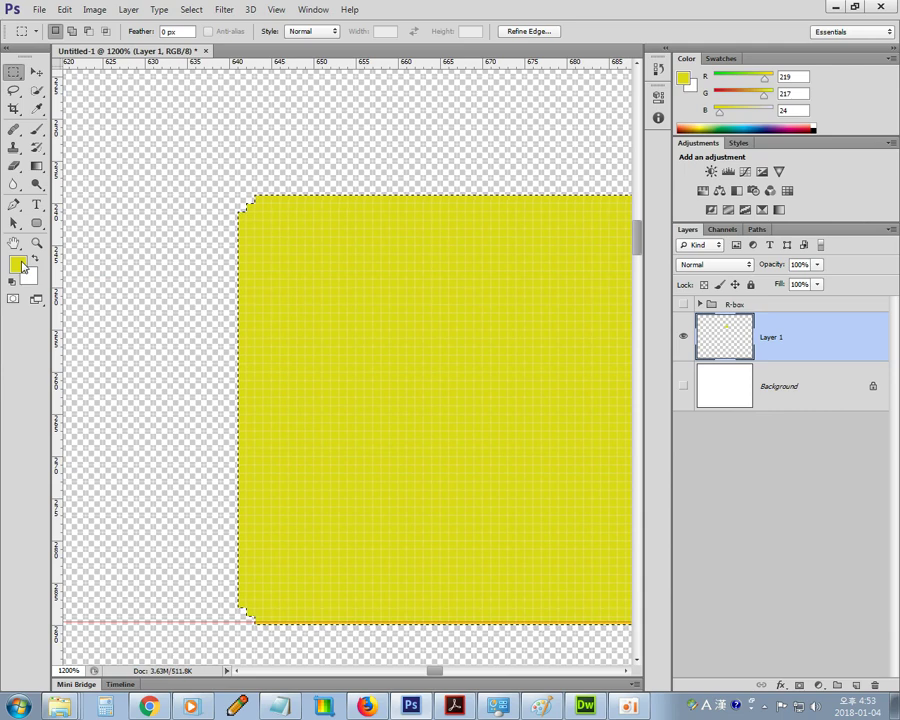
Deselect with Ctrl+D so only the yellow rounded box remains on Layer 1
key("ctrl+d")
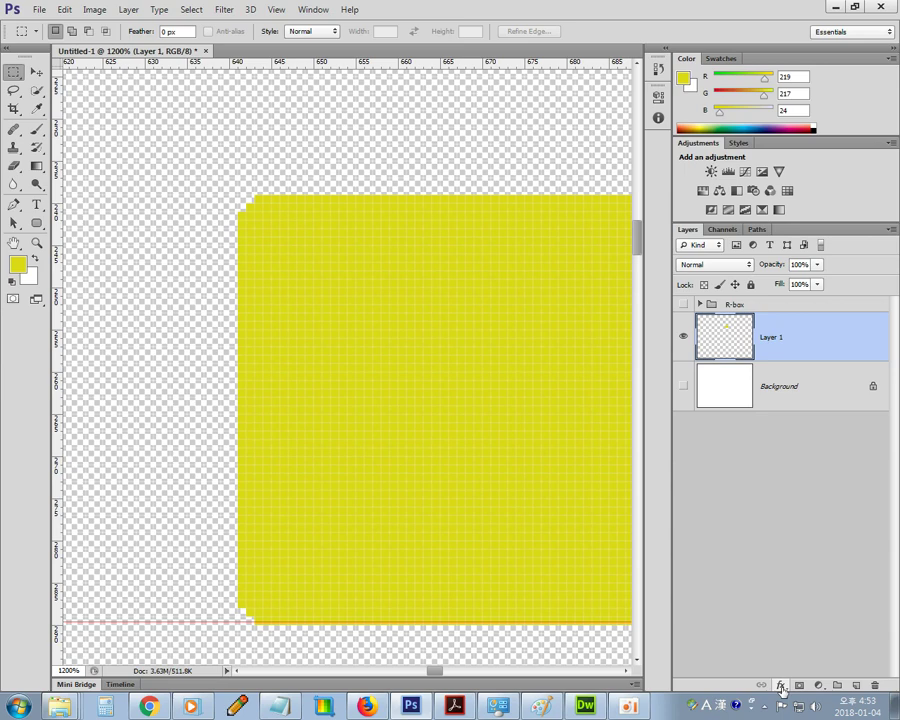
Add a Stroke layer effect to Layer 1 with a size of 1 px
left_click(781, 689)
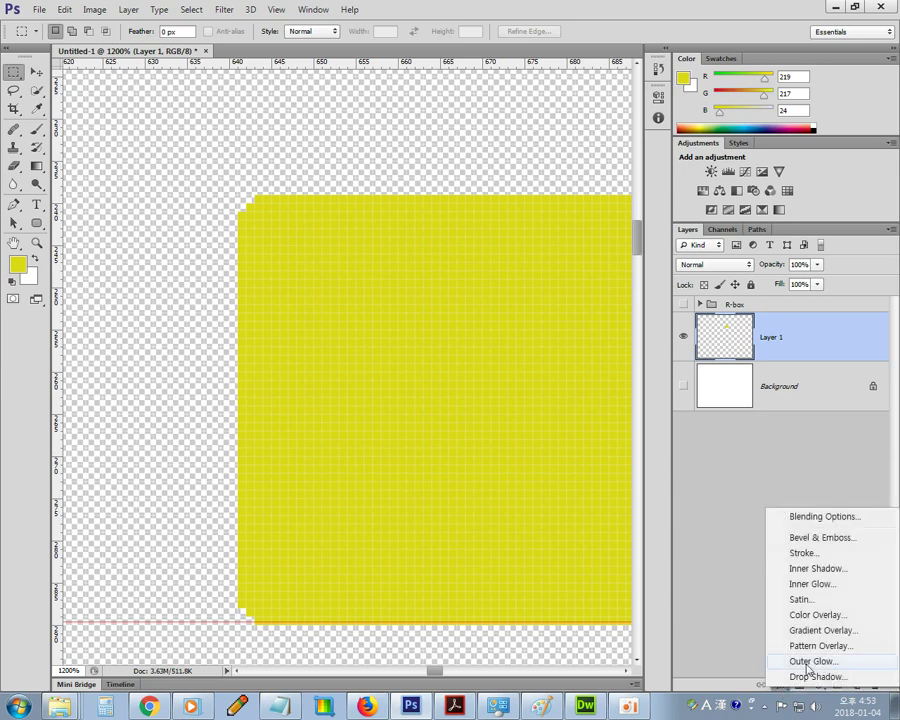
left_click(814, 557)
left_click_drag(363, 104, 688, 146)
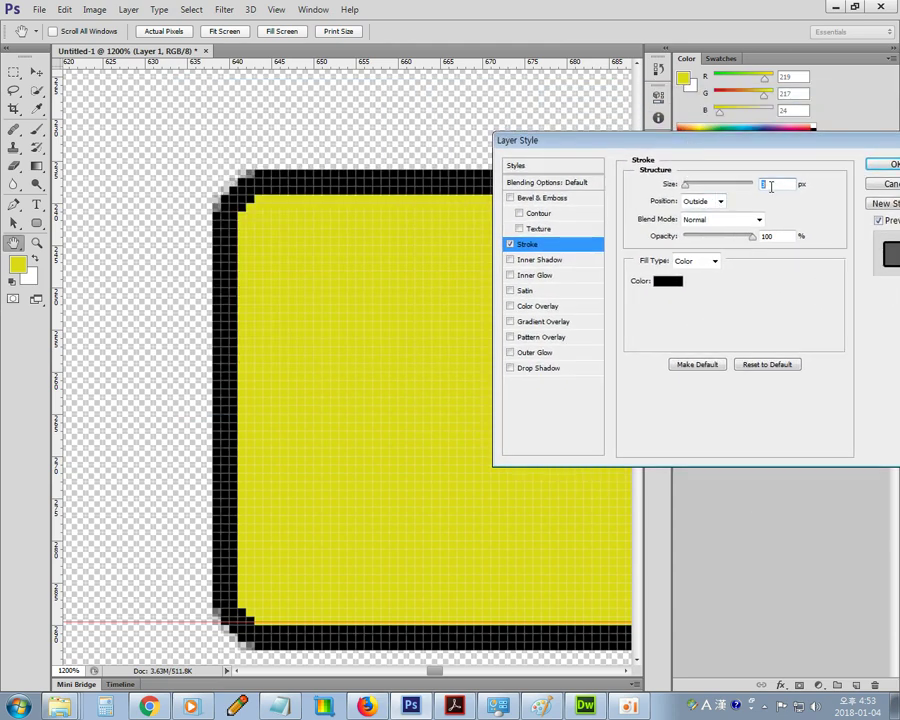
type("2")
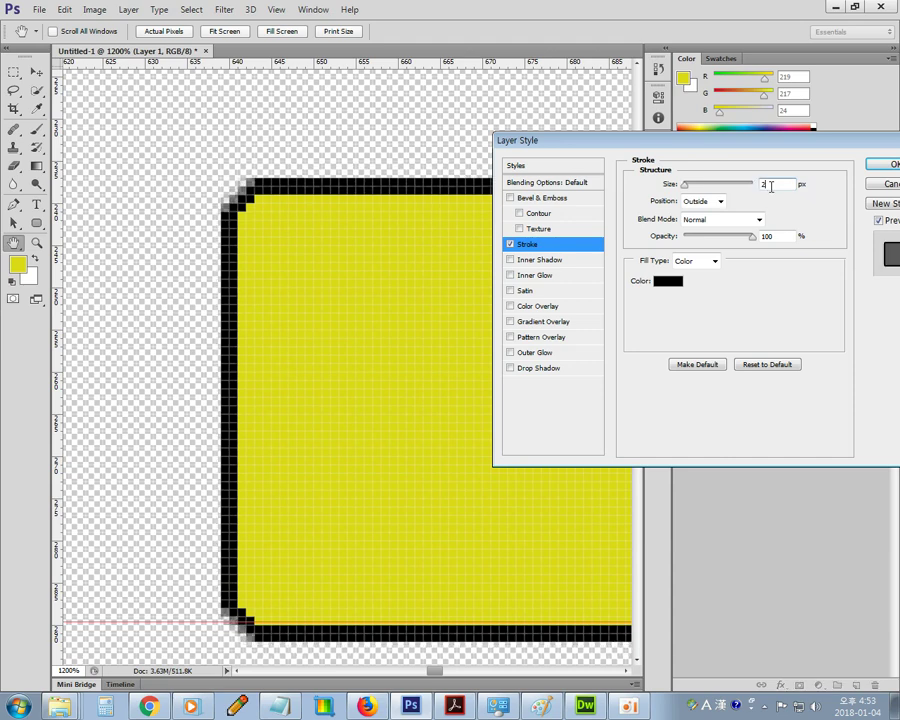
key("BackSpace")
type("1")
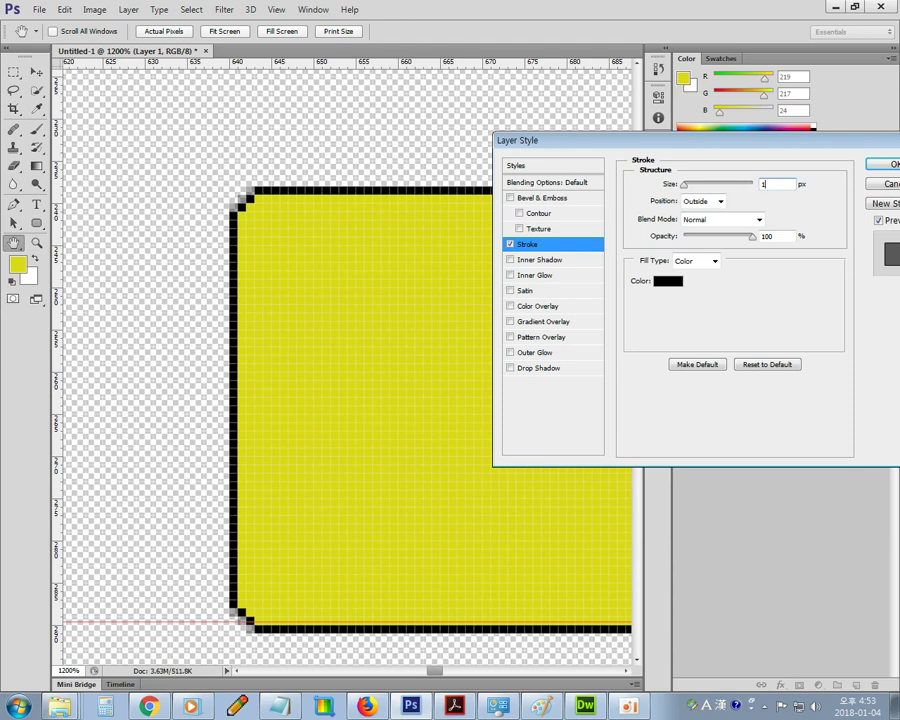
Set the stroke colour to red #ff0000 and apply the layer style
left_click(674, 284)
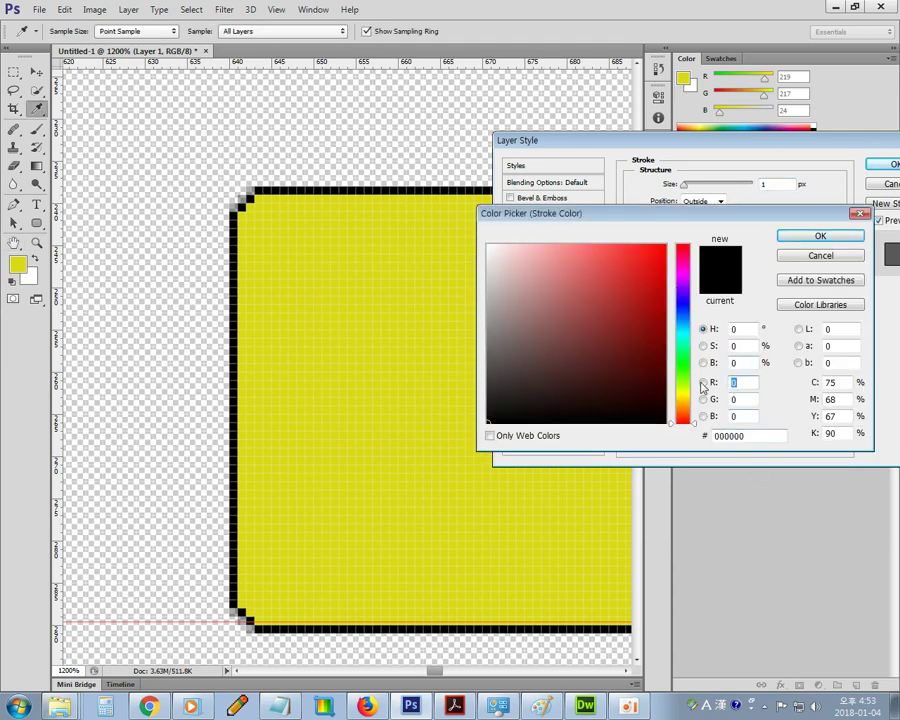
left_click(670, 241)
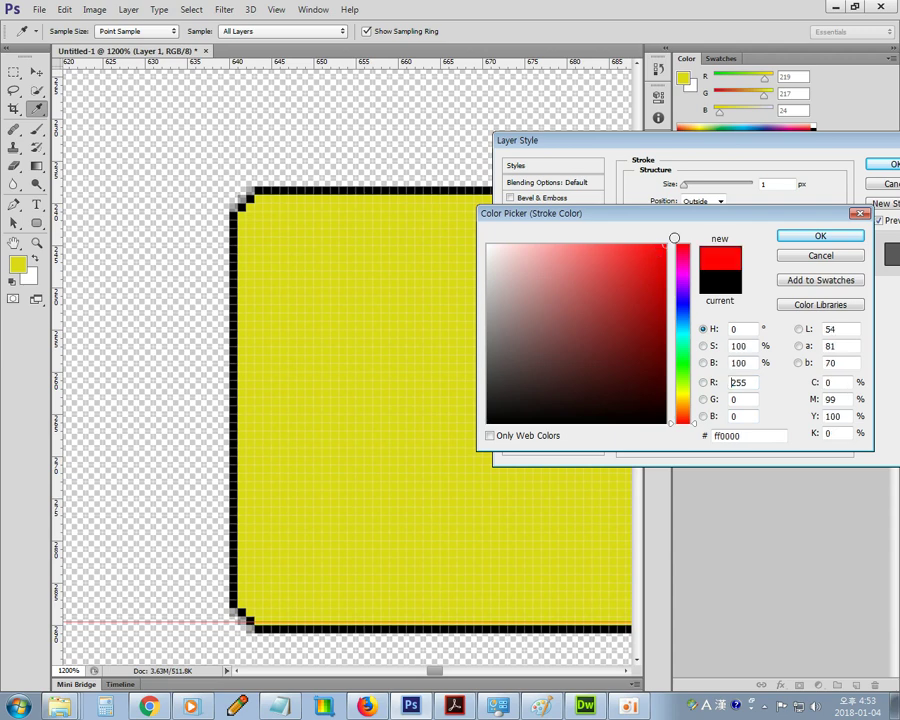
left_click(820, 236)
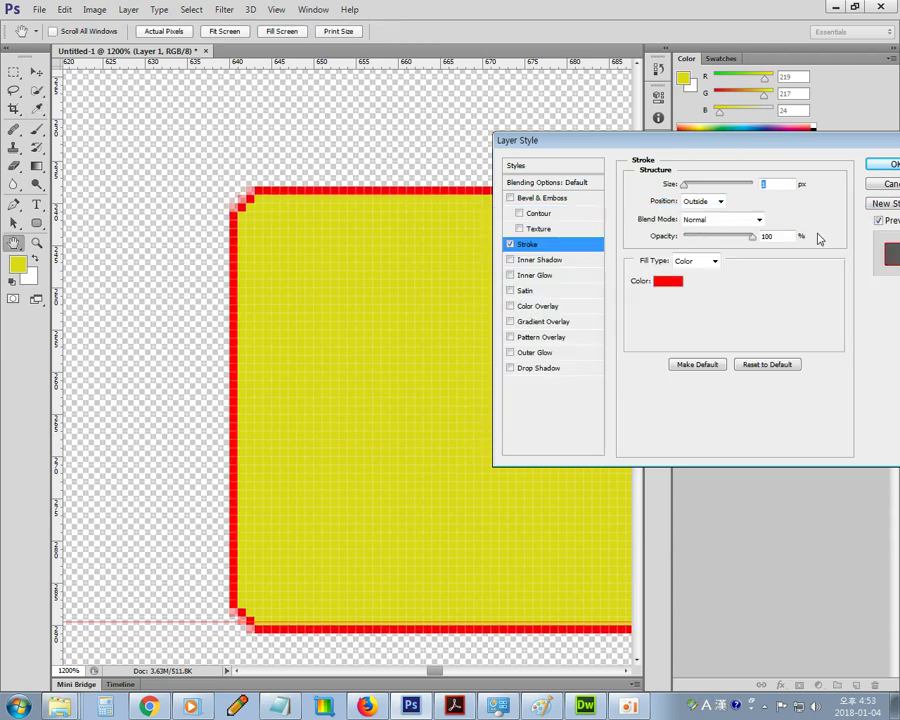
left_click(674, 281)
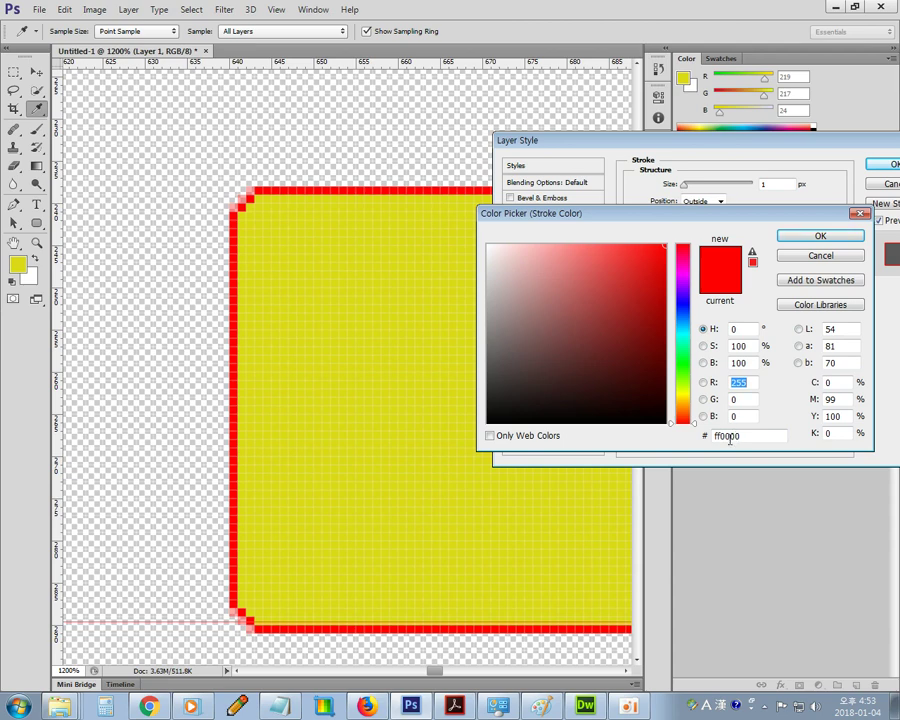
double_click(728, 437)
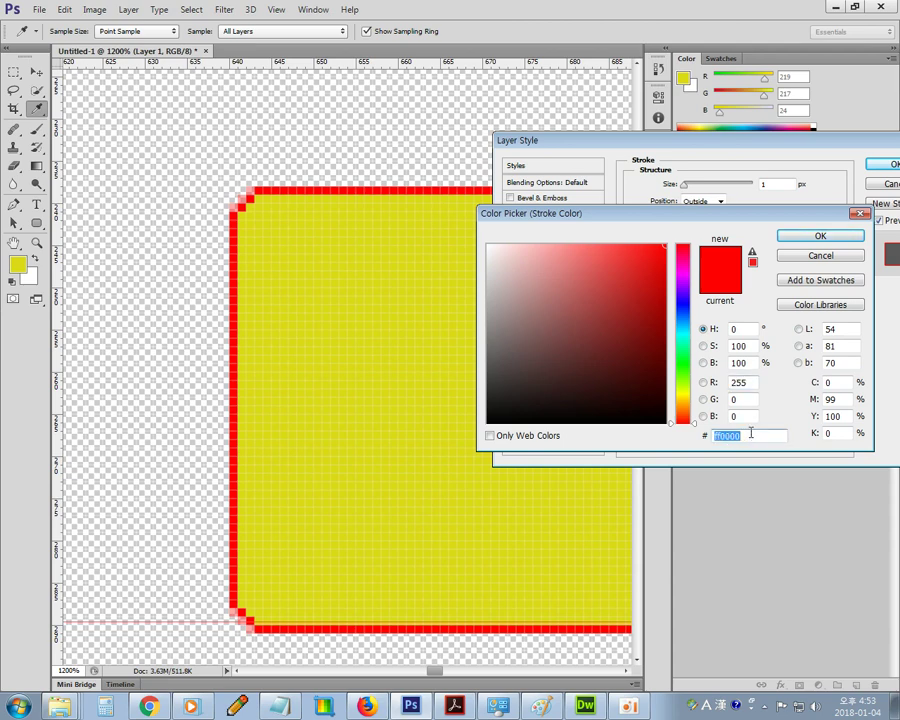
left_click(822, 235)
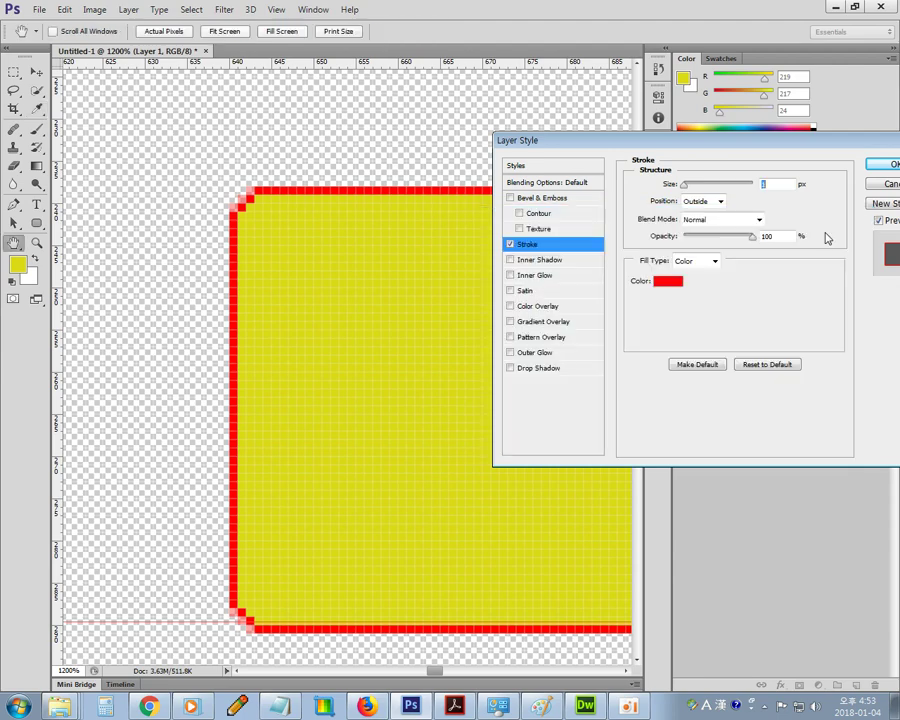
left_click(872, 166)
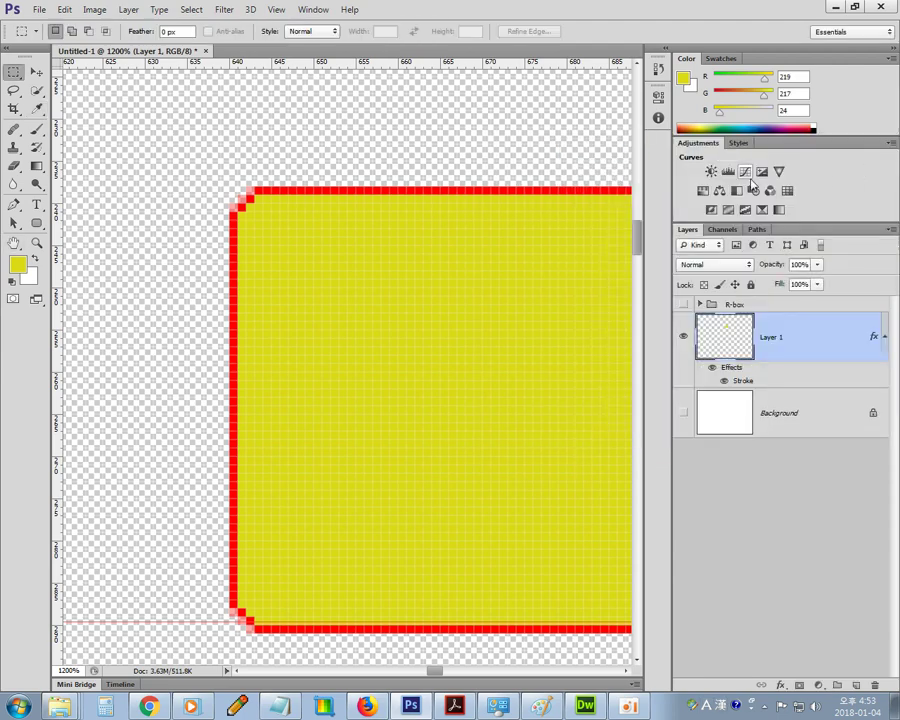
Drag the yellow box up-left toward the white box at 200%, then zoom to 400%
key("ctrl+0")
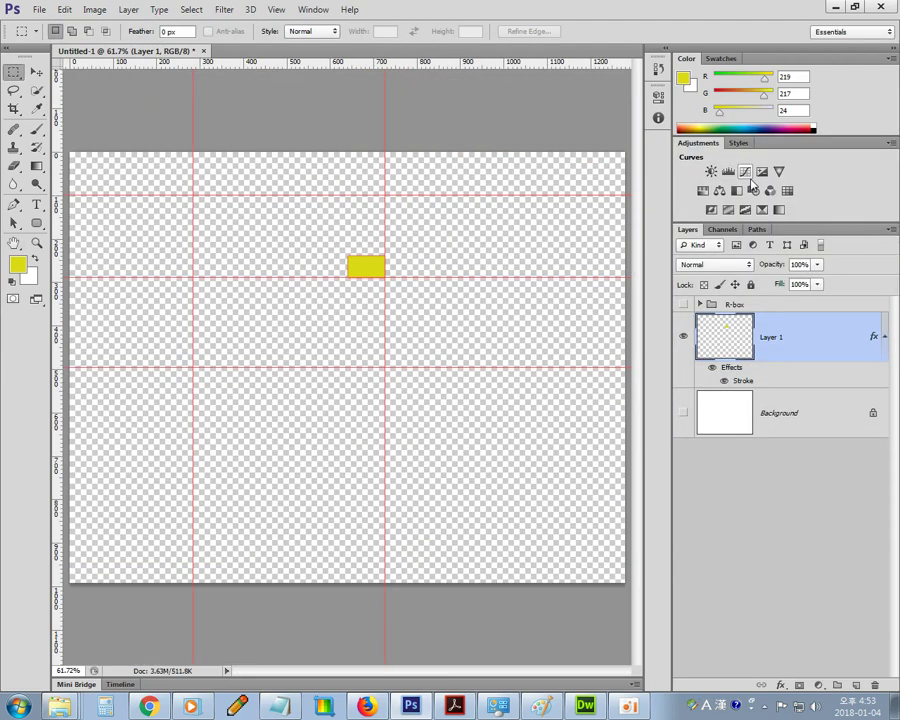
key("ctrl+plus")
key("ctrl+plus")
key("ctrl+plus")
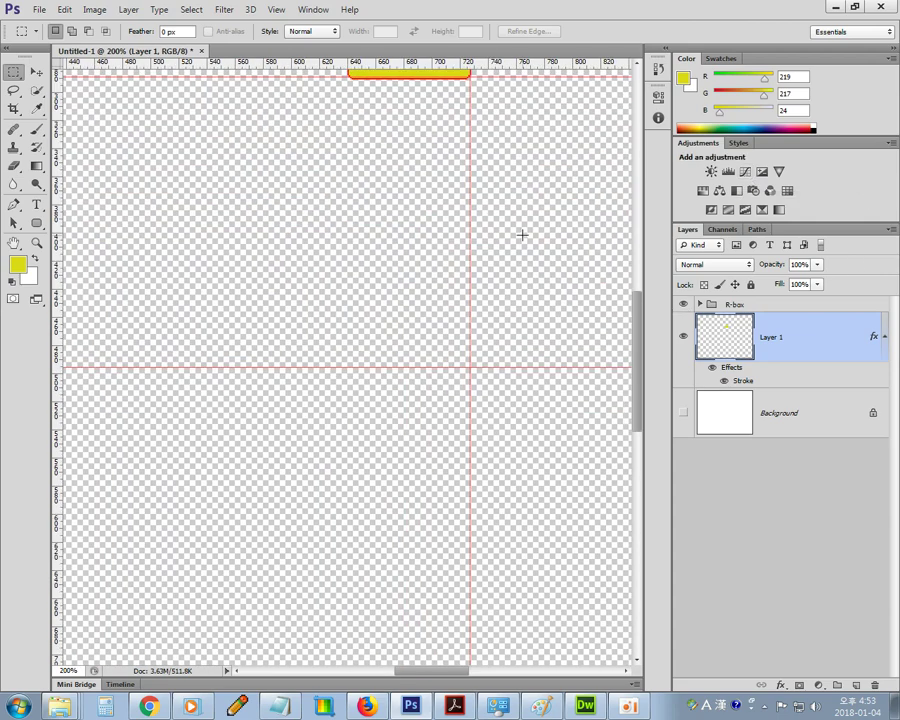
mouse_move(520, 262)
left_mouse_down()
mouse_move(472, 482)
mouse_move(483, 533)
mouse_move(531, 559)
left_mouse_up()
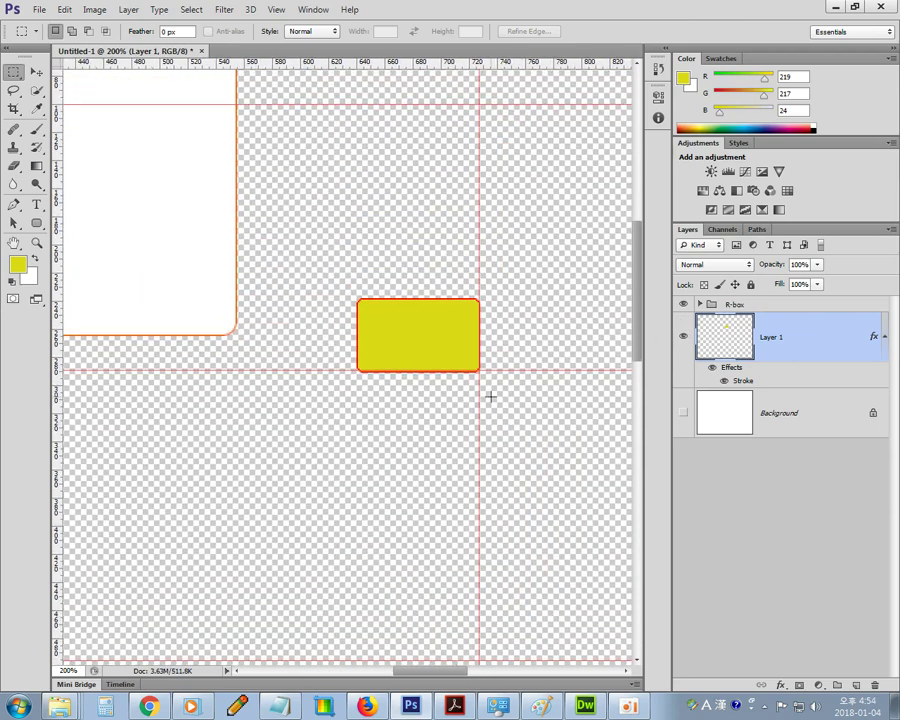
mouse_move(430, 320)
left_mouse_down()
mouse_move(336, 246)
mouse_move(326, 280)
left_mouse_up()
key("ctrl+plus")
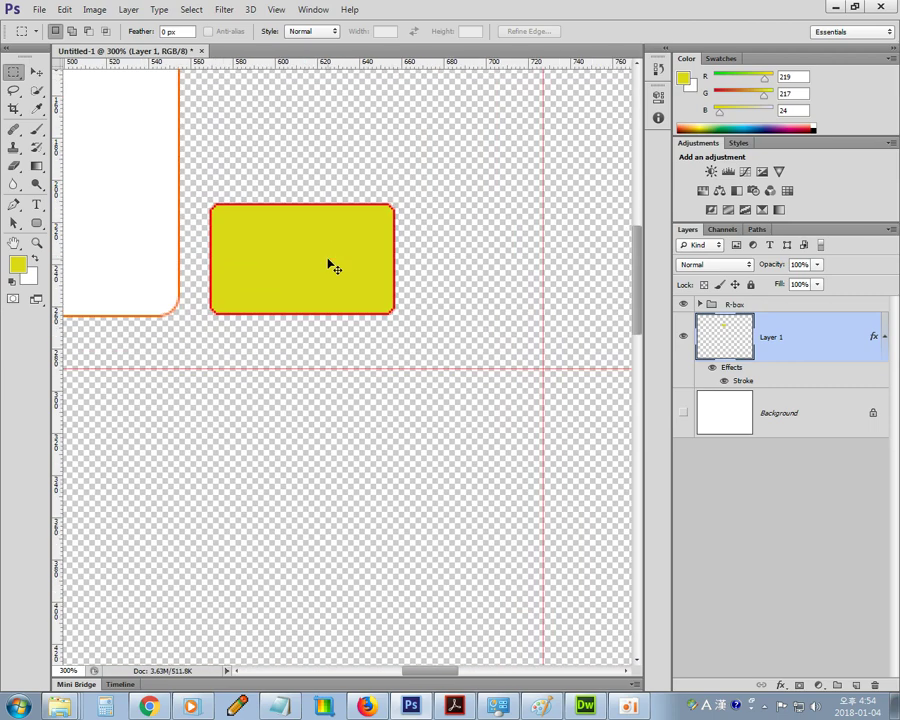
key("ctrl+plus")
left_click_drag(299, 197, 477, 347)
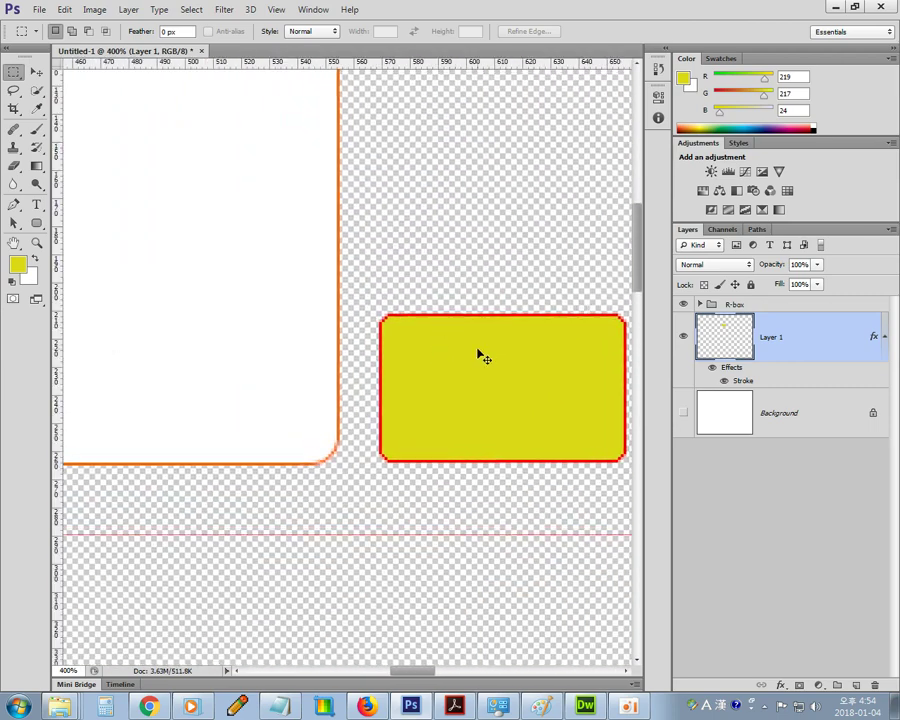
Change the box's Stroke to 2 px blue #2382d3, copying the hex value
double_click(741, 381)
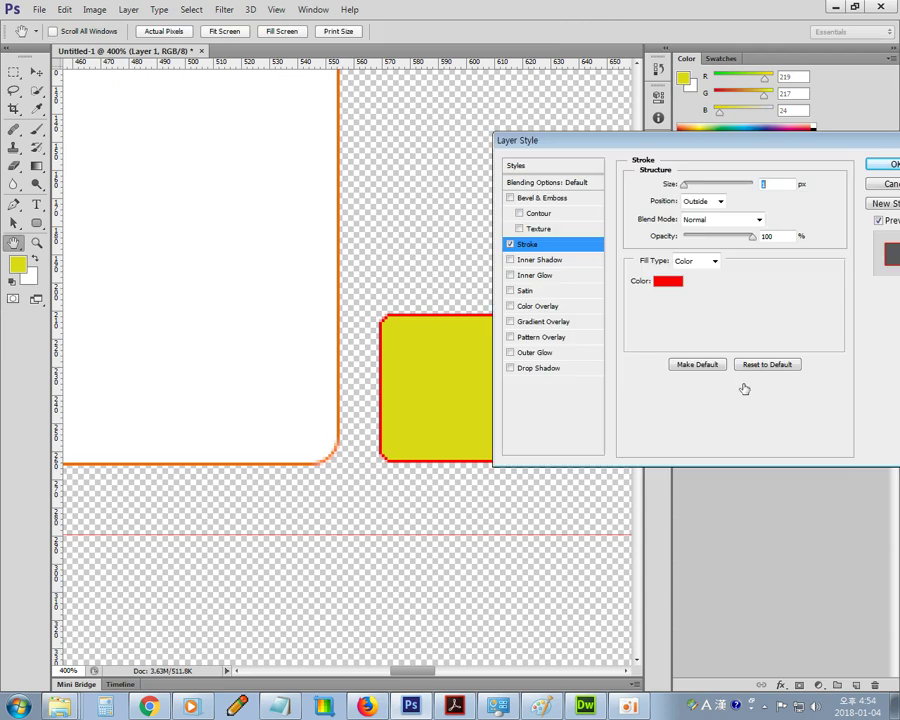
left_click(673, 285)
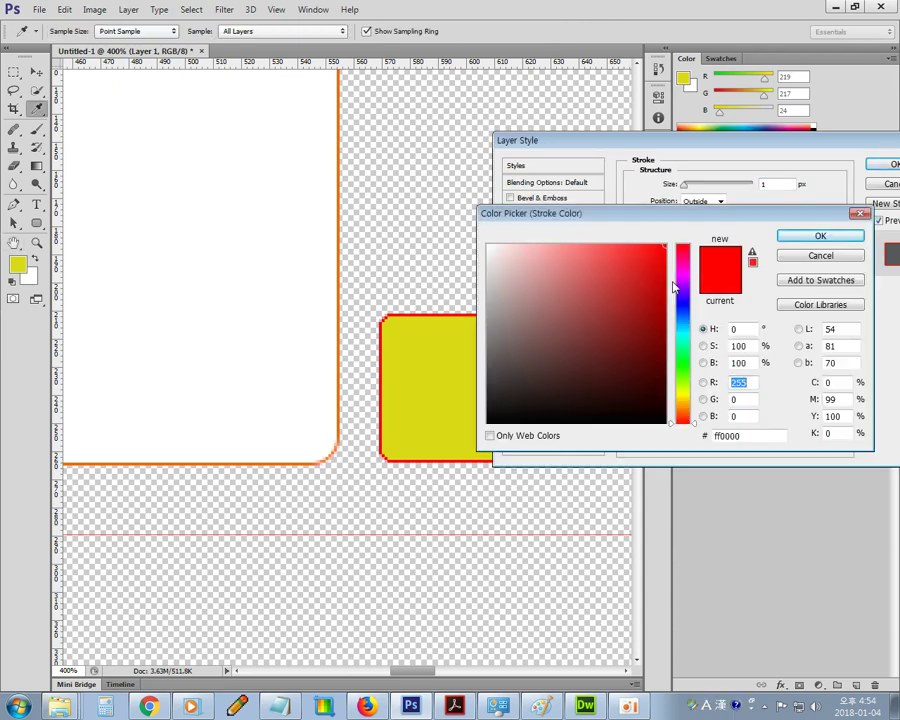
left_click_drag(683, 300, 683, 320)
left_click(635, 278)
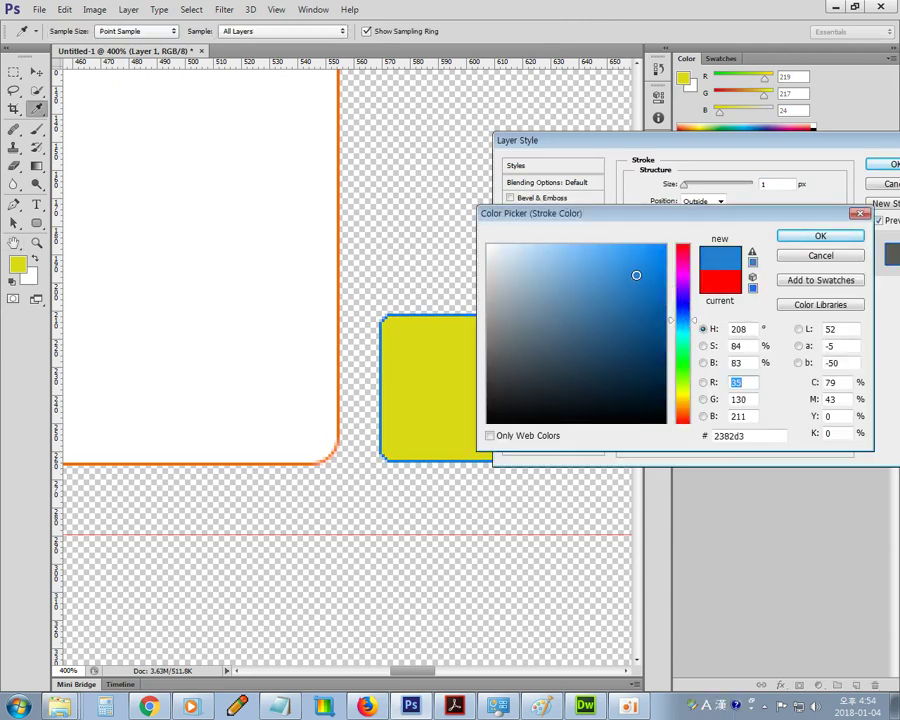
left_click(803, 237)
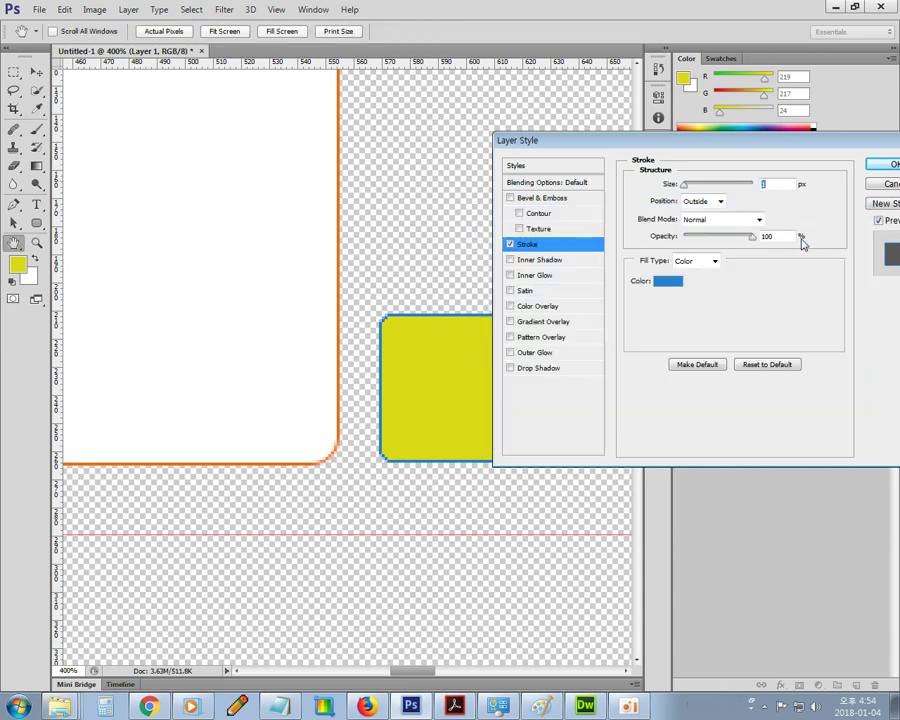
left_click(670, 281)
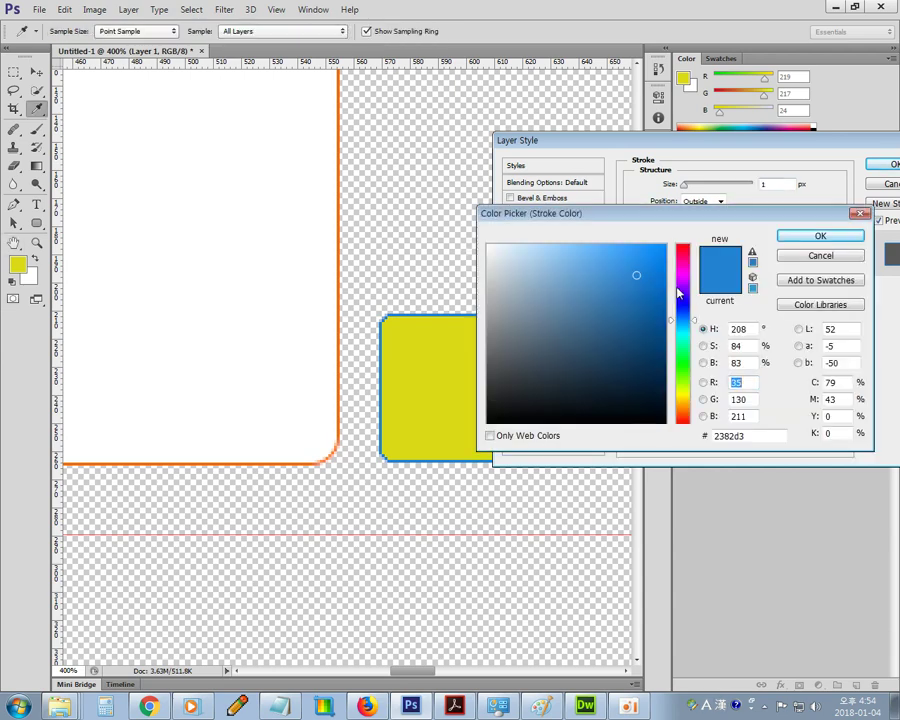
double_click(726, 436)
key("ctrl+c")
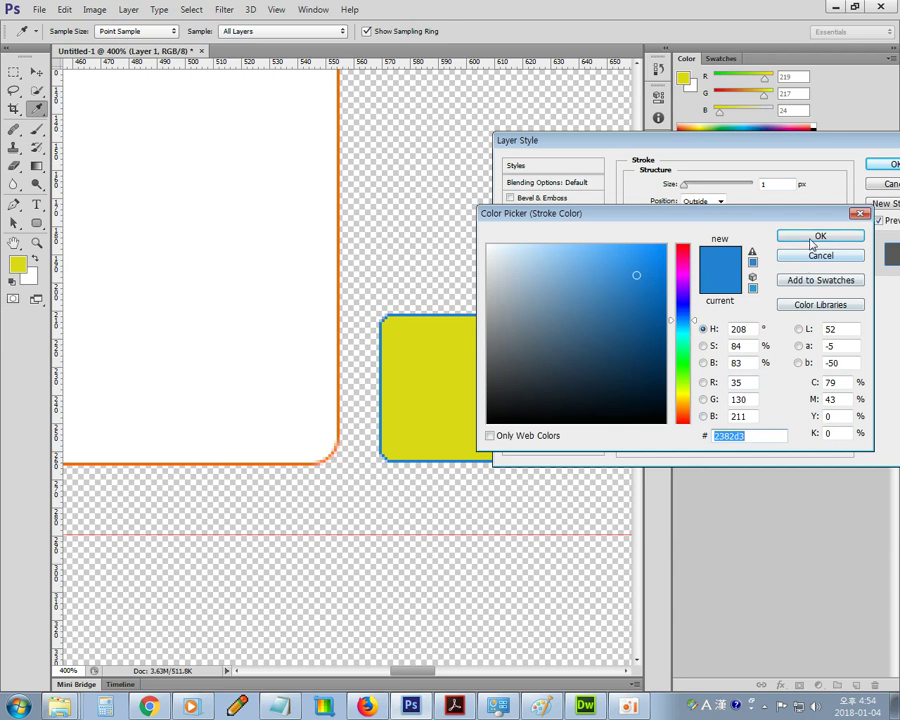
left_click(812, 238)
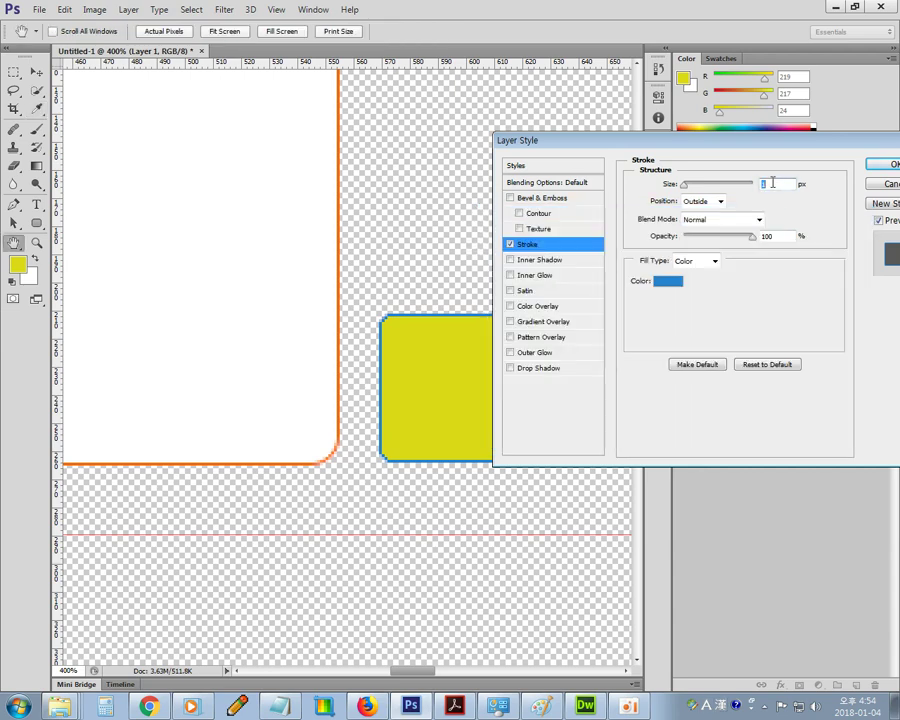
type("2")
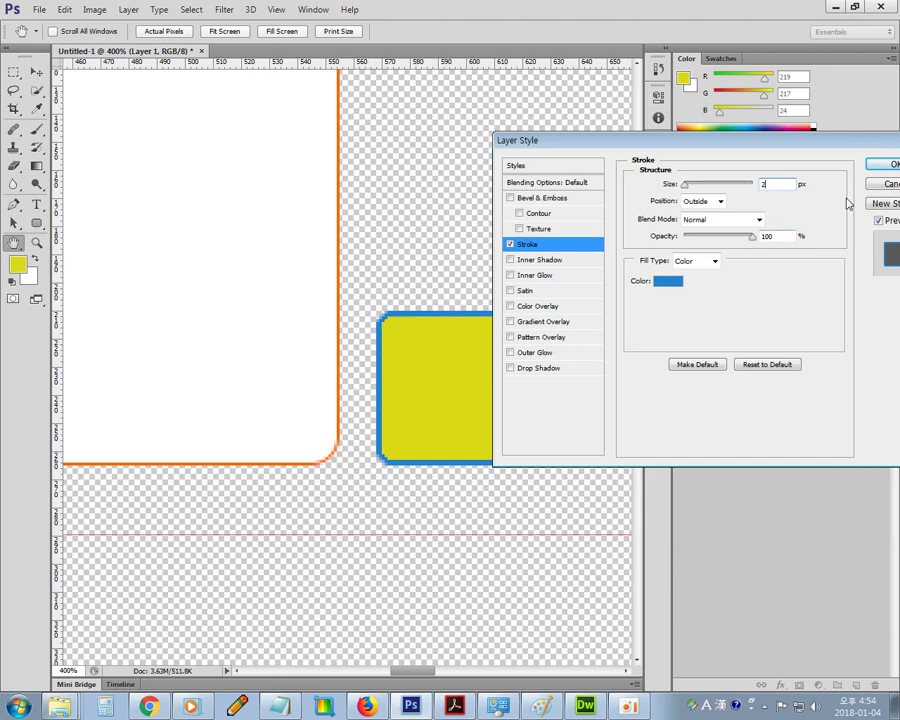
key("Return")
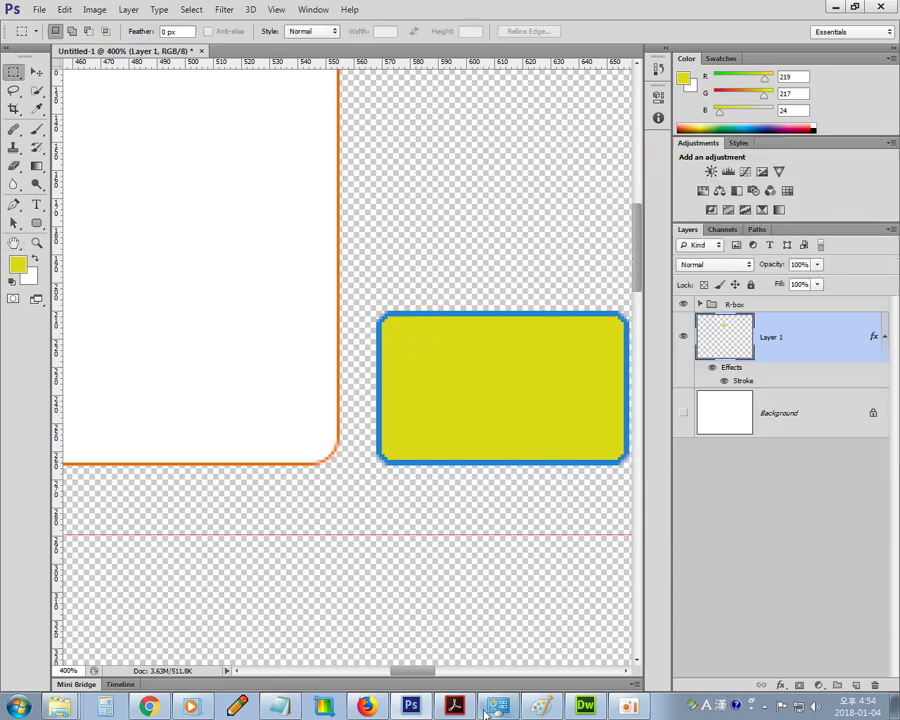
In Dreamweaver, replace border colour 3cb878 with 2382d3 in the div rule
left_click(585, 706)
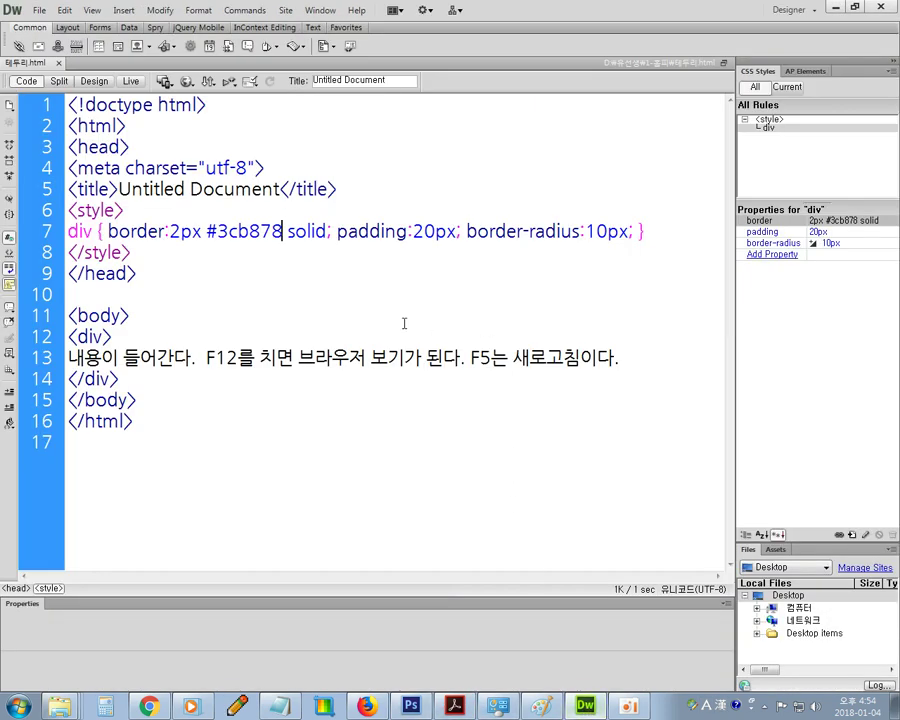
double_click(248, 232)
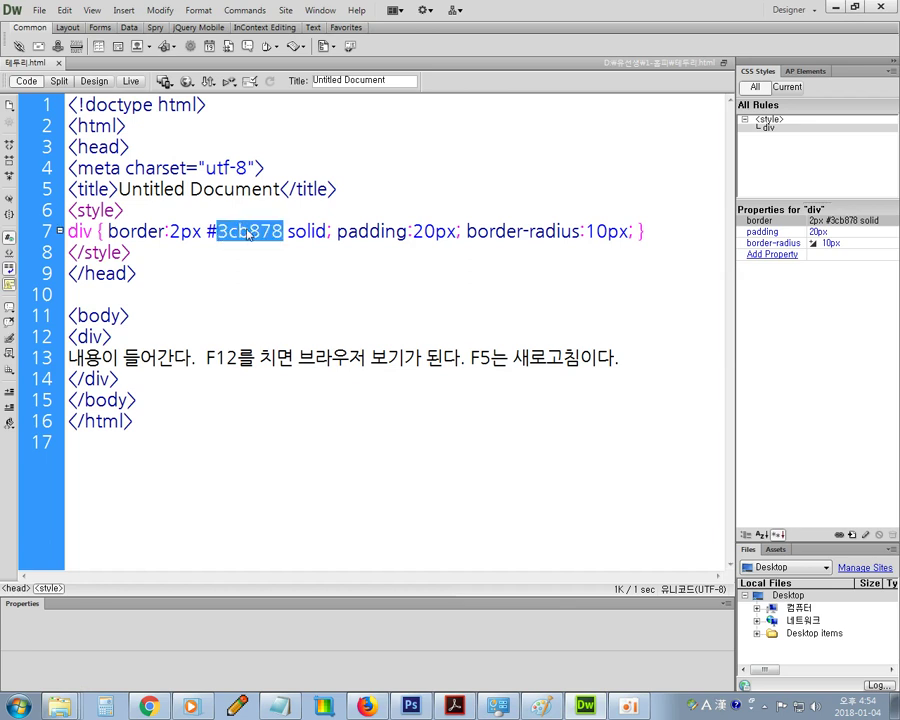
key("ctrl+v")
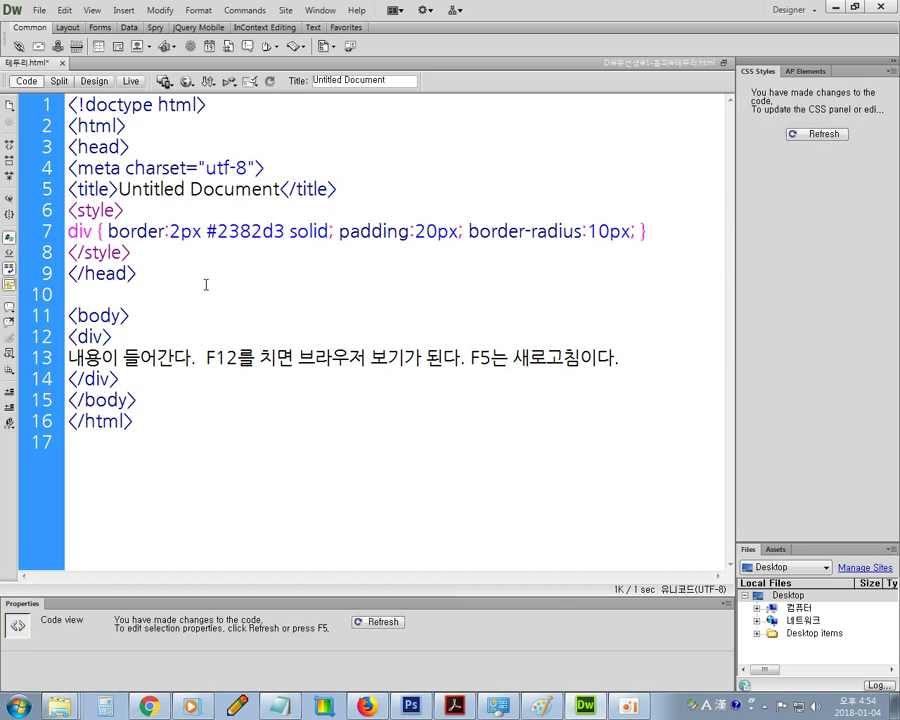
Reload the page in Chrome to preview the blue rounded border, then go back to Photoshop
left_click(150, 706)
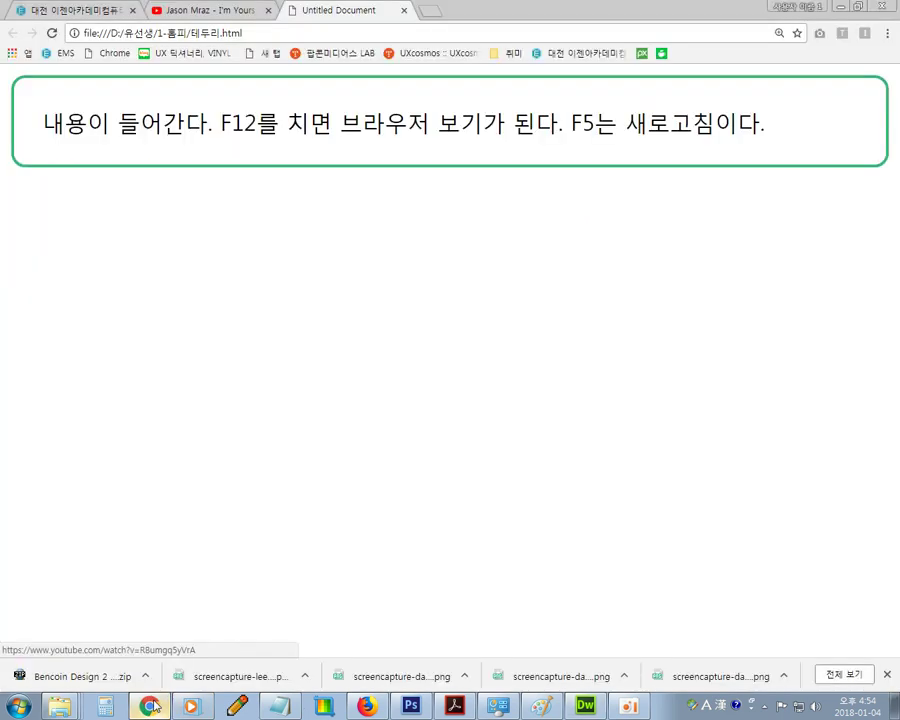
key("F5")
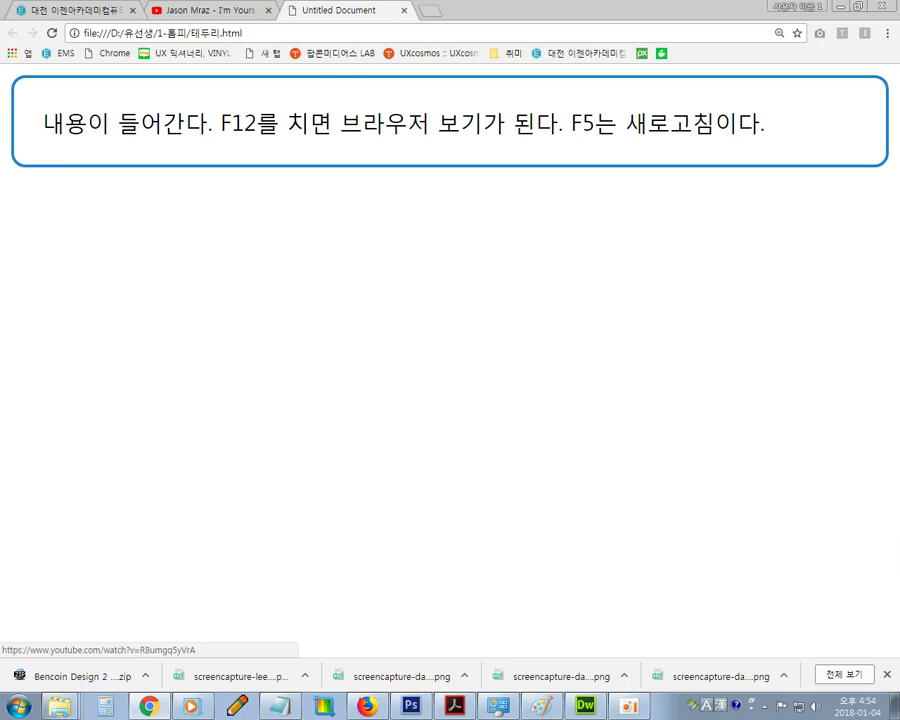
left_click(411, 706)
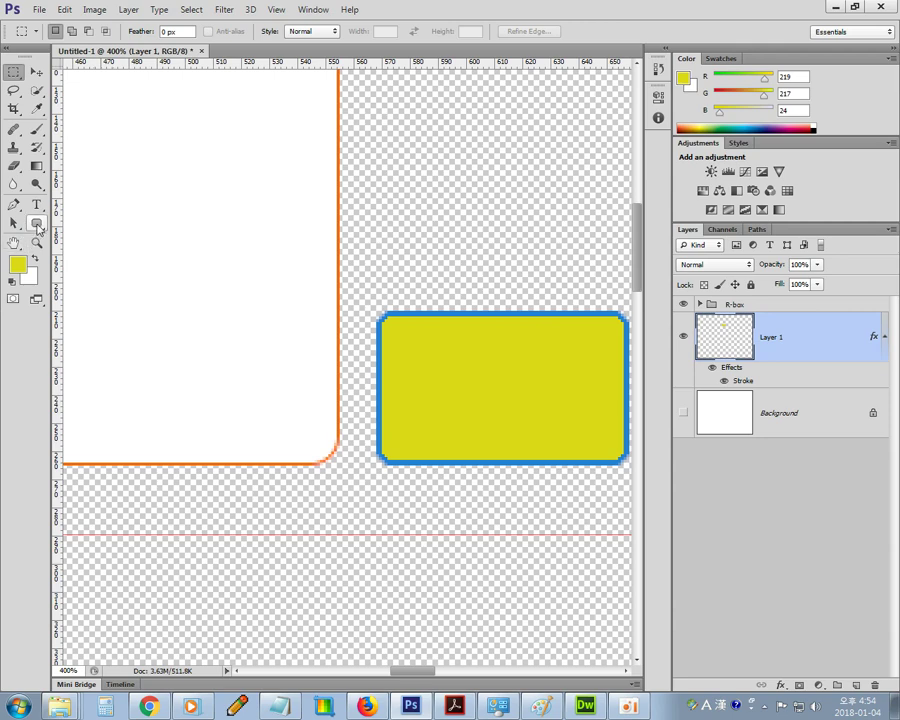
Choose the Rounded Rectangle Tool from the shape tool flyout in the Tools panel
left_click(38, 228)
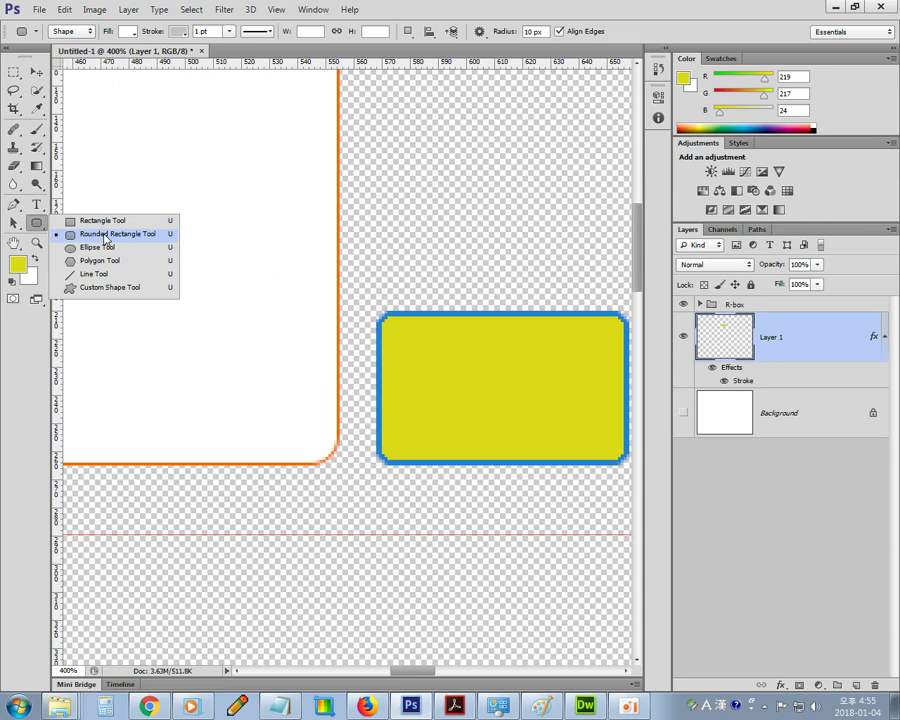
left_click(105, 236)
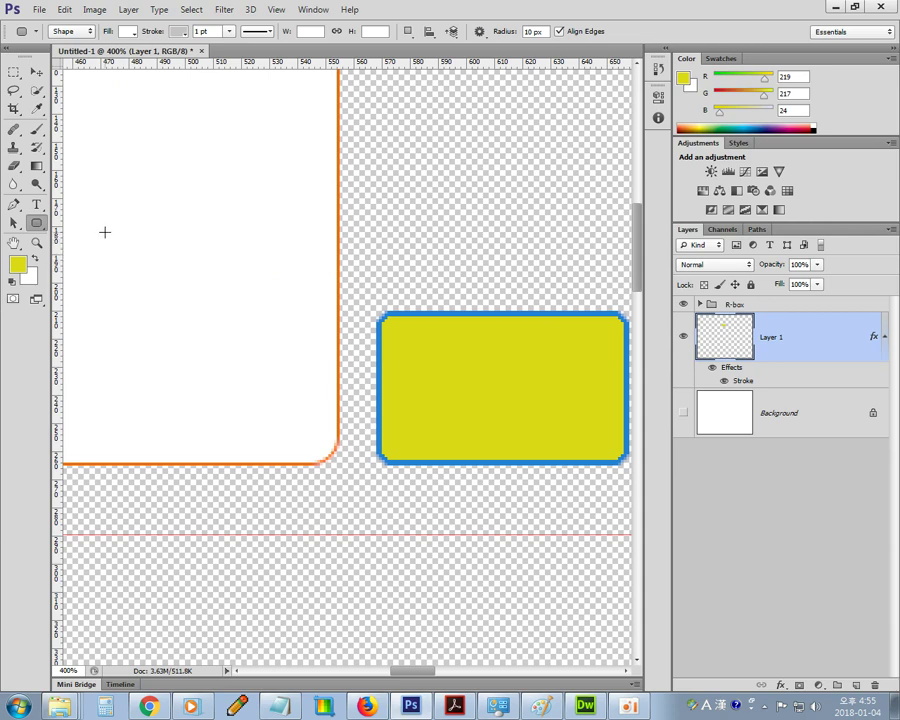